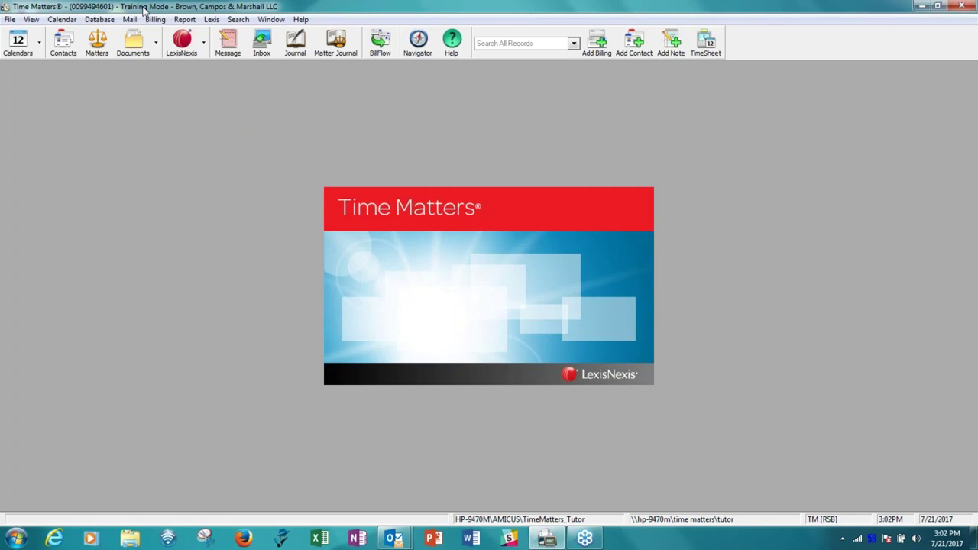
- Open the matters list and look through the first matter's related records in the 7 Day Activity view
left_click(98, 48)
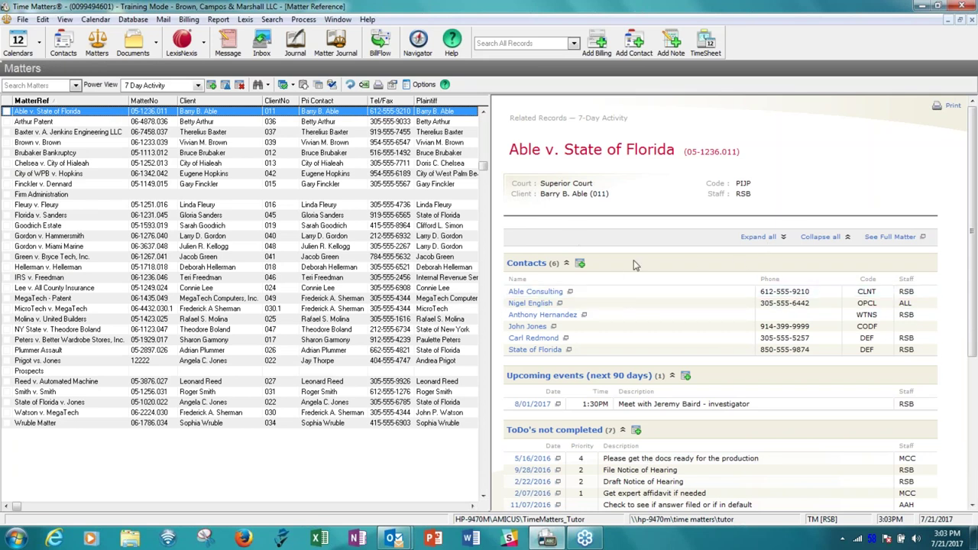
left_click_drag(969, 283, 961, 355)
scroll(961, 377, "down", 3)
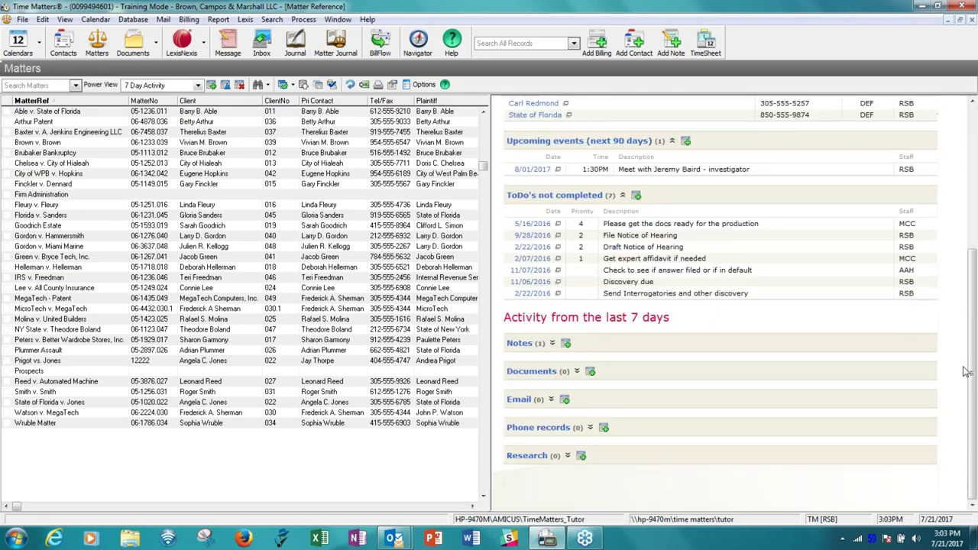
left_click(233, 113)
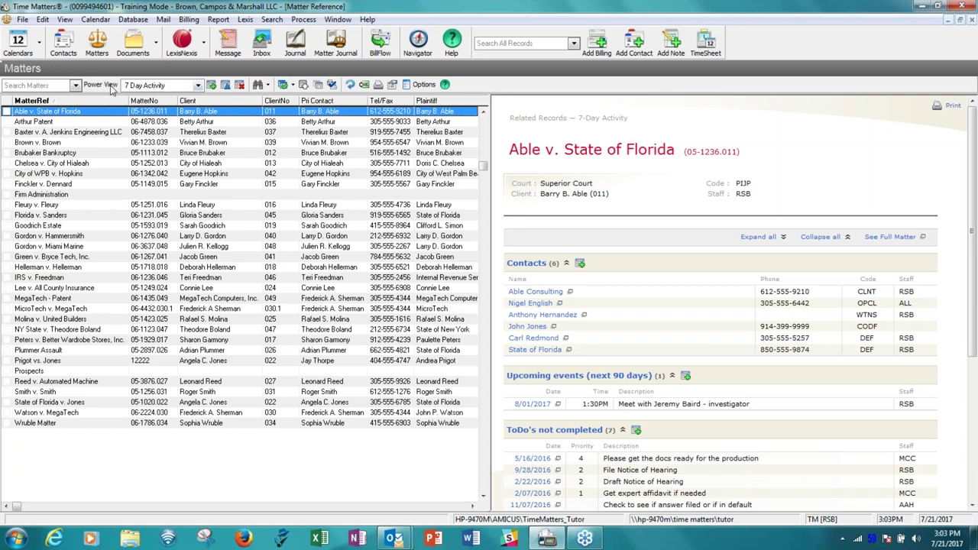
- Show the first matter's billing records in the Billing View and in the Detailed Billing View
left_click(197, 85)
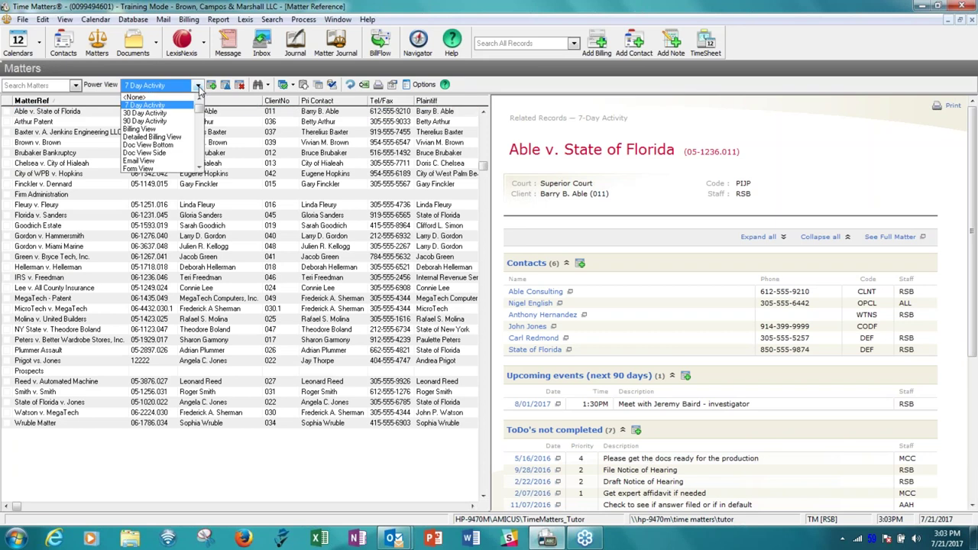
left_click(150, 129)
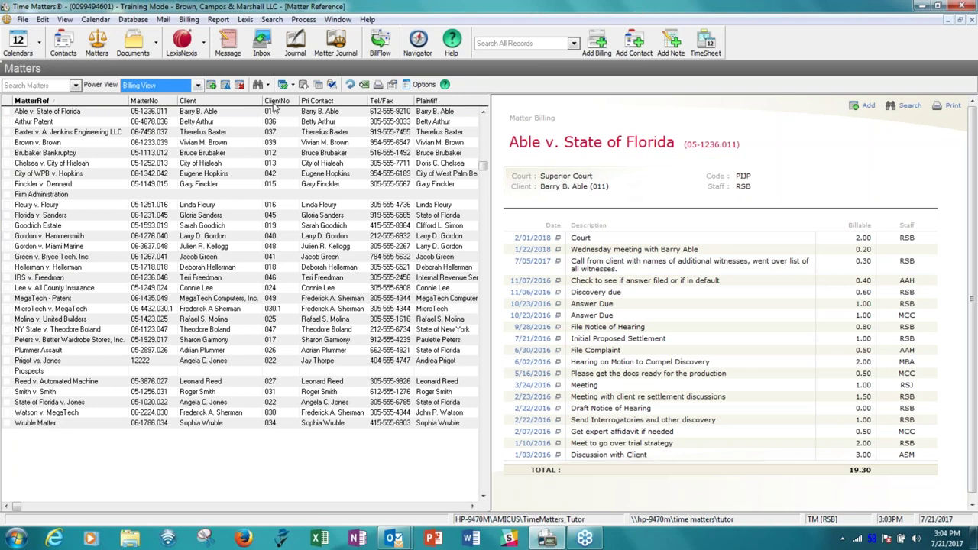
left_click(197, 85)
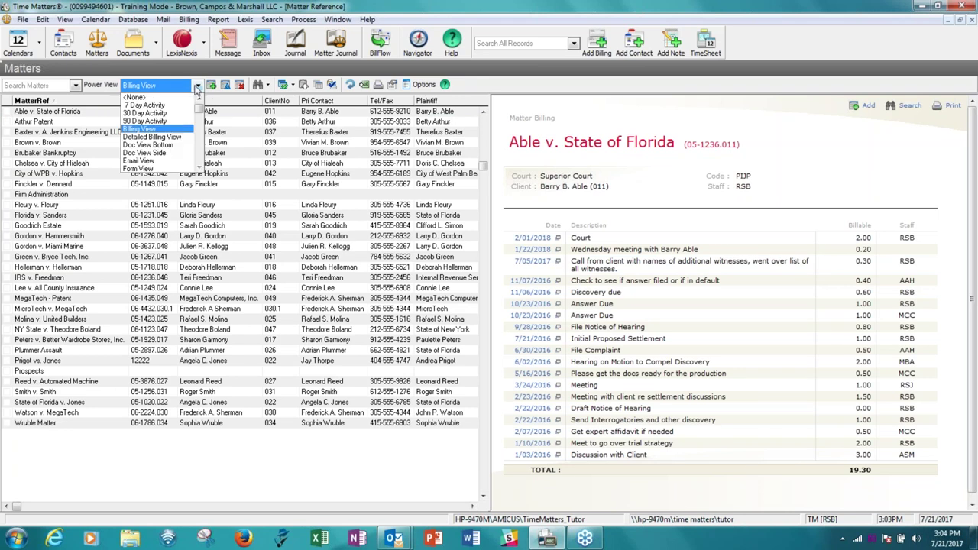
left_click(176, 138)
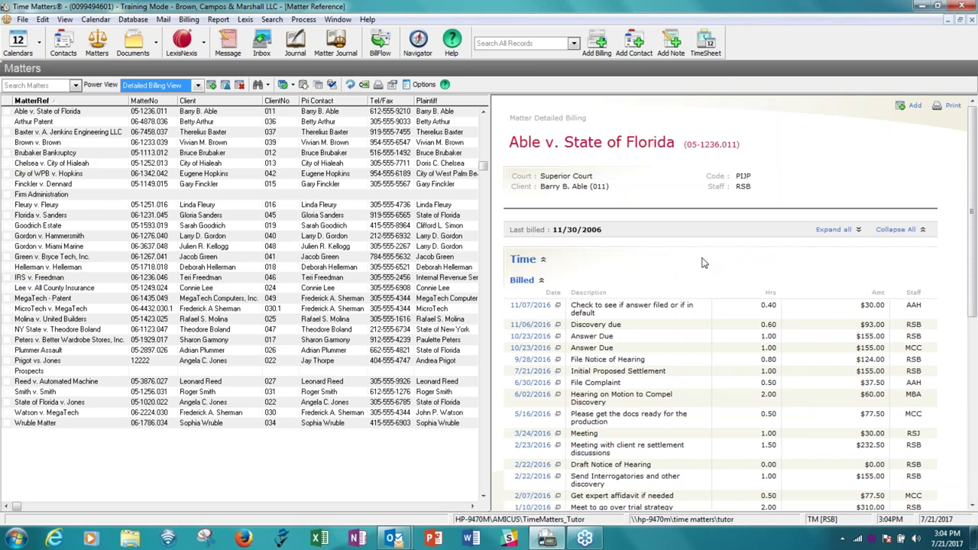
- Switch the matters list to the Doc View Bottom power view for the first matter
key("Down")
key("Return")
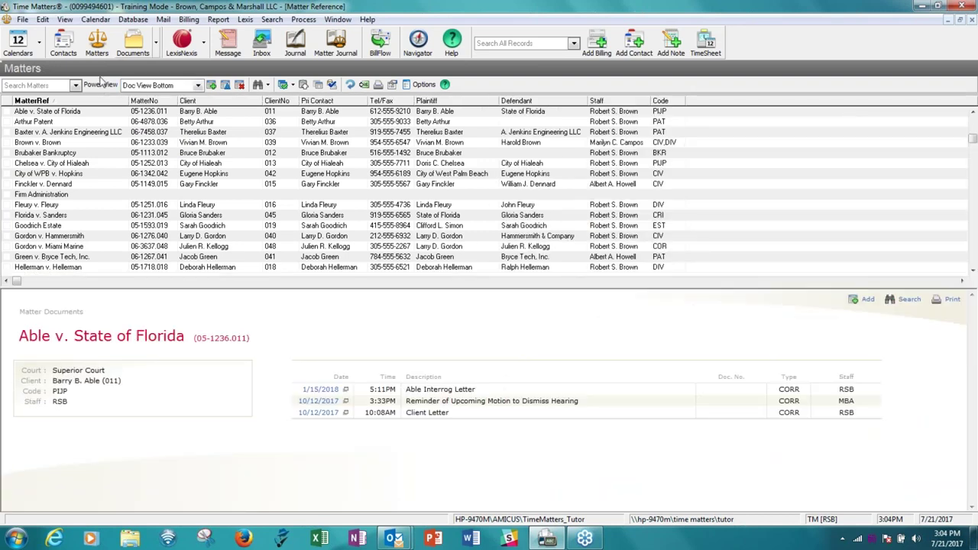
left_click(113, 114)
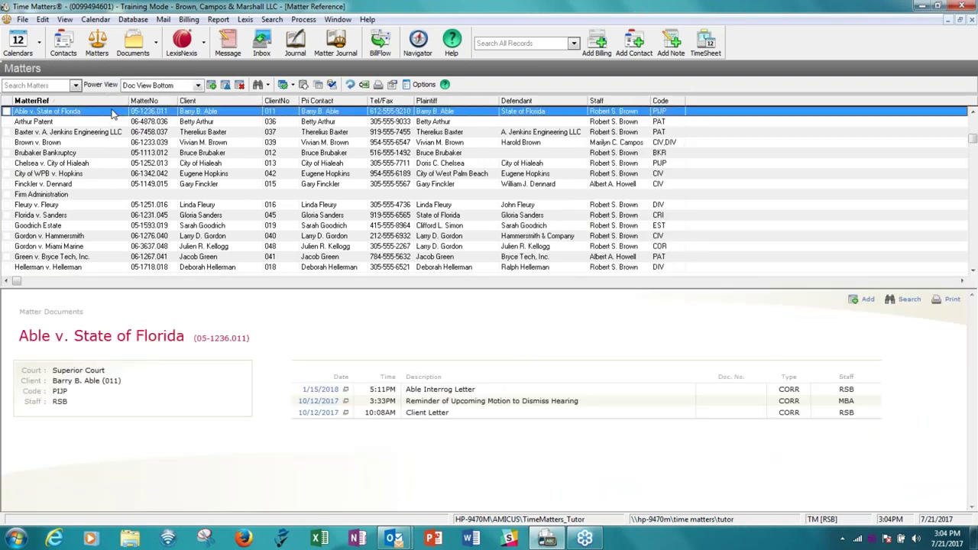
- Return to the Detailed Billing View and review the first matter's billed and unbilled time entries
left_click(198, 85)
left_click(168, 136)
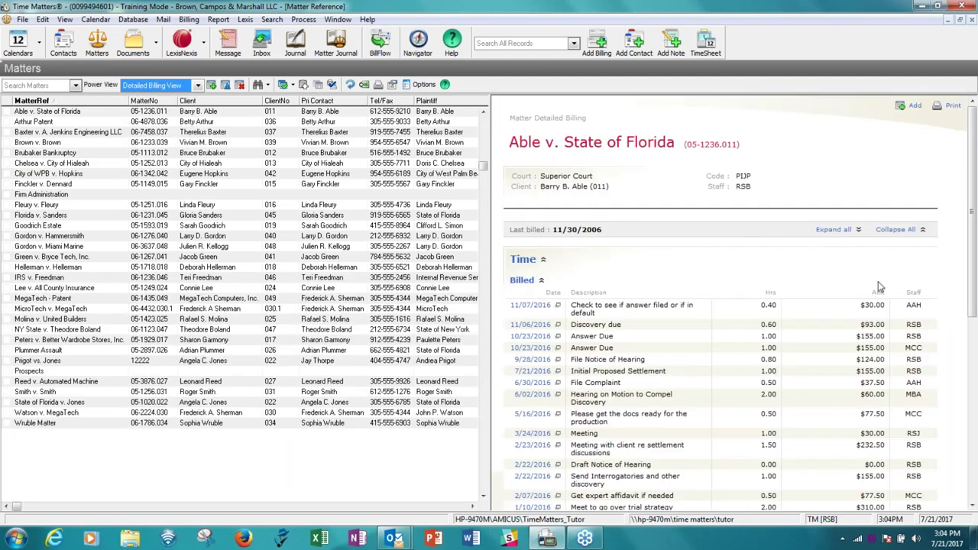
left_click(976, 298)
left_click_drag(976, 298, 975, 336)
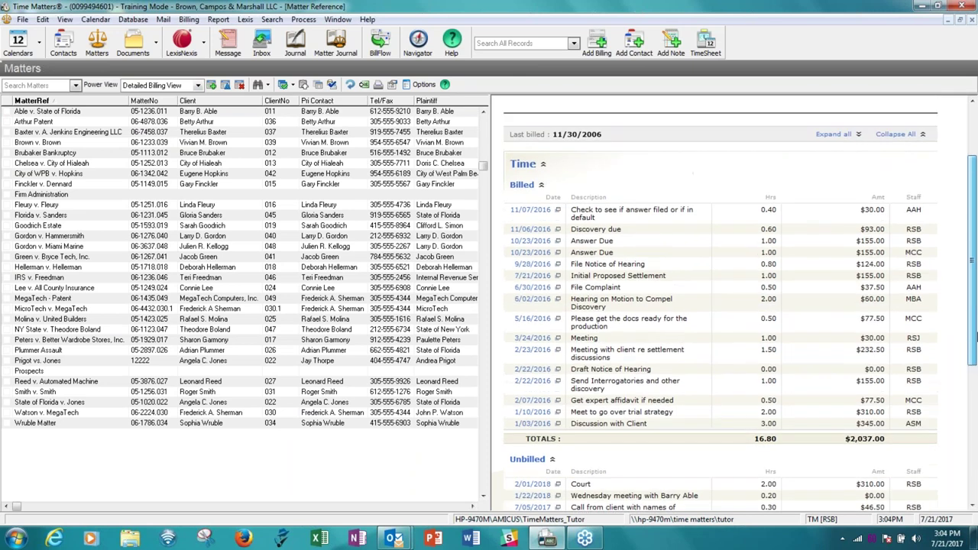
- Show the first matter's documents beside the list using the Doc View Side power view
left_click(112, 115)
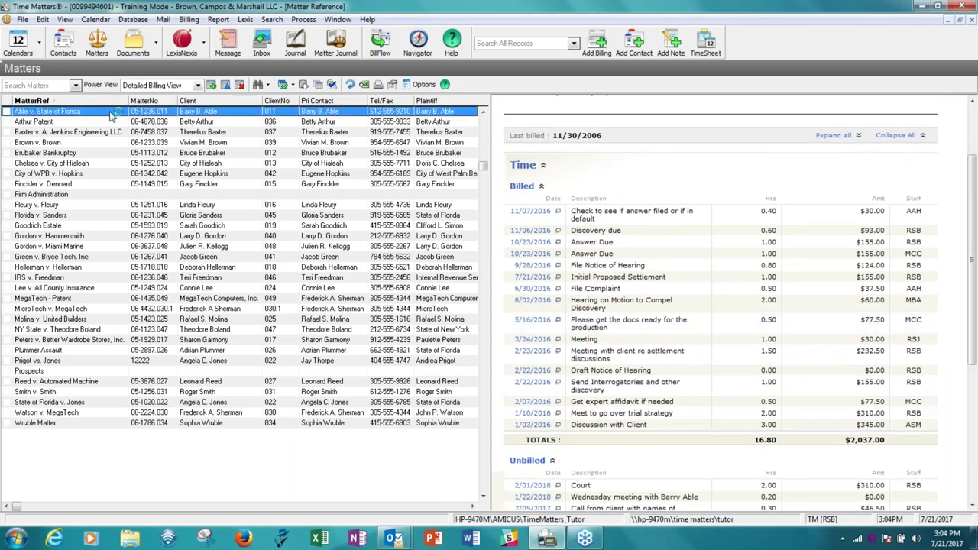
left_click(197, 86)
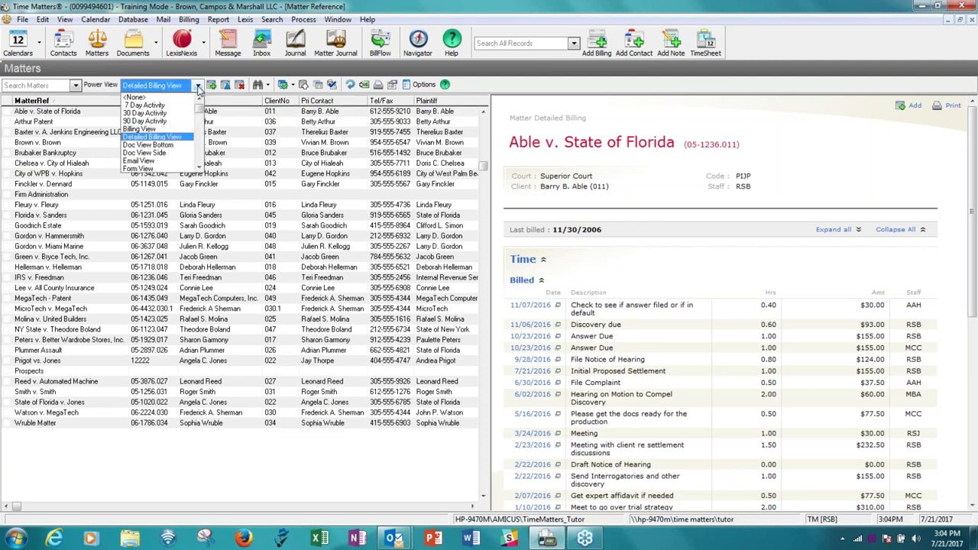
left_click(146, 153)
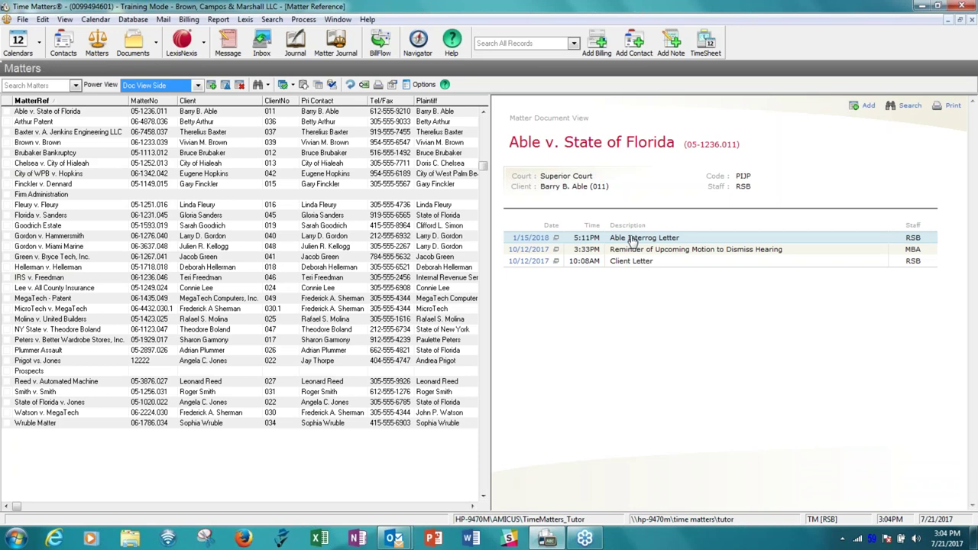
- Show the first matter's email records with the Email View power view
left_click(171, 113)
left_click(198, 86)
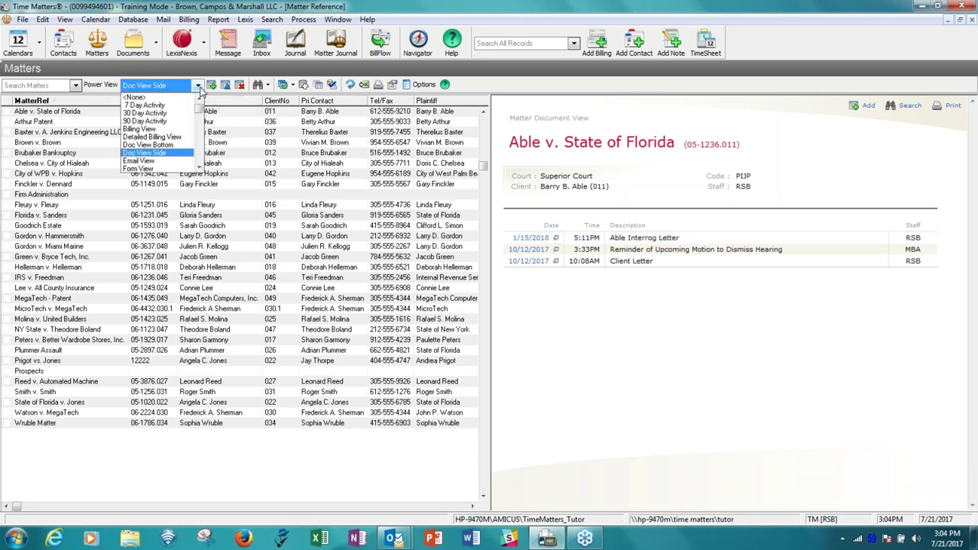
left_click(149, 161)
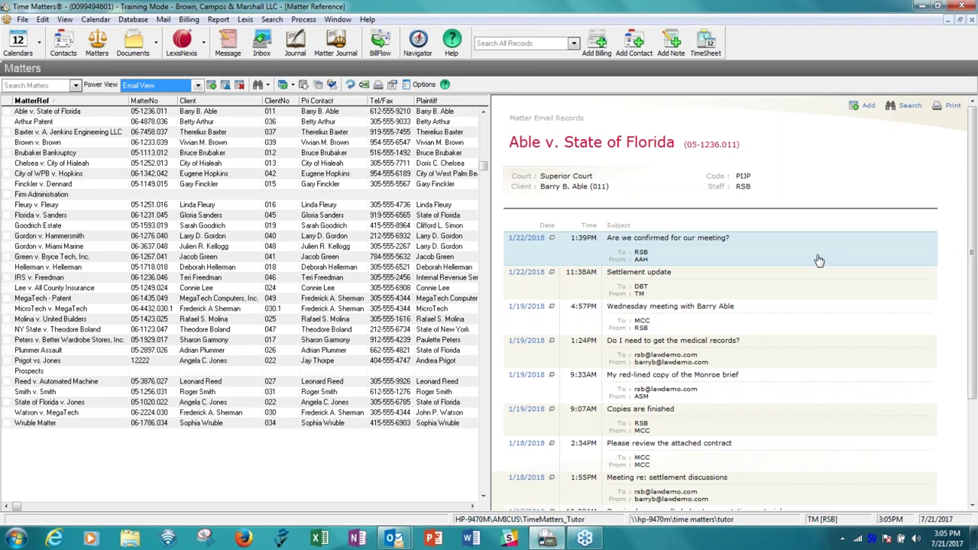
- Switch the first matter's power view to Note View and look at its notes
left_click(249, 112)
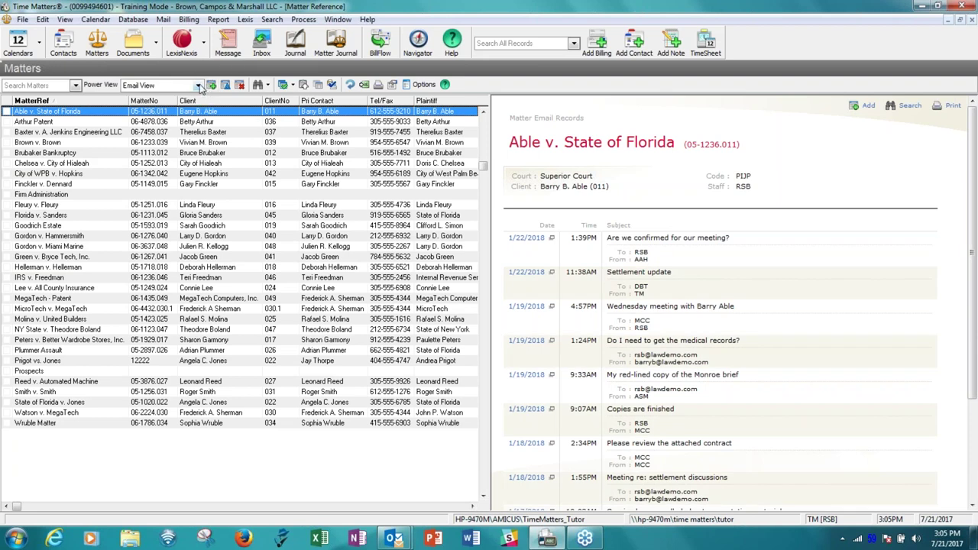
left_click(199, 86)
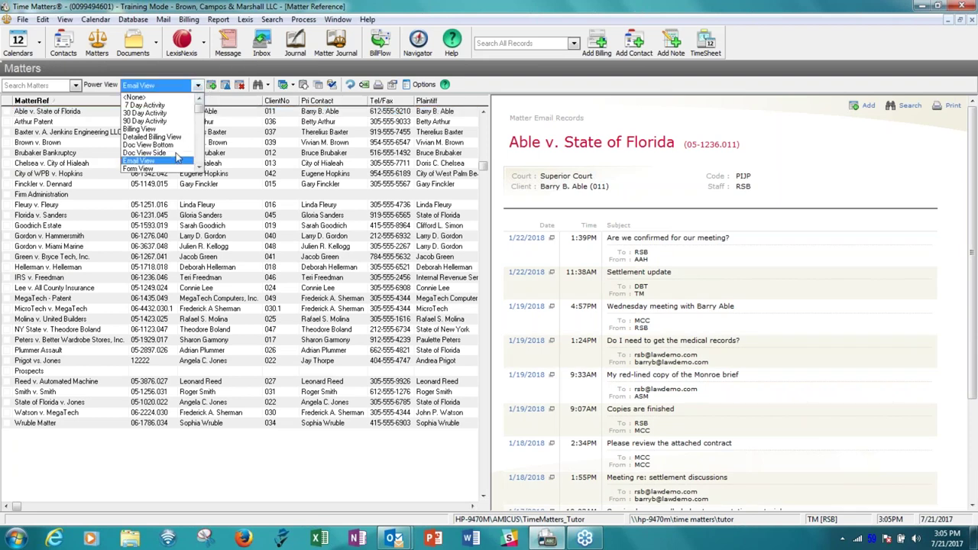
left_click(199, 168)
left_click(199, 167)
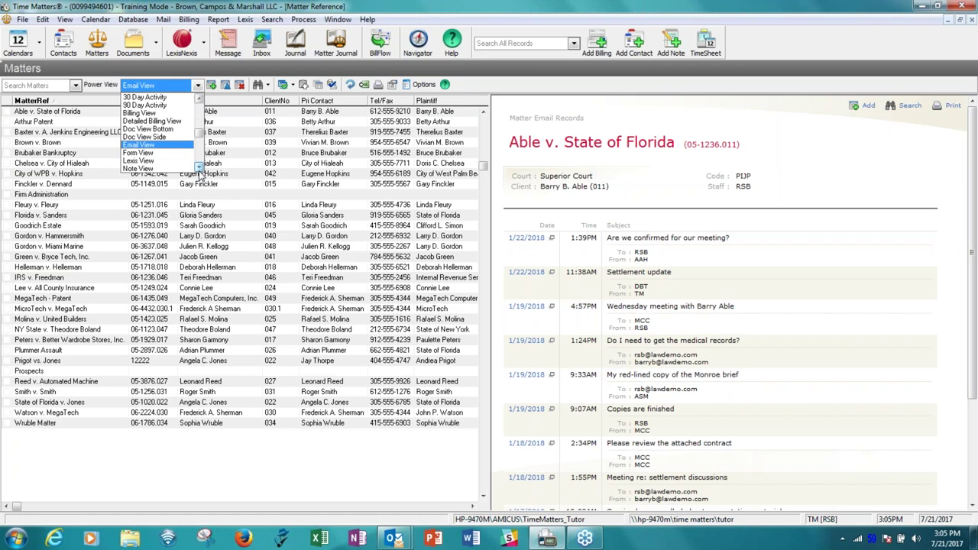
left_click(199, 167)
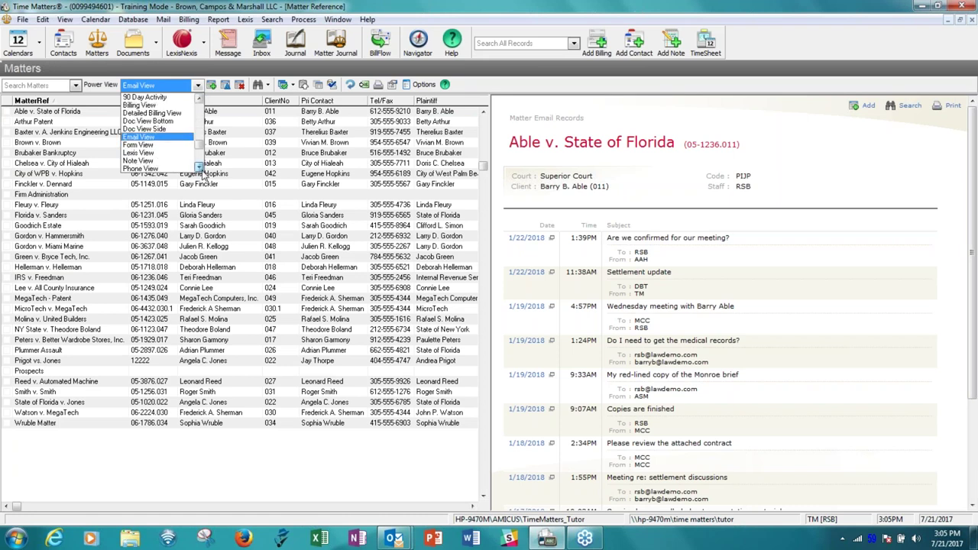
left_click(199, 167)
left_click(144, 153)
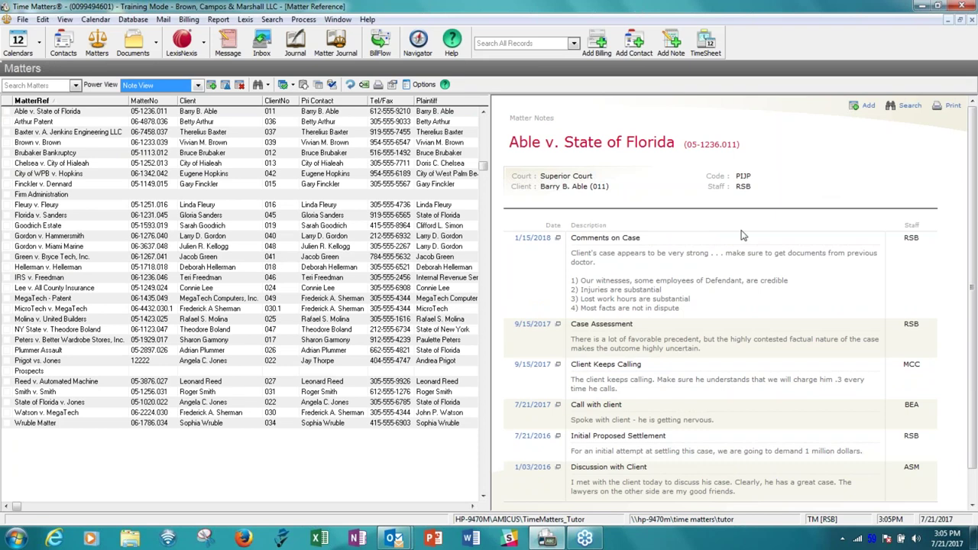
left_click(716, 255)
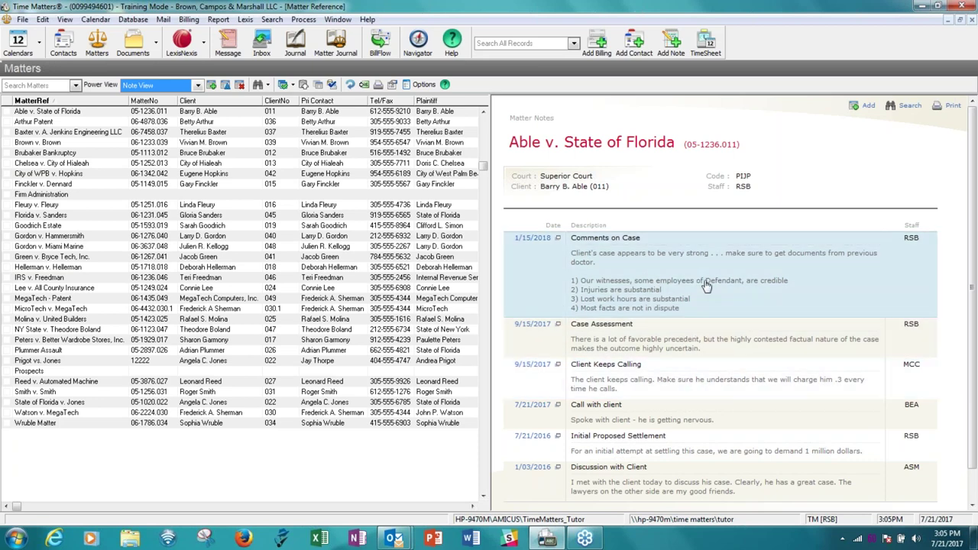
- Open the daily calendar and set the split view to Right in the calendar display options
left_click(121, 113)
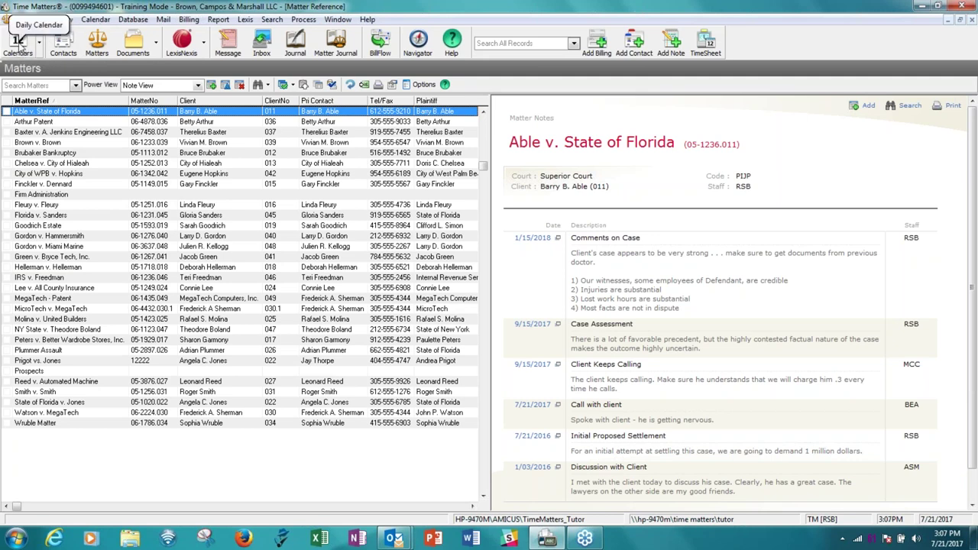
left_click(19, 43)
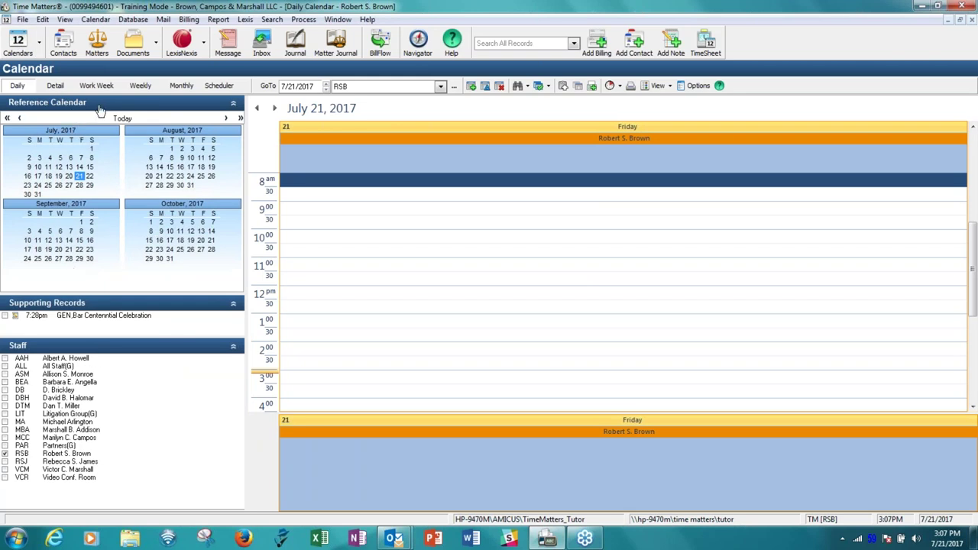
left_click(698, 86)
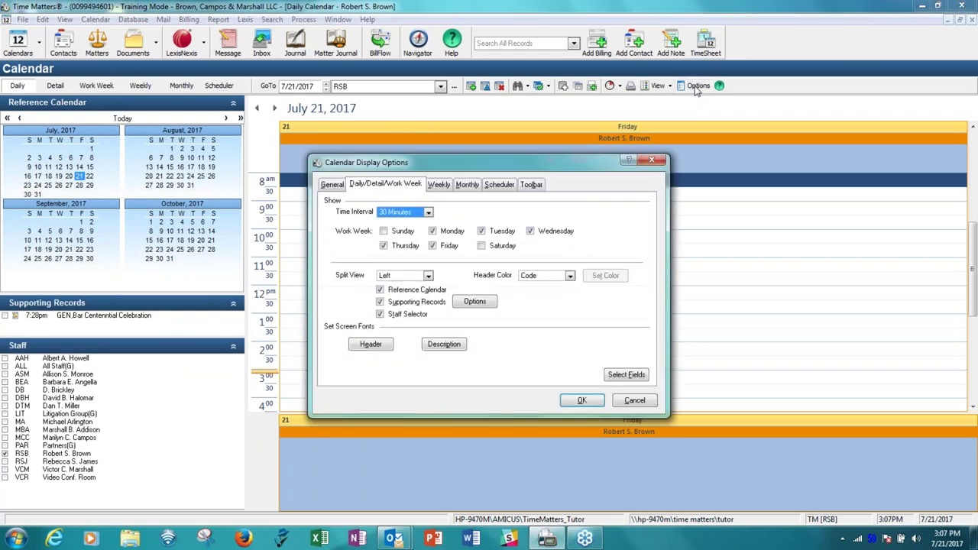
left_click(428, 277)
left_click(391, 302)
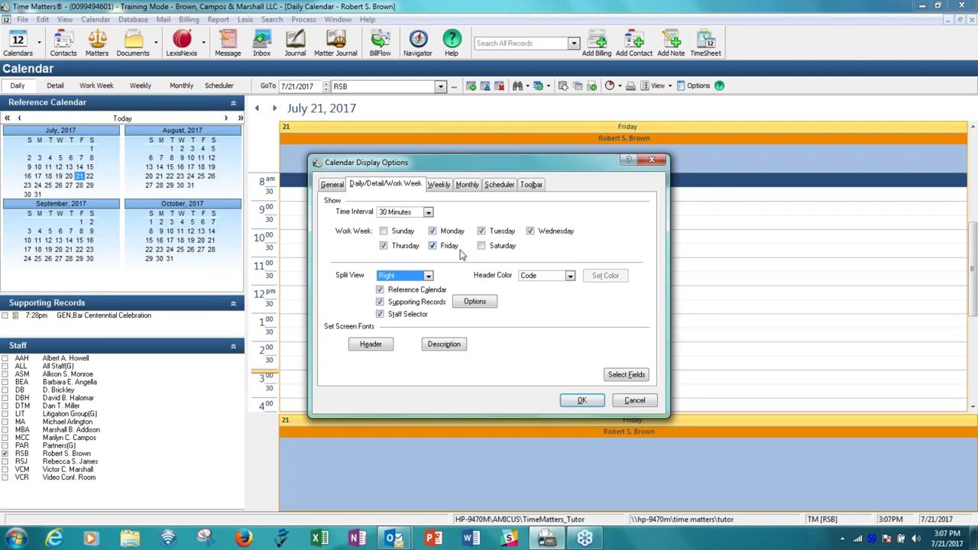
left_click(579, 402)
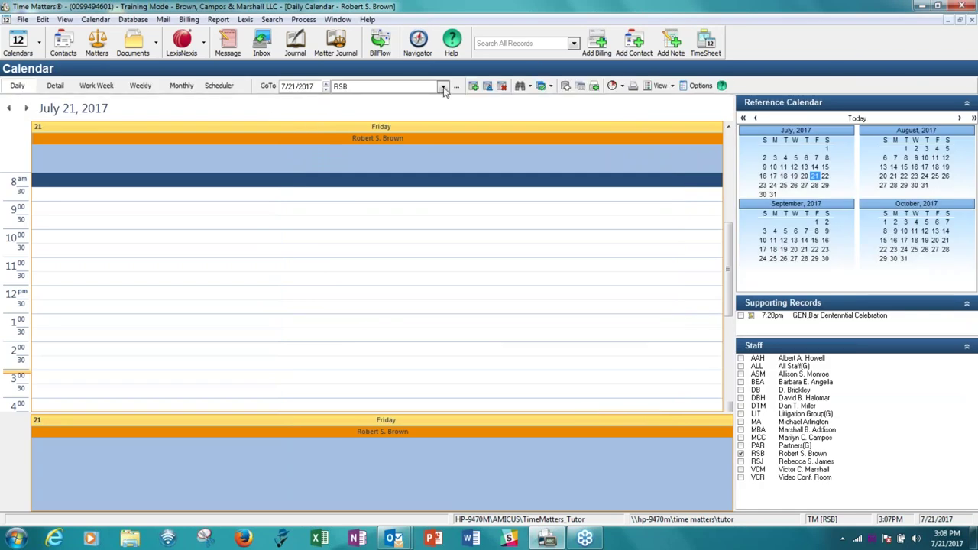
- Switch to the Monthly calendar and try to open the Staff Meeting entry on July 12, 2017
left_click(183, 87)
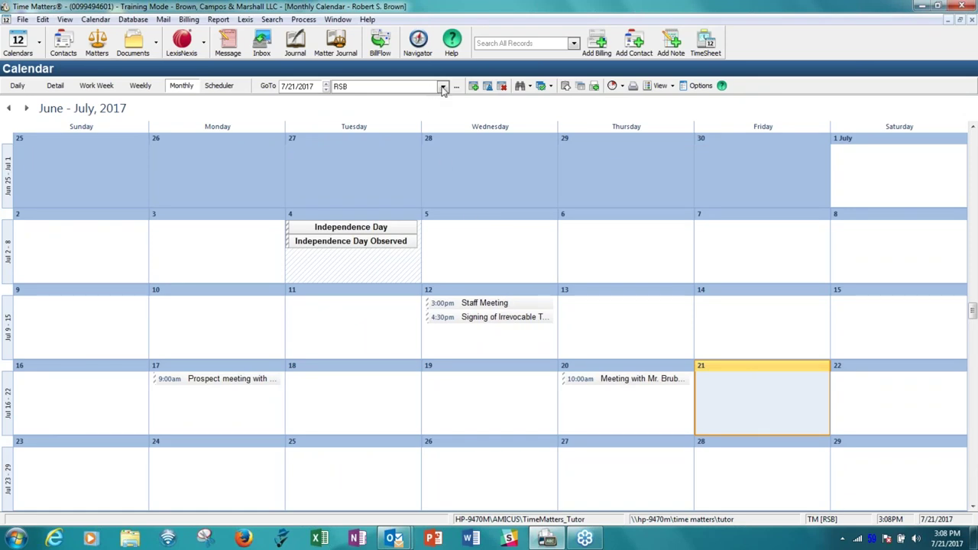
double_click(471, 298)
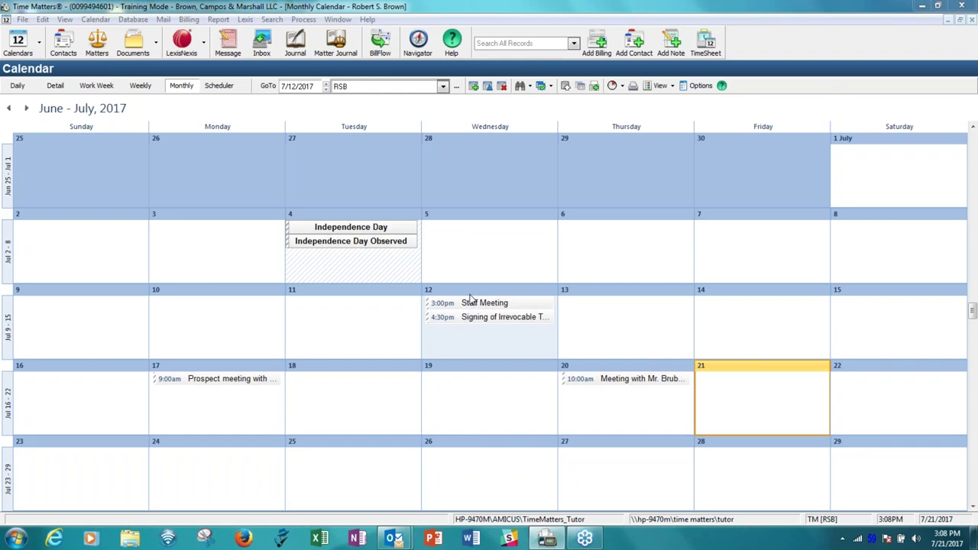
left_click(543, 330)
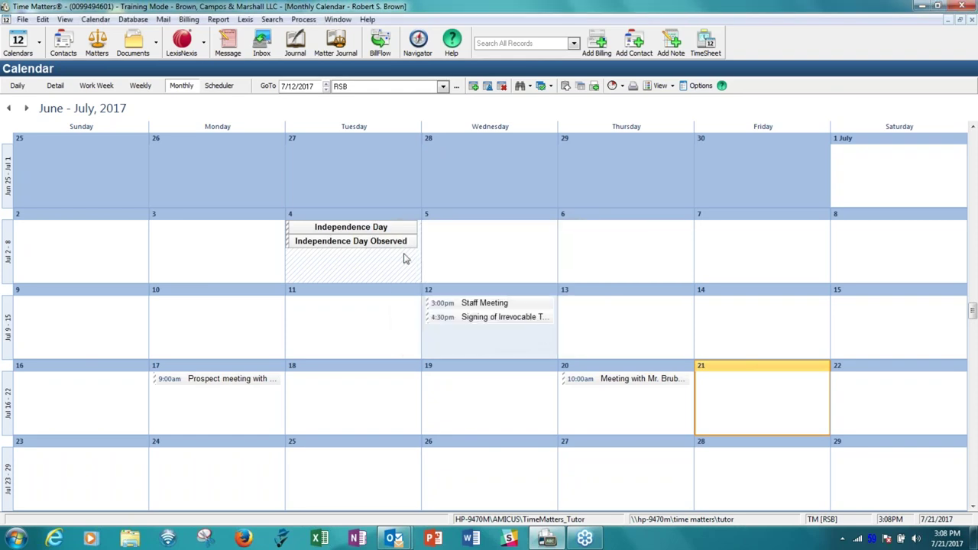
- Switch to the Work Week calendar, view the July 12 appointments, and jump to September 21, 2017 with the reference calendar
left_click(94, 86)
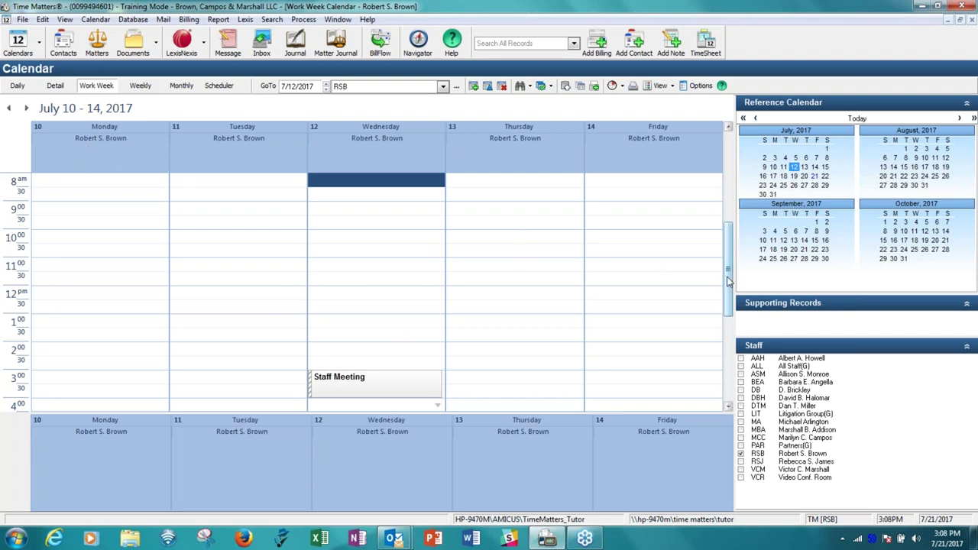
left_click_drag(728, 281, 734, 306)
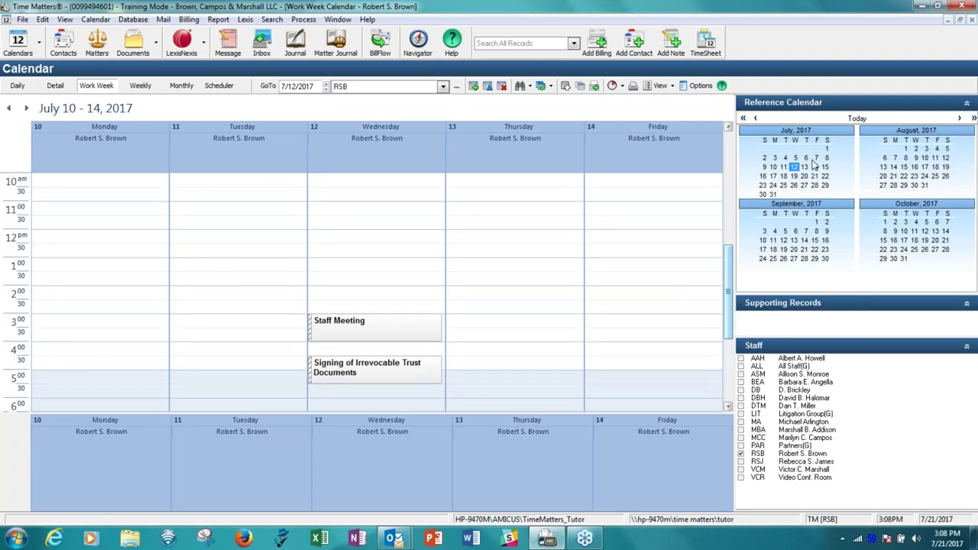
left_click(912, 167)
left_click(916, 221)
left_click(805, 249)
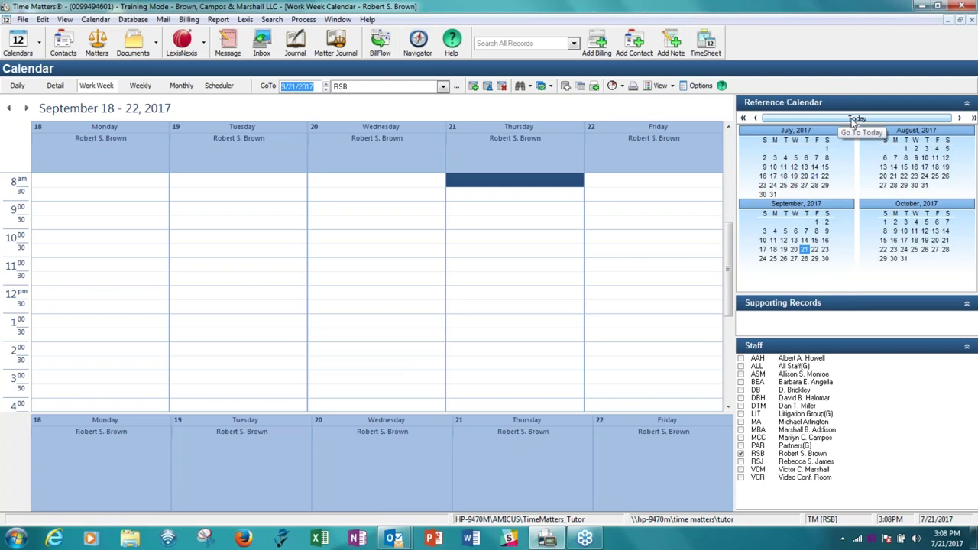
- Return the Work Week calendar to today's date and add staff member DB's schedule alongside RSB's
left_click(854, 121)
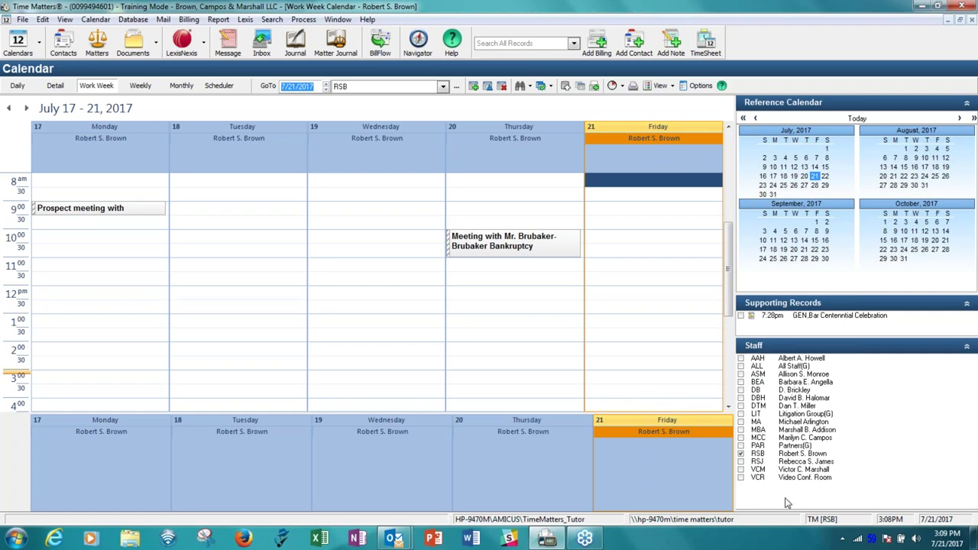
left_click(741, 391)
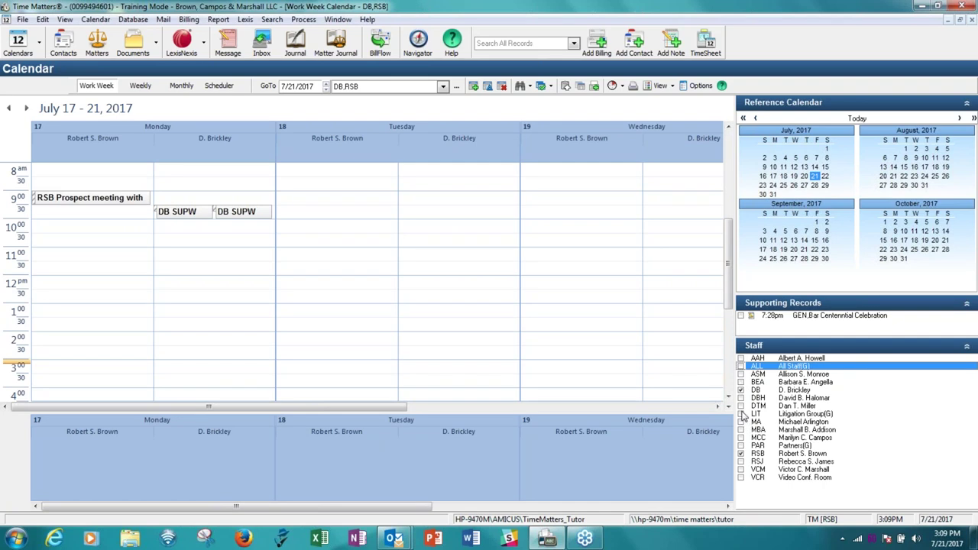
- Add the All Staff group and more staff to the Work Week calendar, then show only DB's schedule in the Daily calendar
left_click(741, 366)
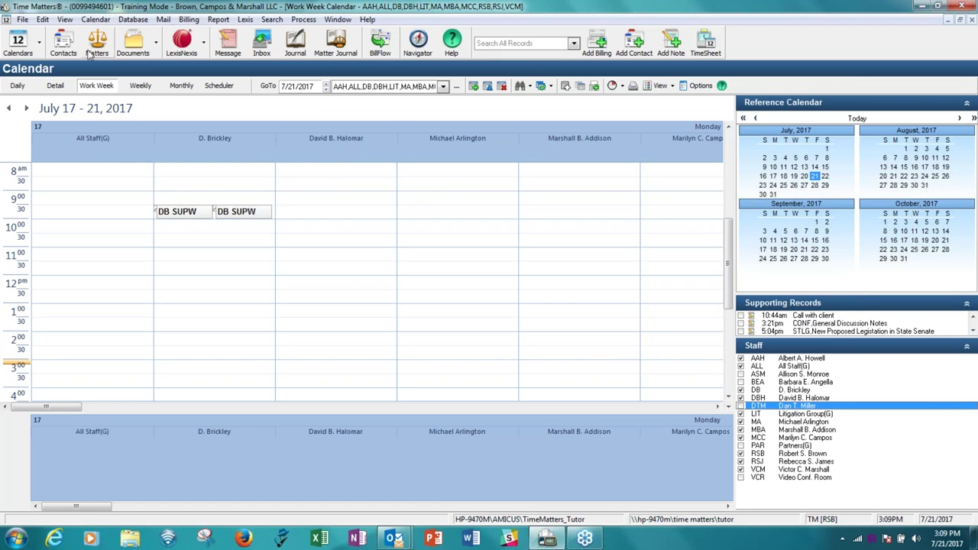
left_click(17, 86)
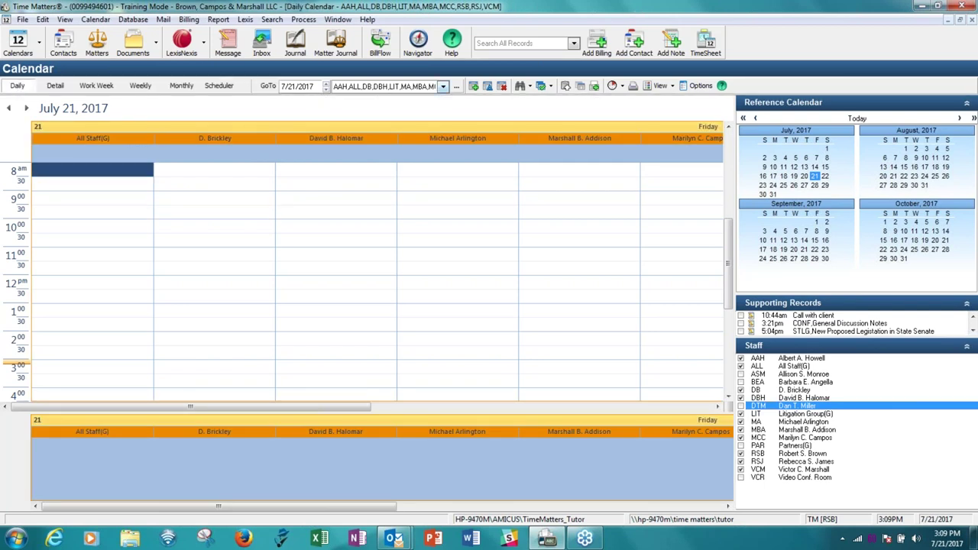
left_click(444, 86)
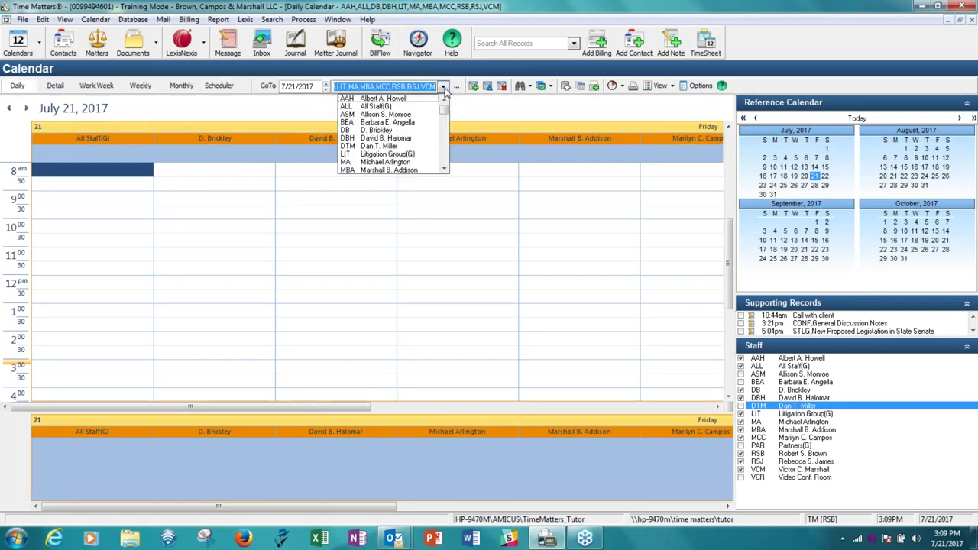
left_click(392, 131)
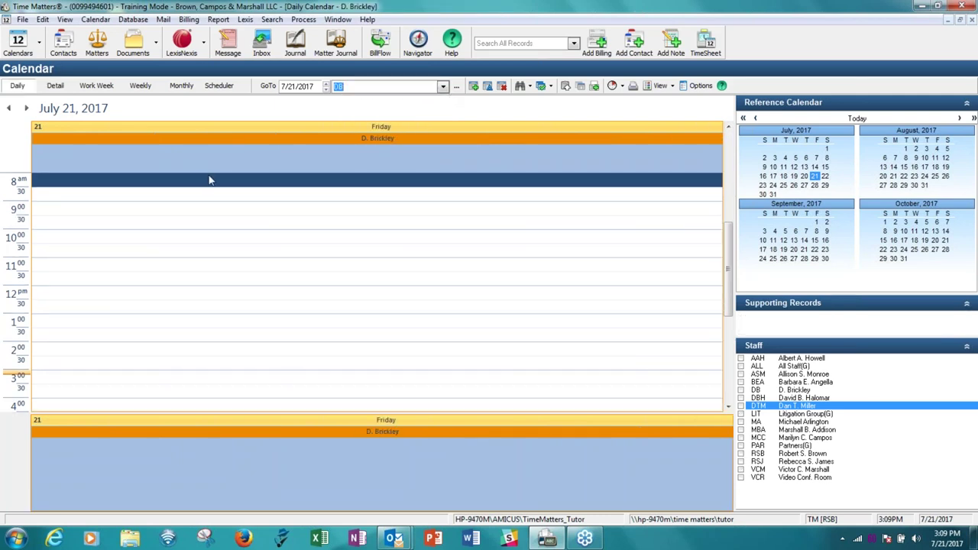
- View DB's Monthly calendar, then return to the Daily calendar and go back to July 17, 2017
left_click(175, 87)
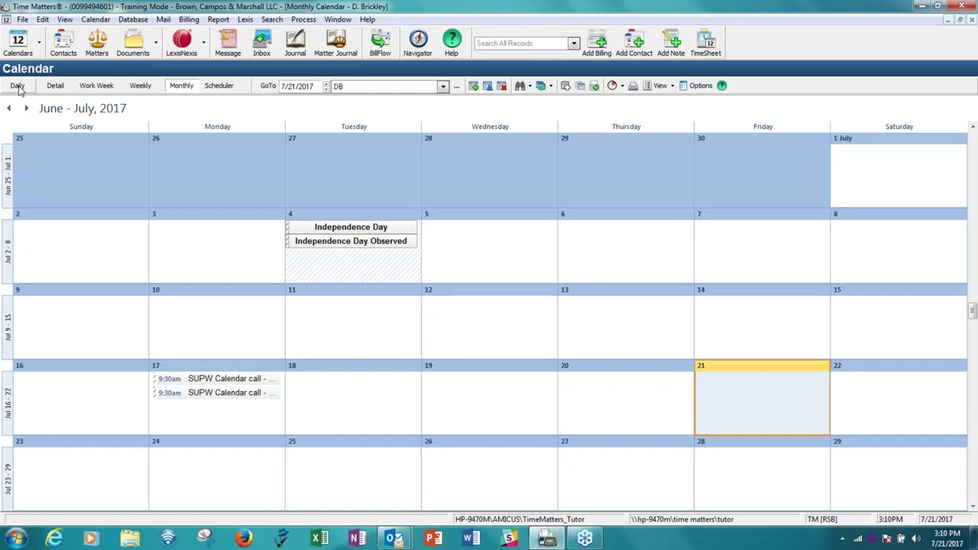
left_click(18, 87)
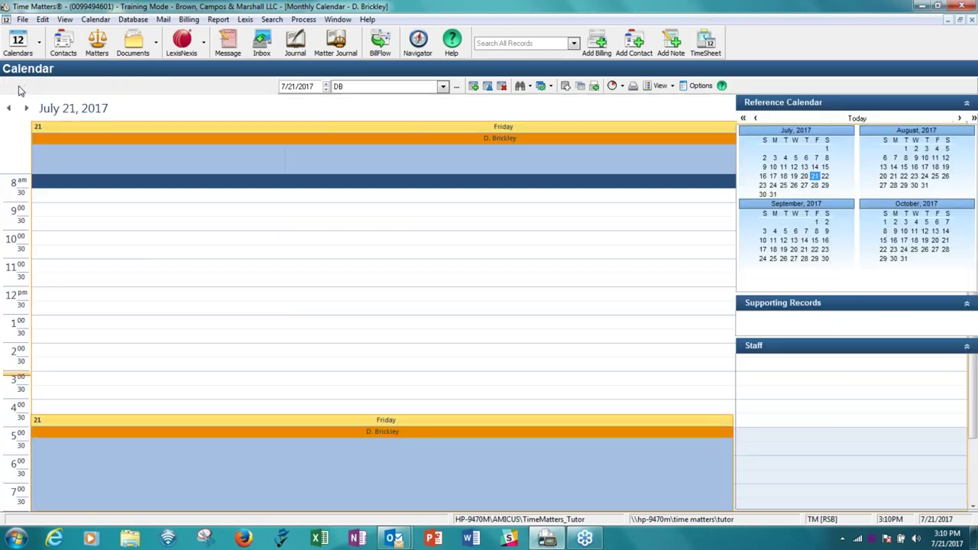
left_click(326, 90)
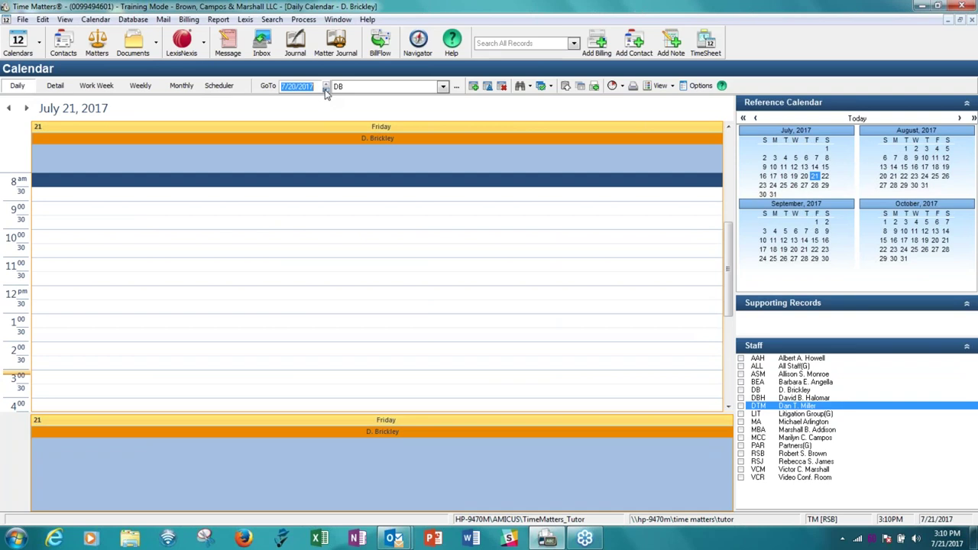
left_click(326, 89)
left_click(325, 90)
left_click(325, 90)
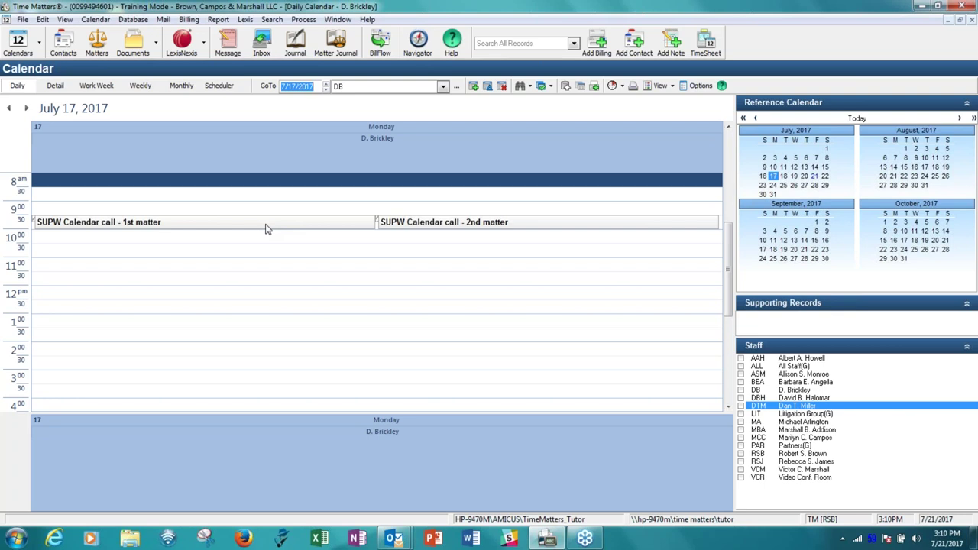
- Review the Daily/Detail/Work Week settings in the calendar display options and leave without making changes
left_click(701, 86)
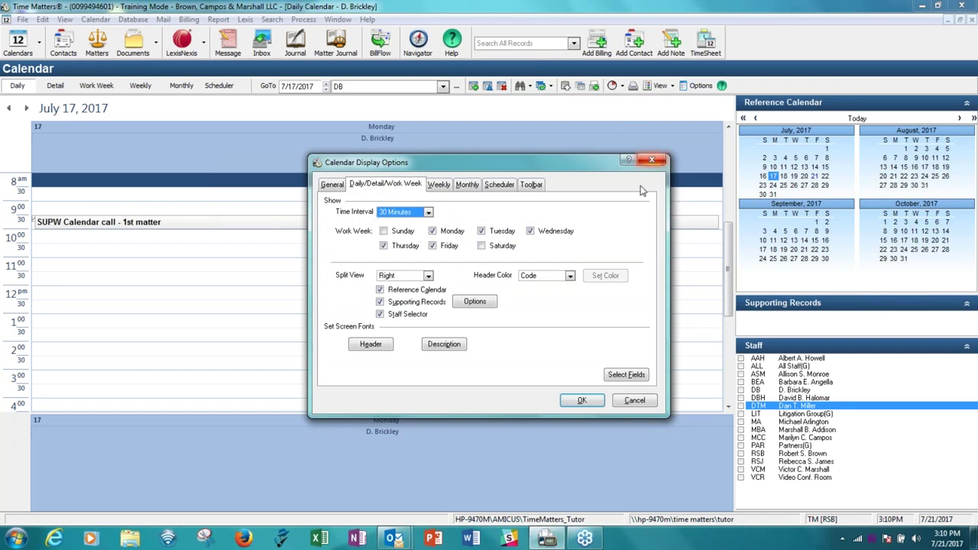
left_click(645, 405)
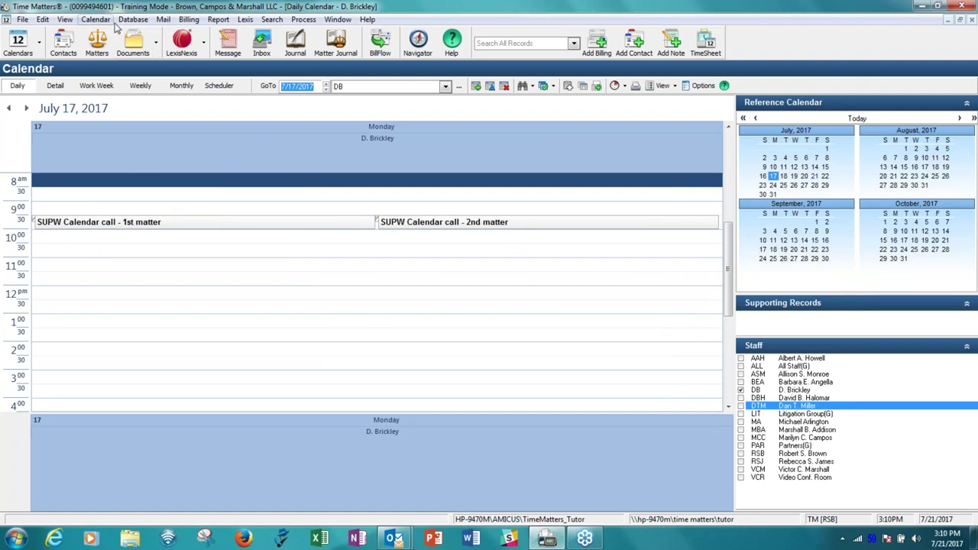
- Open staff member DB's event list for this week and look through its SUPW Calendar call entries
left_click(96, 21)
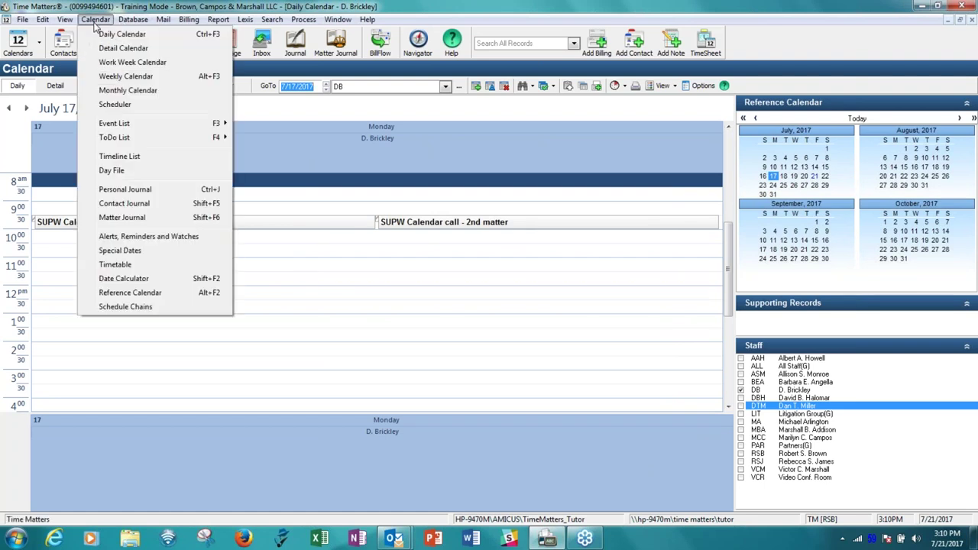
mouse_move(108, 129)
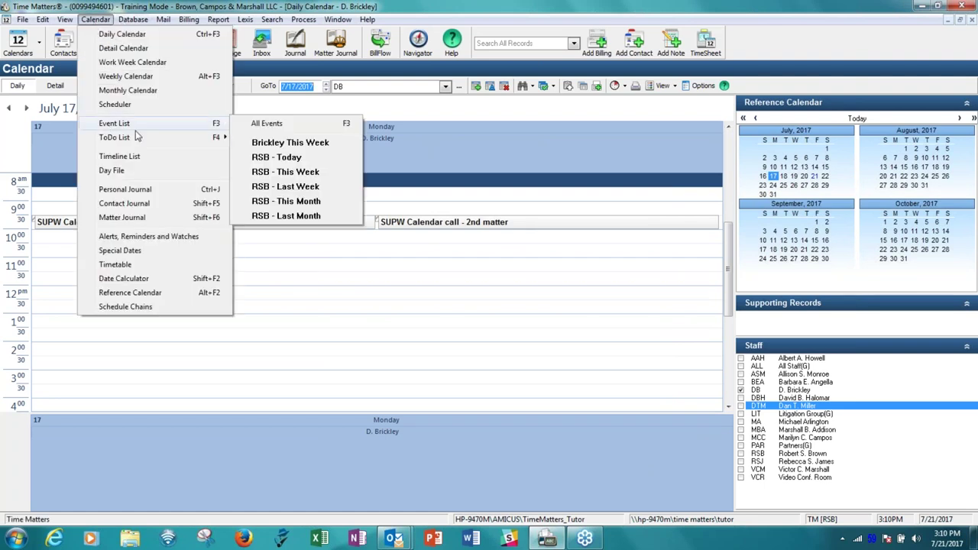
left_click(269, 148)
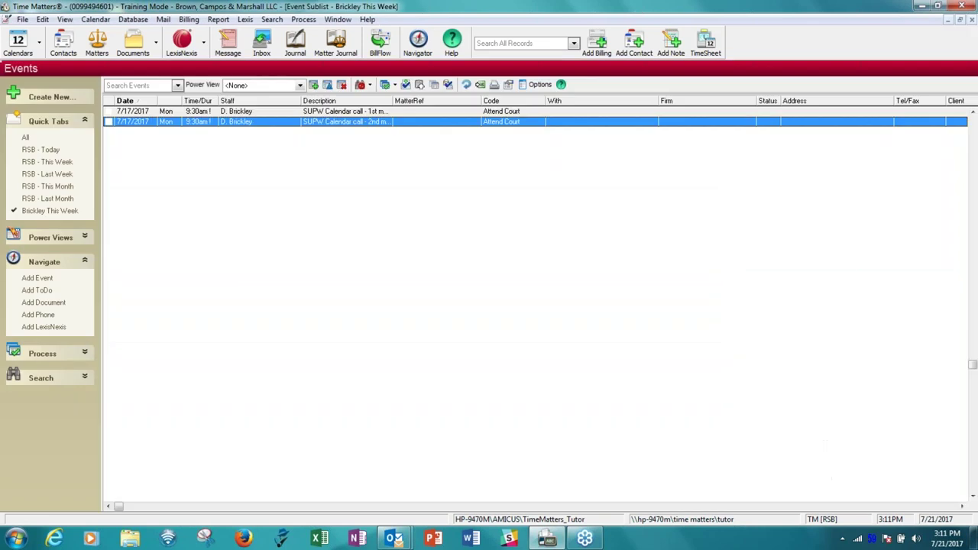
left_click(245, 114)
left_click(246, 122)
left_click(252, 112)
left_click(258, 125)
- List the RSB - This Month events, set the power view to Form View, and browse the individual event forms
left_click(60, 188)
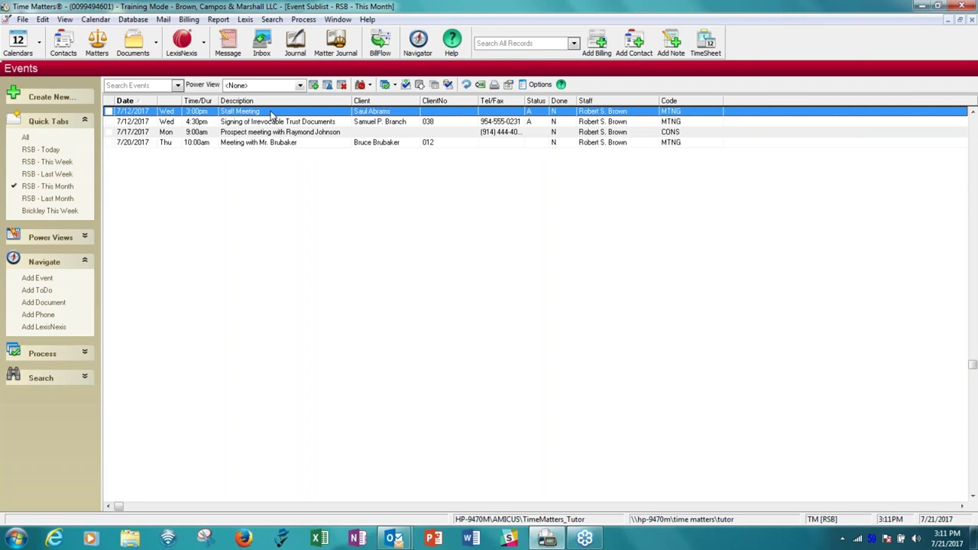
left_click(301, 85)
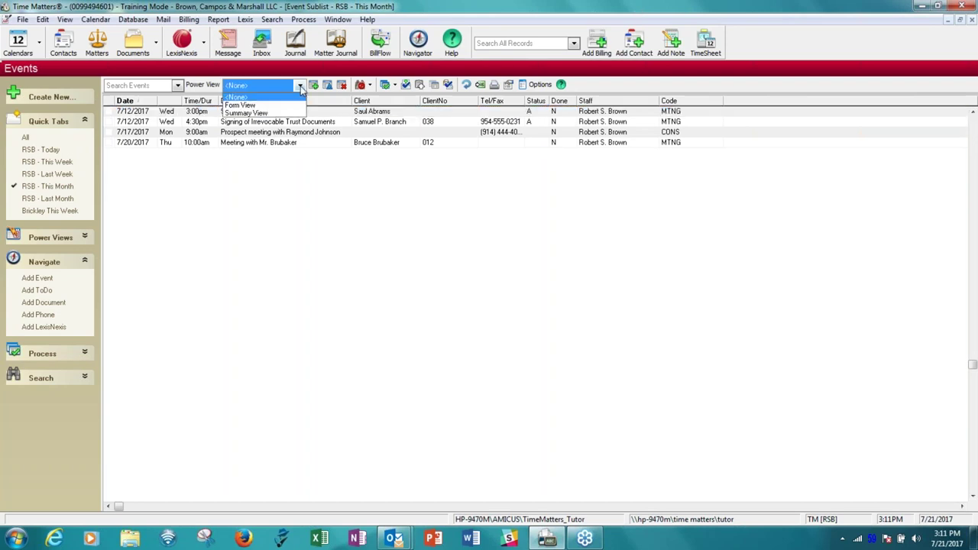
left_click(260, 105)
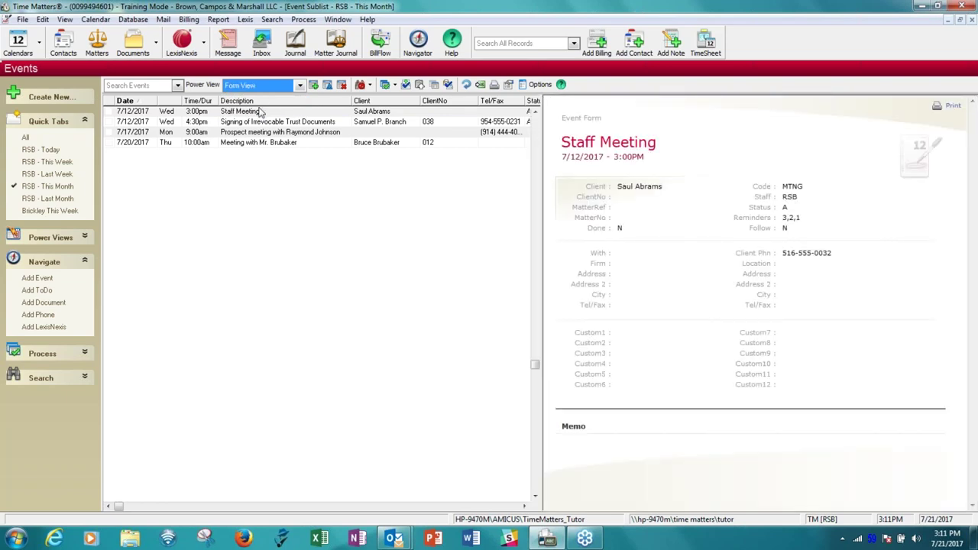
left_click(256, 124)
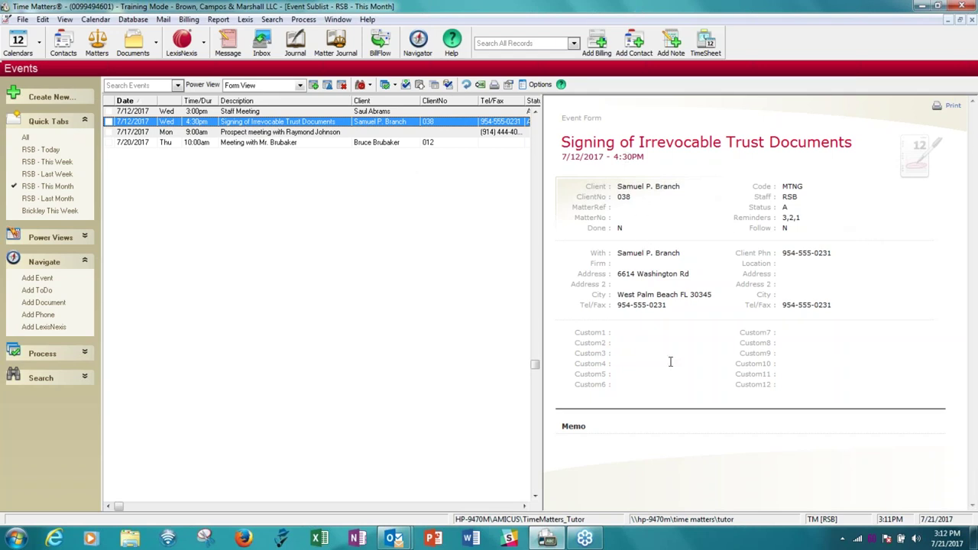
left_click(322, 132)
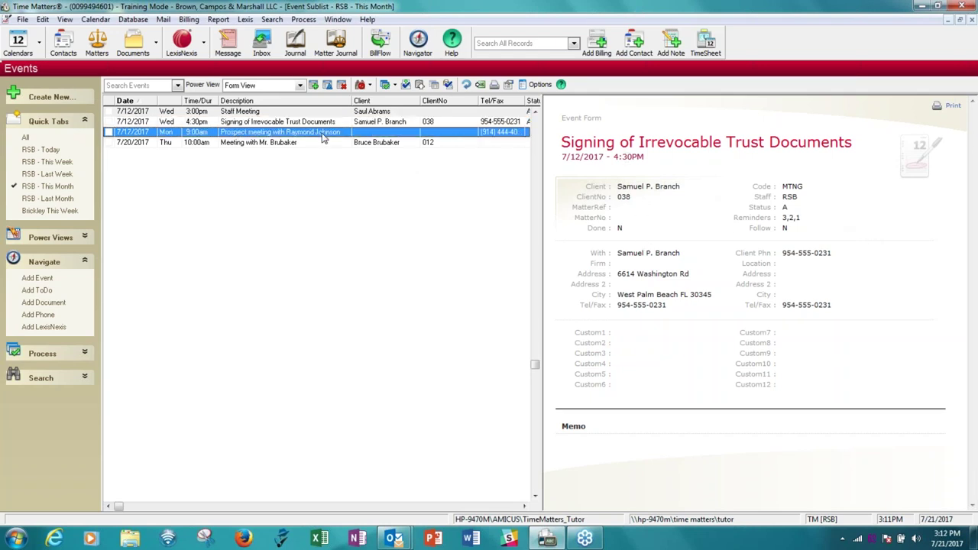
left_click(322, 145)
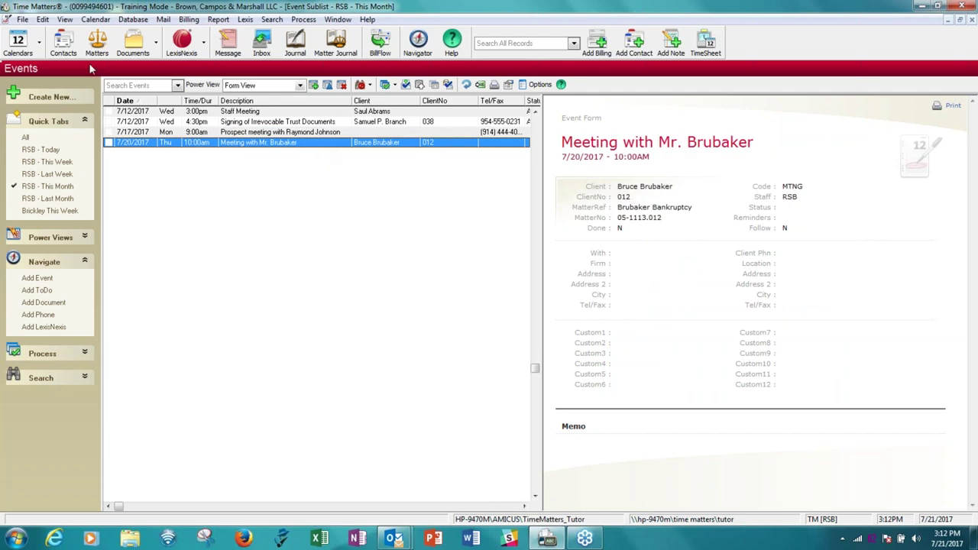
- Reopen and close the Daily calendar, then review the event forms up to the July 17 prospect meeting
left_click(22, 44)
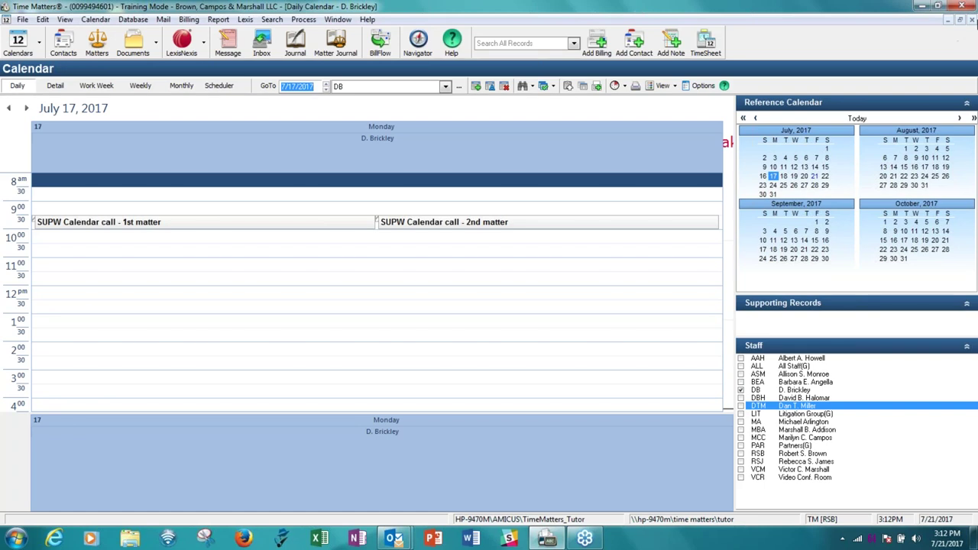
left_click(972, 21)
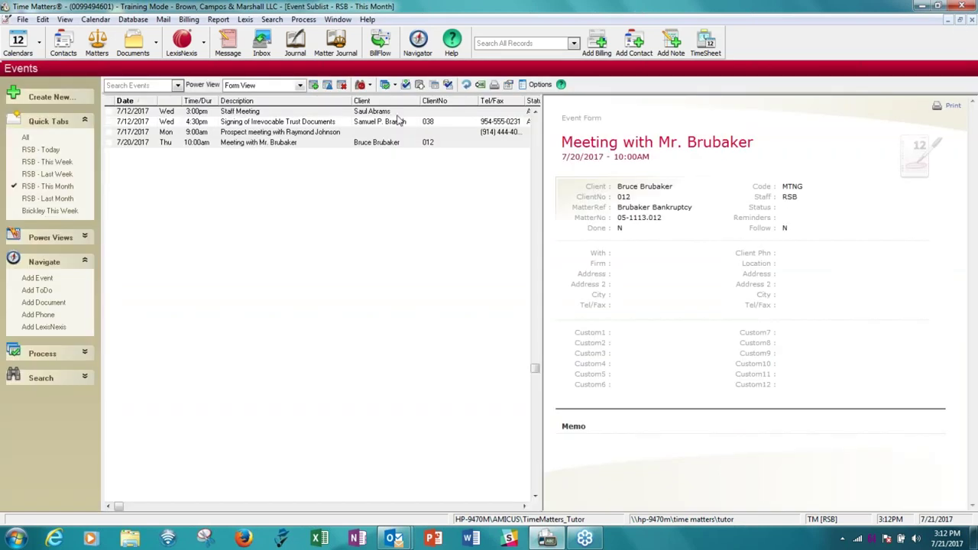
left_click(397, 115)
left_click(399, 122)
left_click(402, 134)
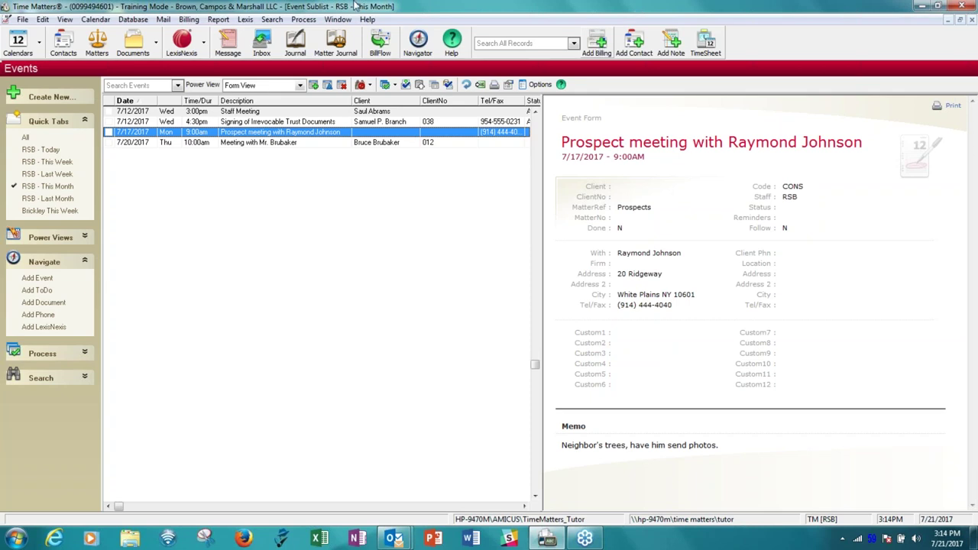
- Check the document management link settings in the Program Level Setup and cancel out of the dialog
left_click(23, 20)
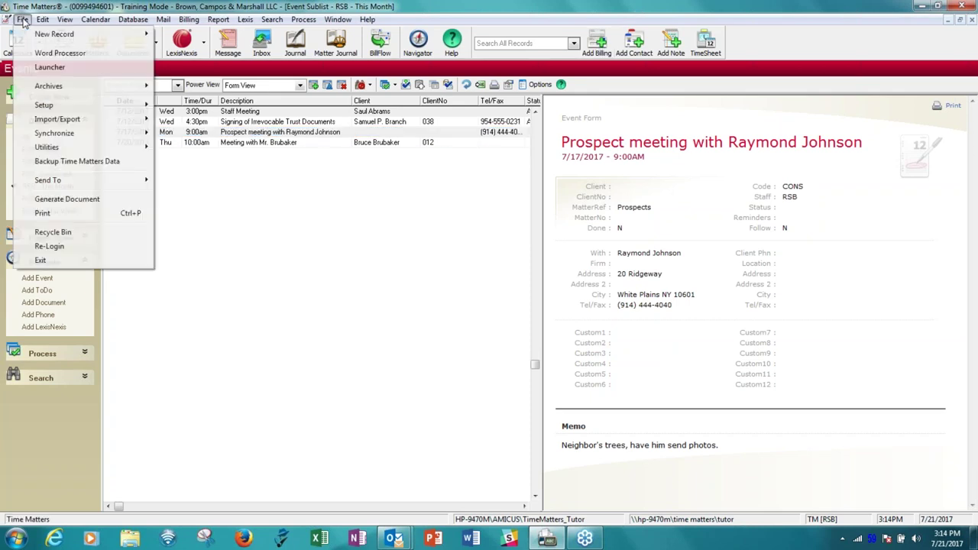
mouse_move(44, 107)
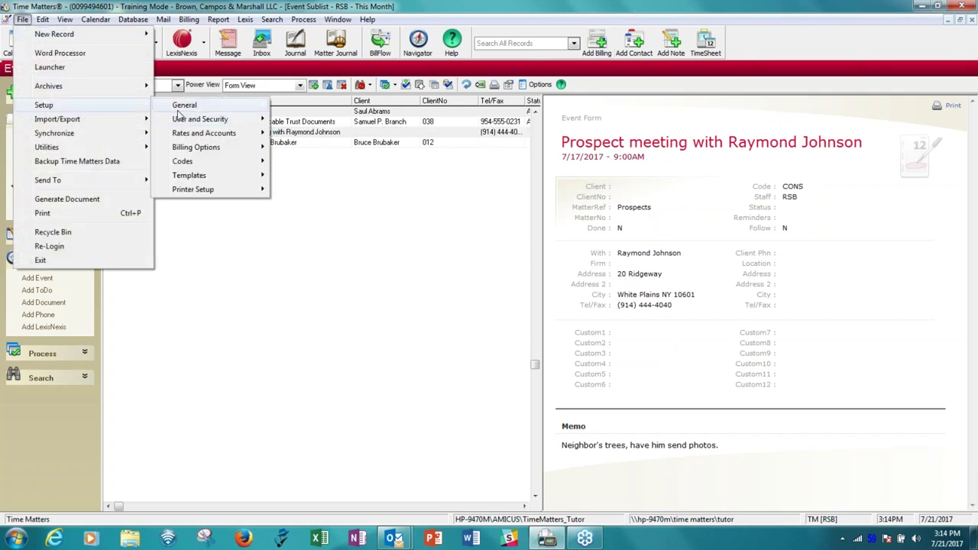
mouse_move(181, 112)
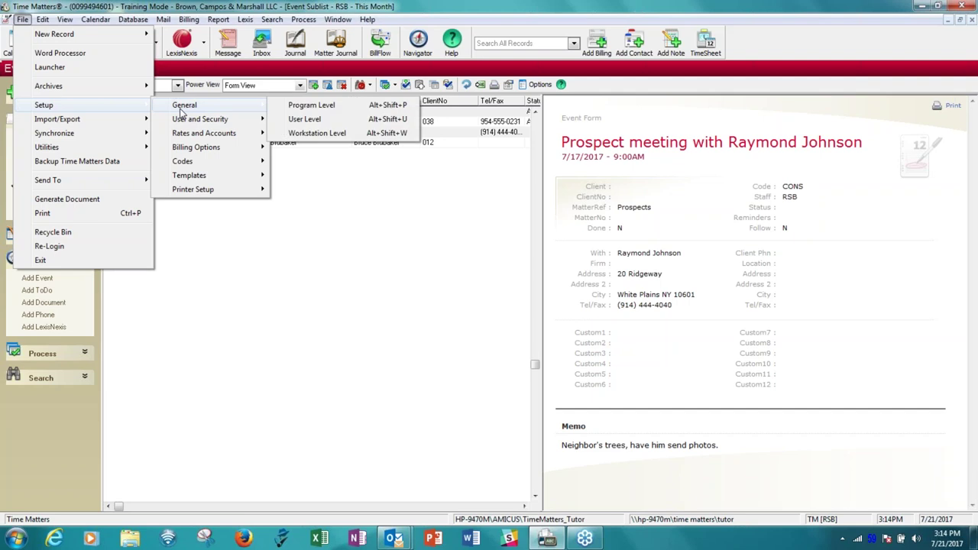
left_click(314, 106)
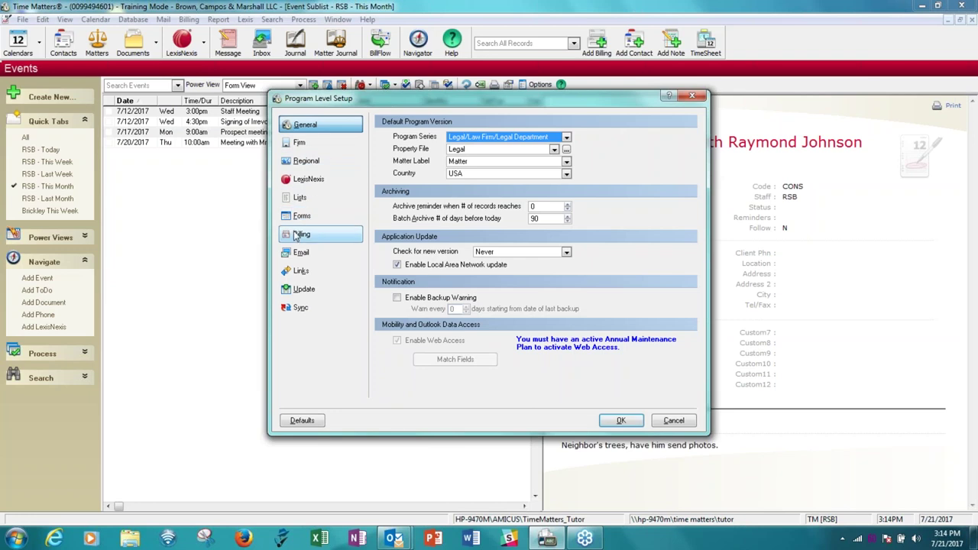
left_click(301, 271)
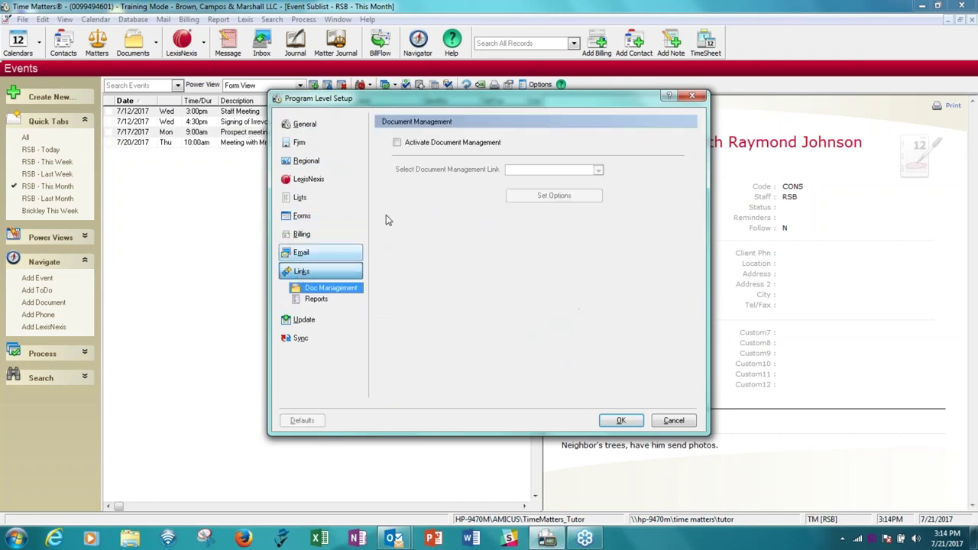
left_click(673, 422)
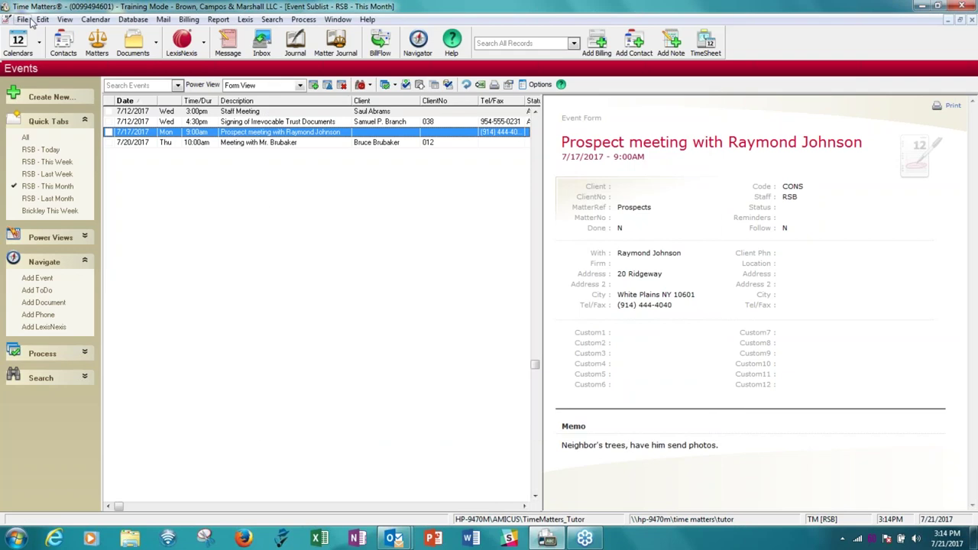
- Exit the Training Mode copy of Time Matters and minimize the open Outlook inbox and message windows
left_click(24, 19)
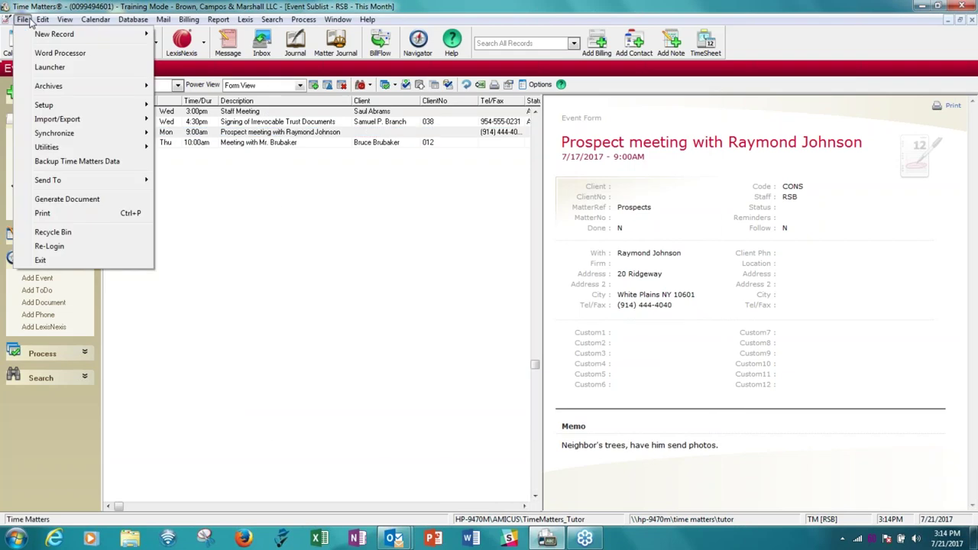
left_click(40, 261)
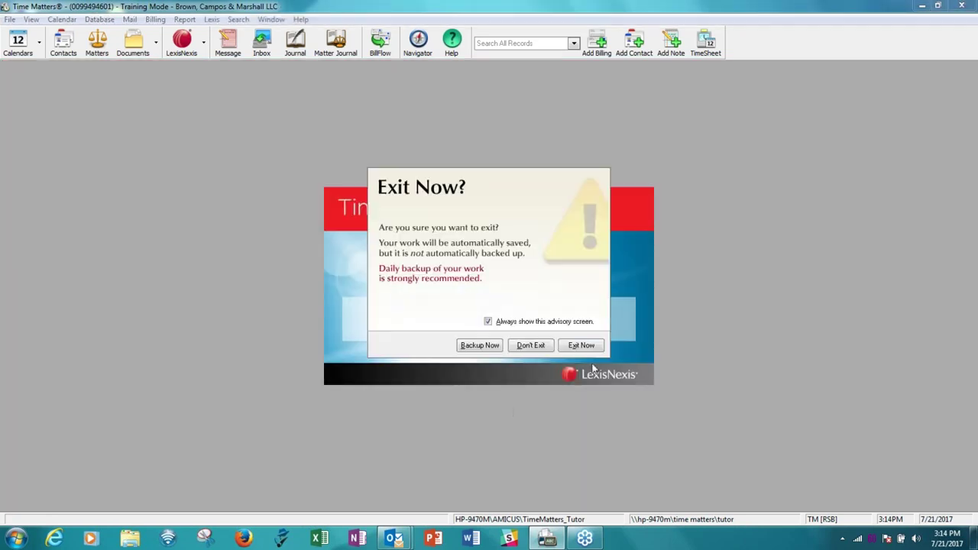
left_click(597, 345)
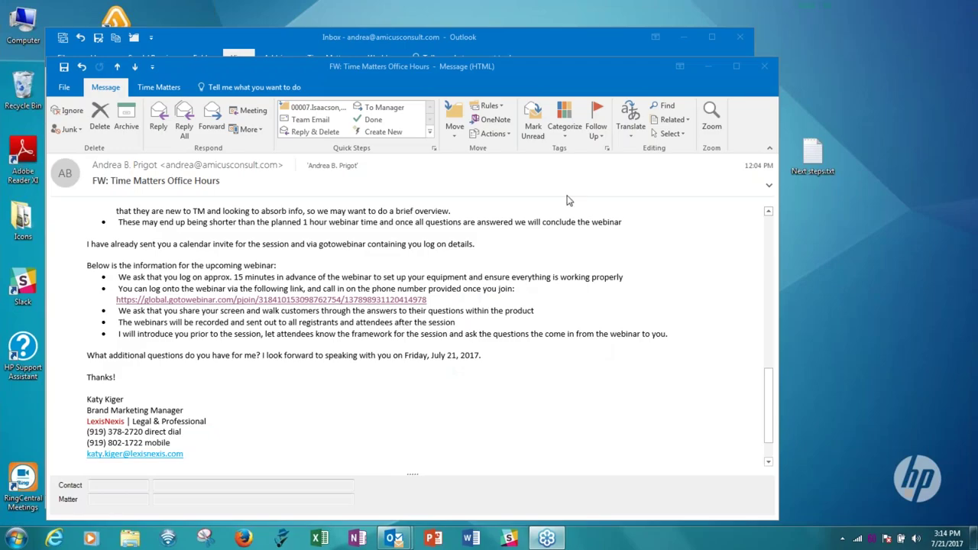
left_click(687, 37)
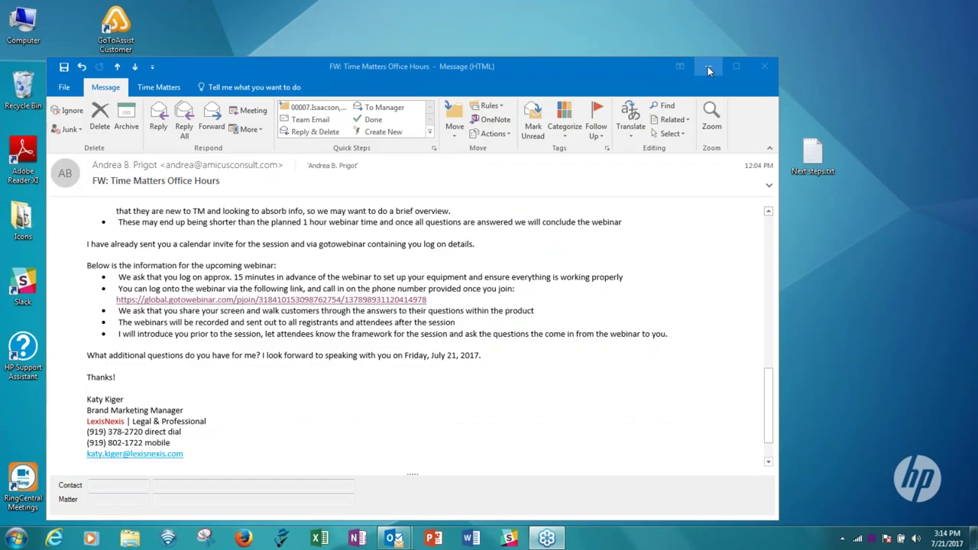
left_click(708, 69)
- Start the Main Office copy of Time Matters and check the document management link in the Program Level Setup
double_click(302, 353)
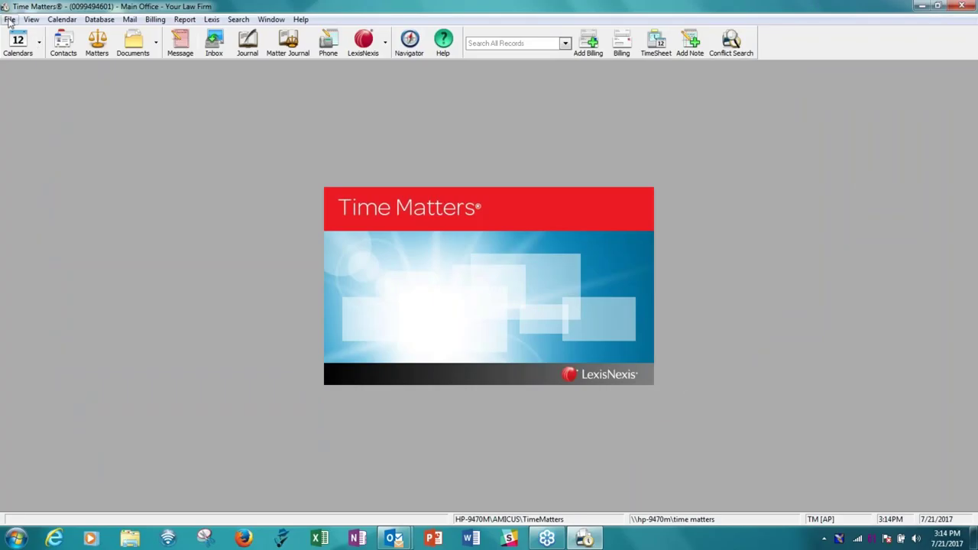
left_click(9, 20)
mouse_move(29, 105)
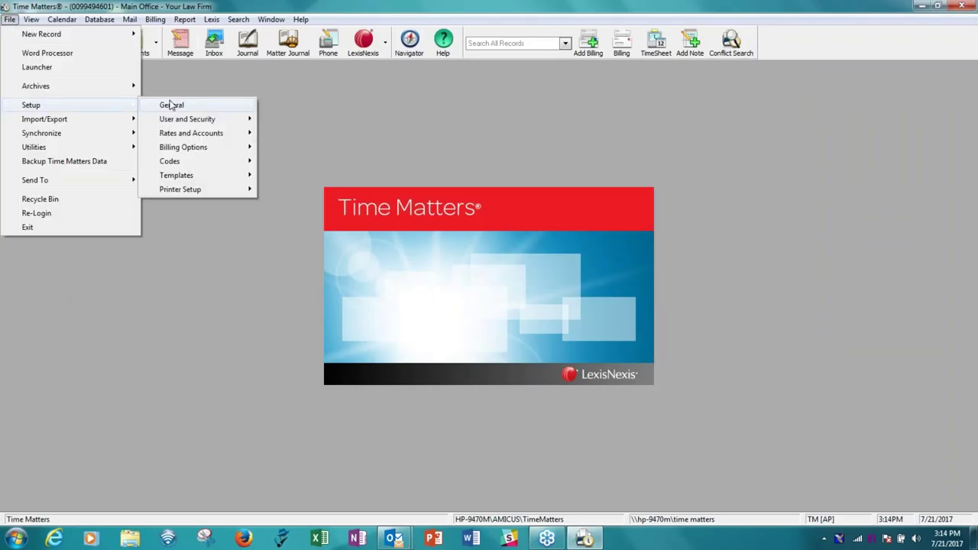
mouse_move(172, 105)
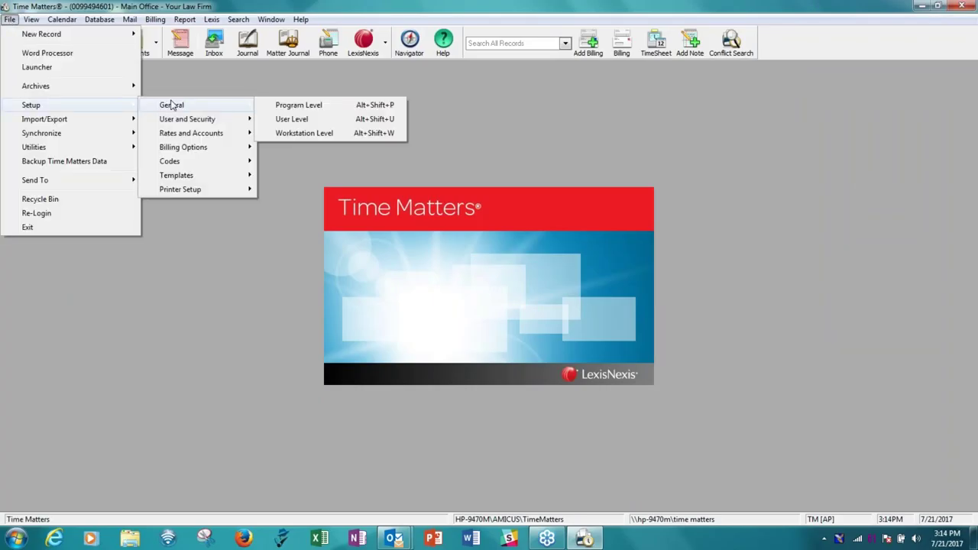
left_click(287, 108)
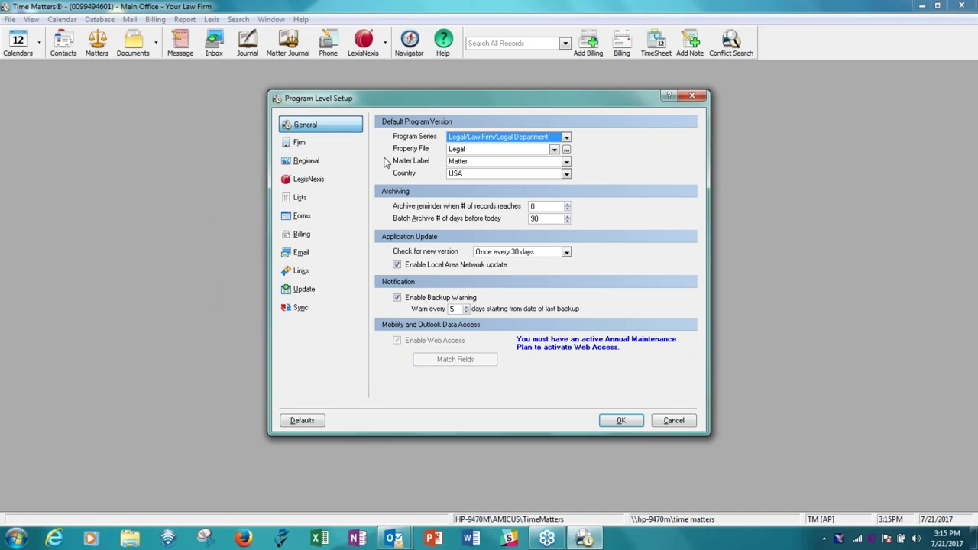
left_click(307, 276)
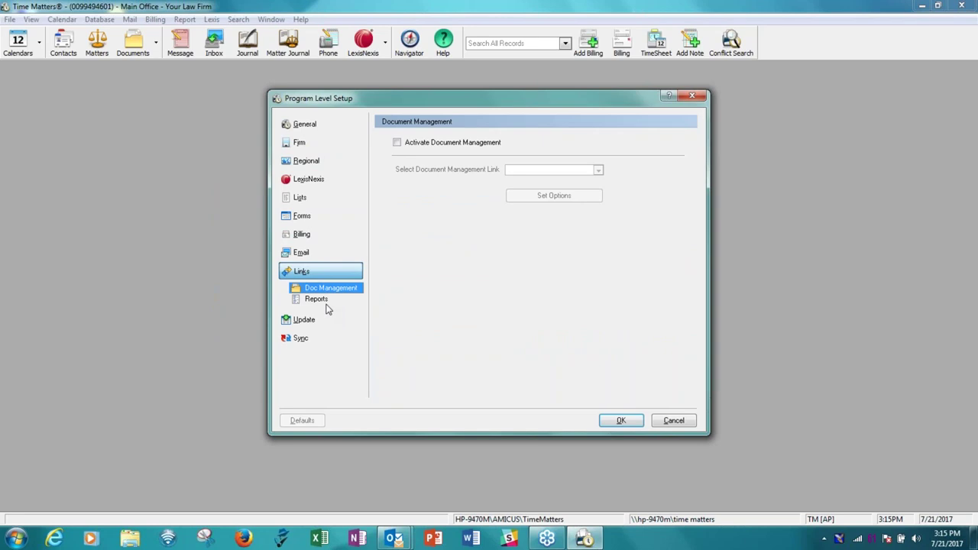
- Deactivate Billing Matters in the billing setup, save the change and exit Time Matters
left_click(305, 235)
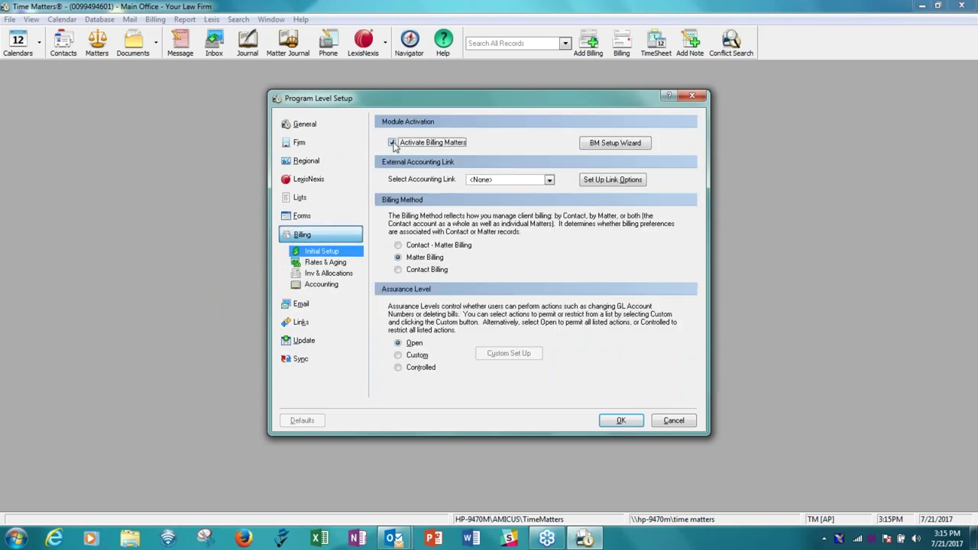
left_click(392, 143)
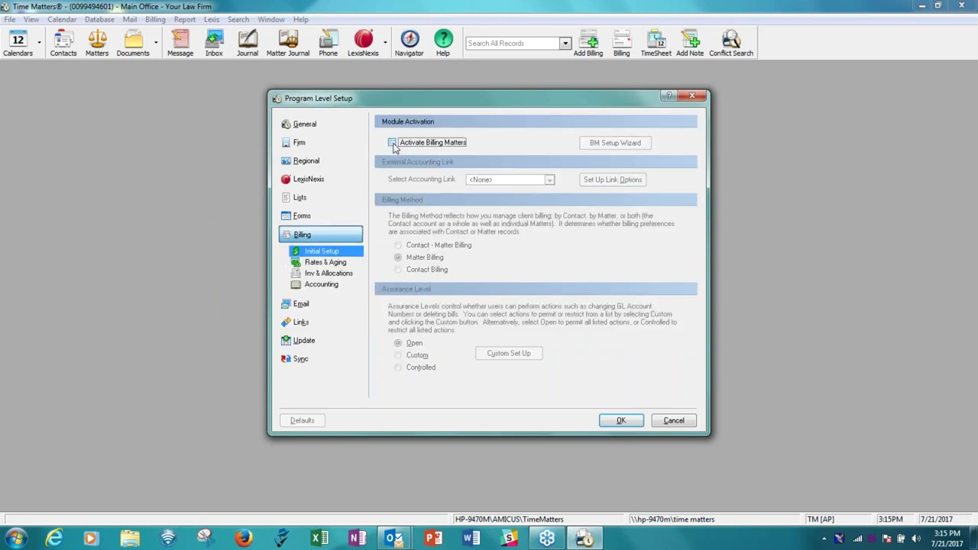
left_click(621, 422)
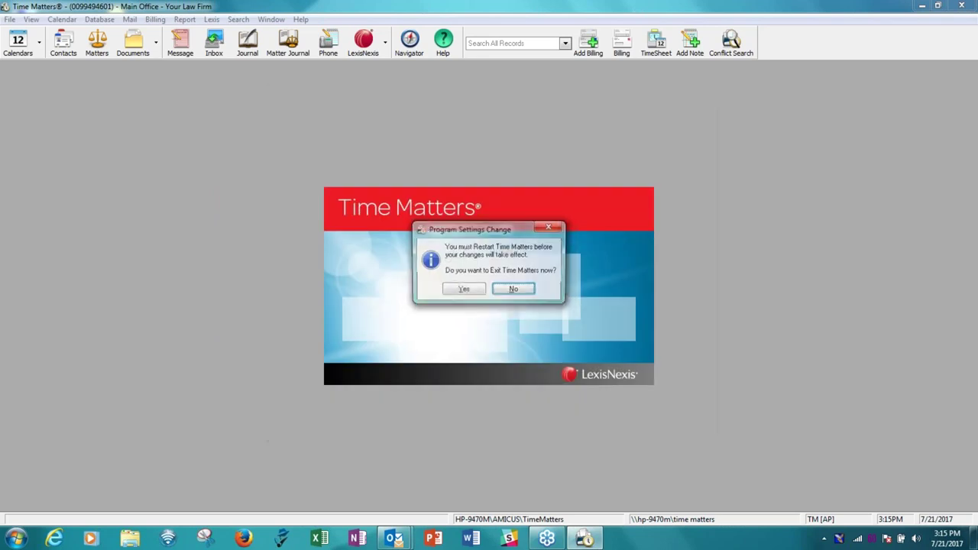
left_click(464, 291)
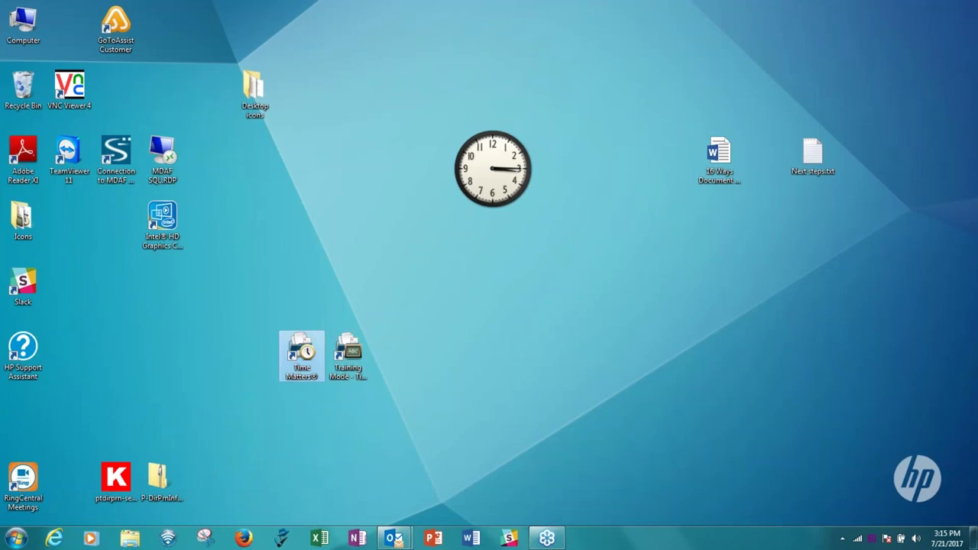
- Restart Time Matters, reactivate Billing Matters in the program-level billing setup, and save and exit the program
double_click(306, 351)
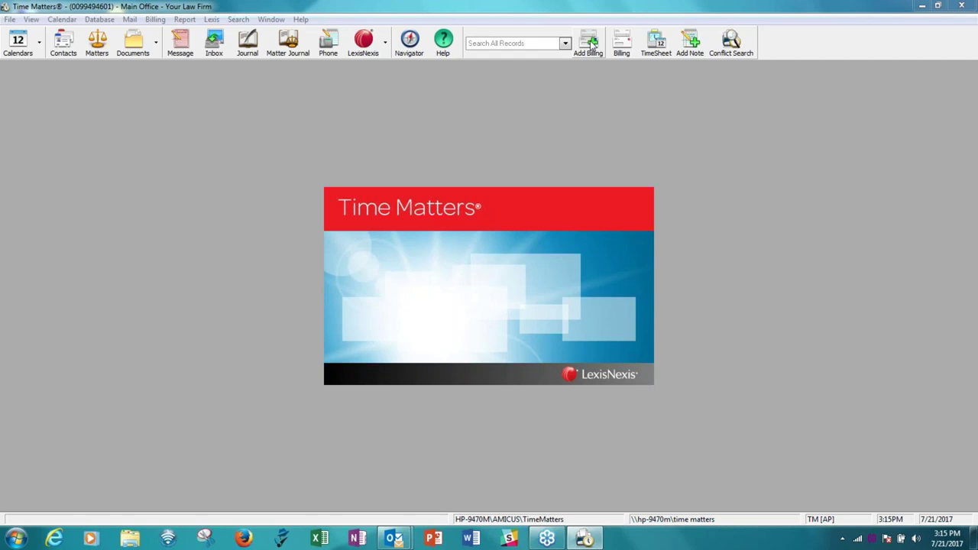
left_click(11, 20)
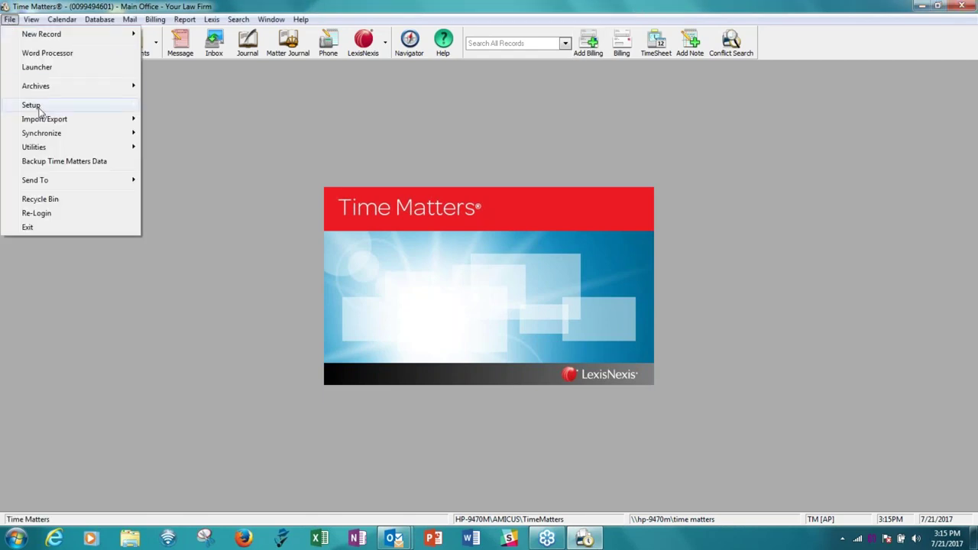
mouse_move(49, 106)
mouse_move(175, 108)
left_click(272, 106)
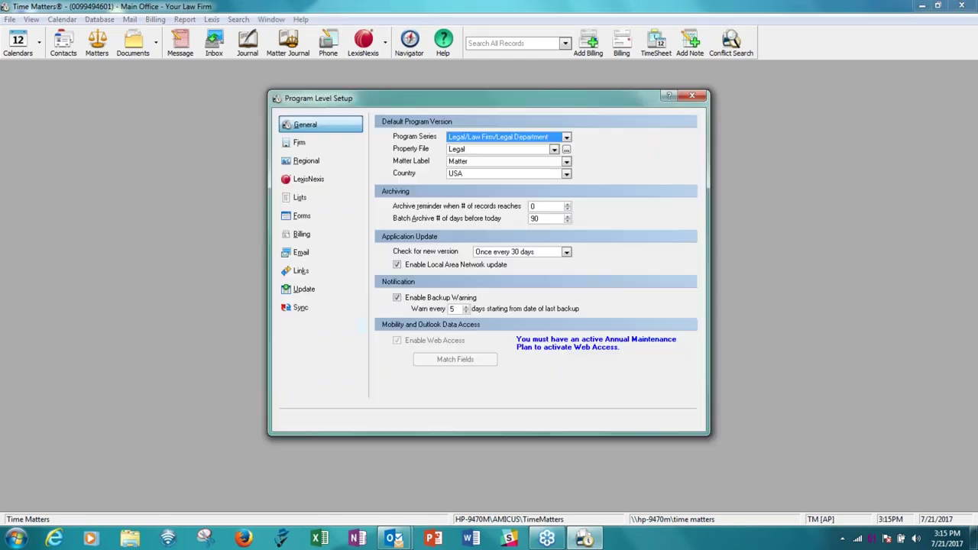
left_click(309, 234)
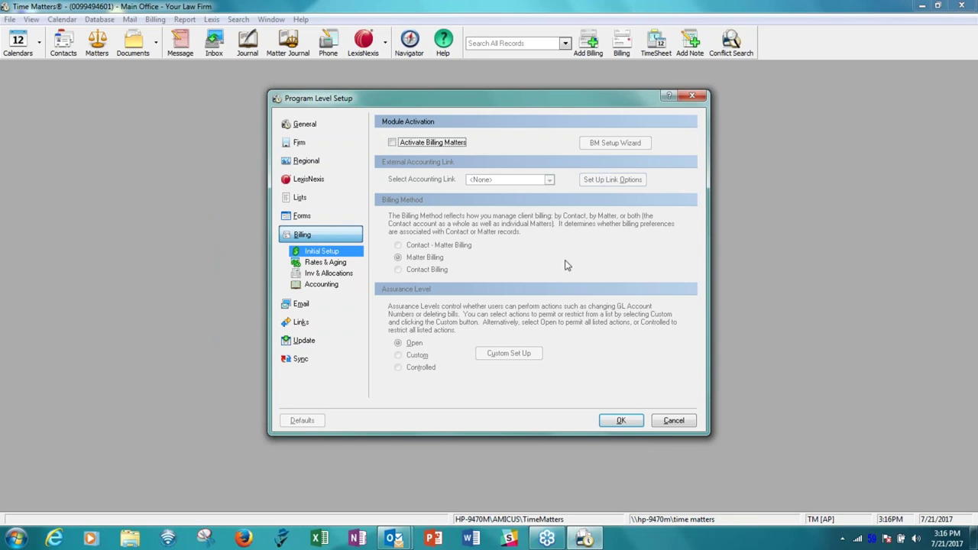
left_click(392, 143)
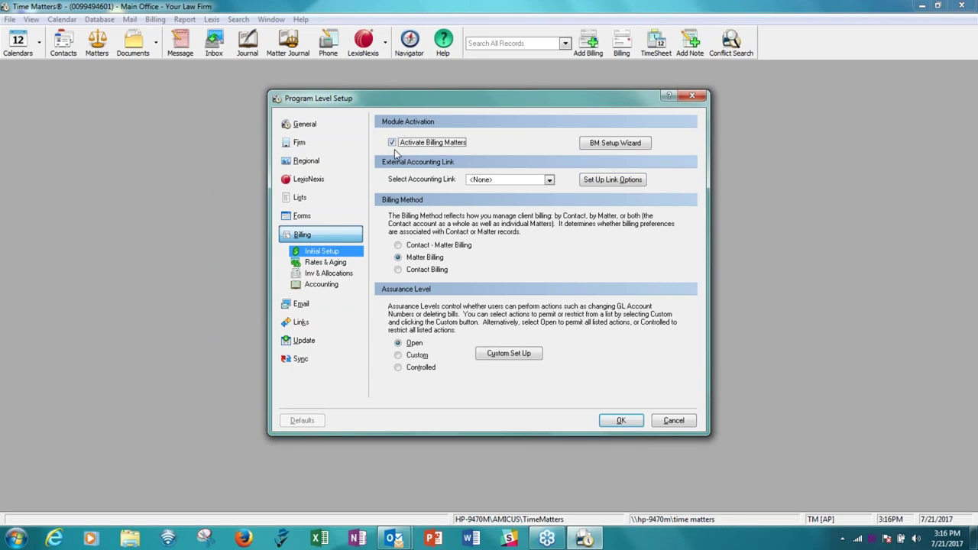
left_click(622, 422)
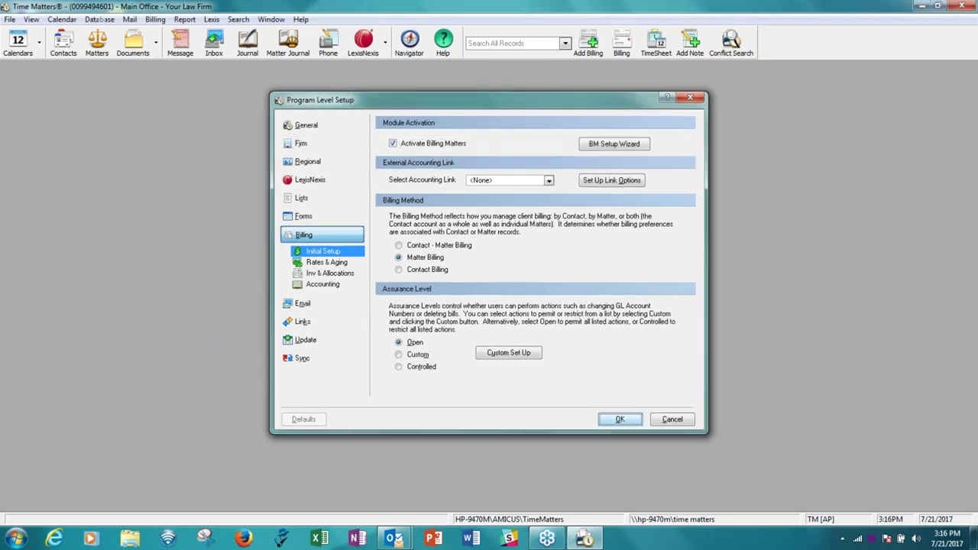
left_click(463, 290)
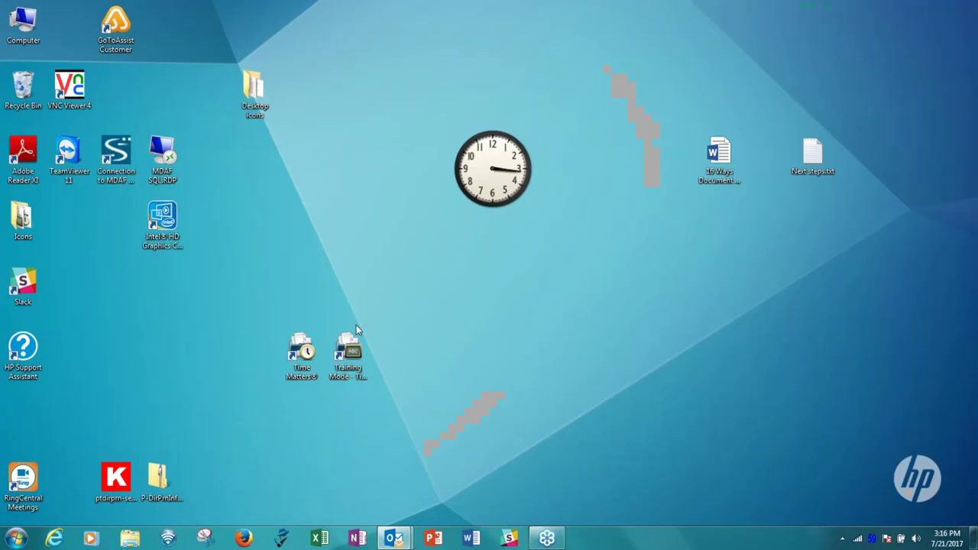
- Restart Time Matters and select QuickBooks as the external accounting link in the program-level billing setup
left_click(305, 352)
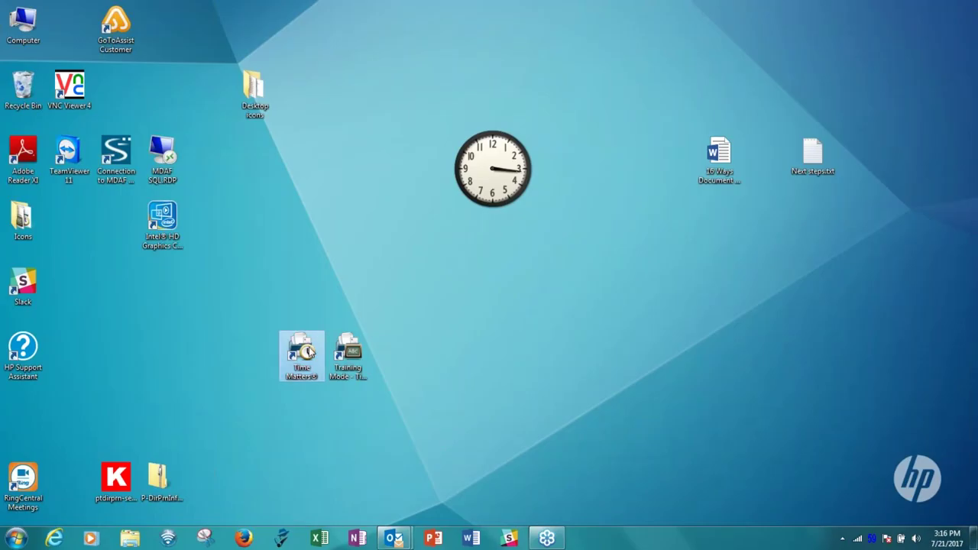
double_click(309, 353)
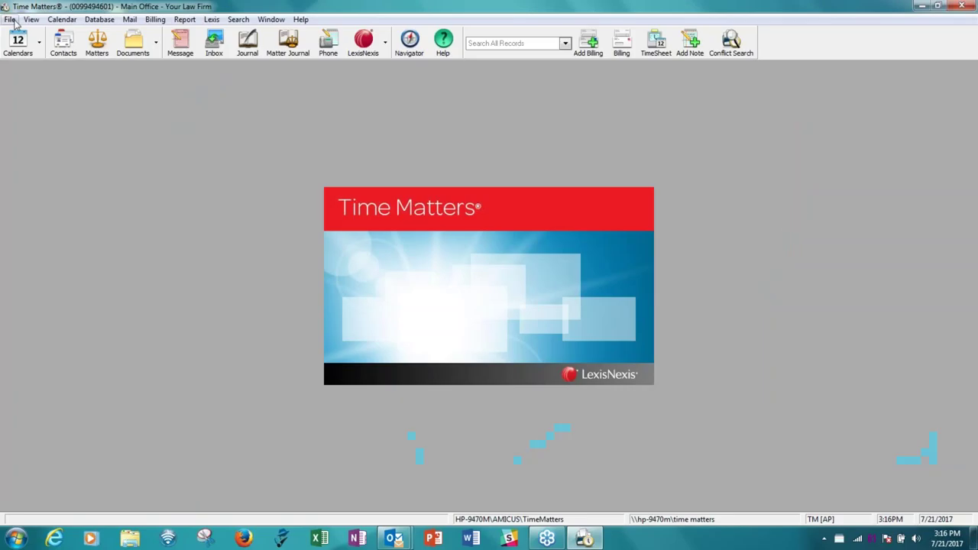
left_click(10, 20)
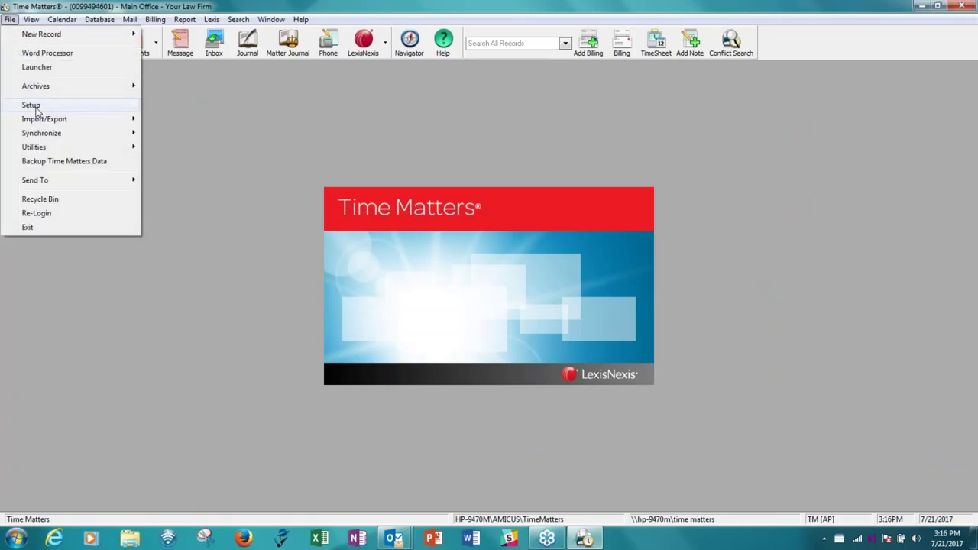
mouse_move(35, 105)
mouse_move(222, 106)
left_click(266, 108)
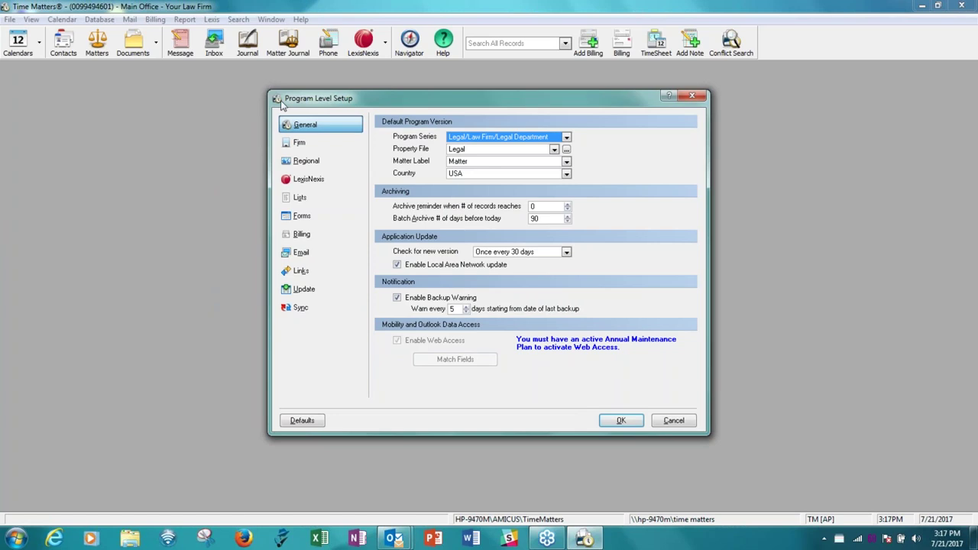
left_click(303, 234)
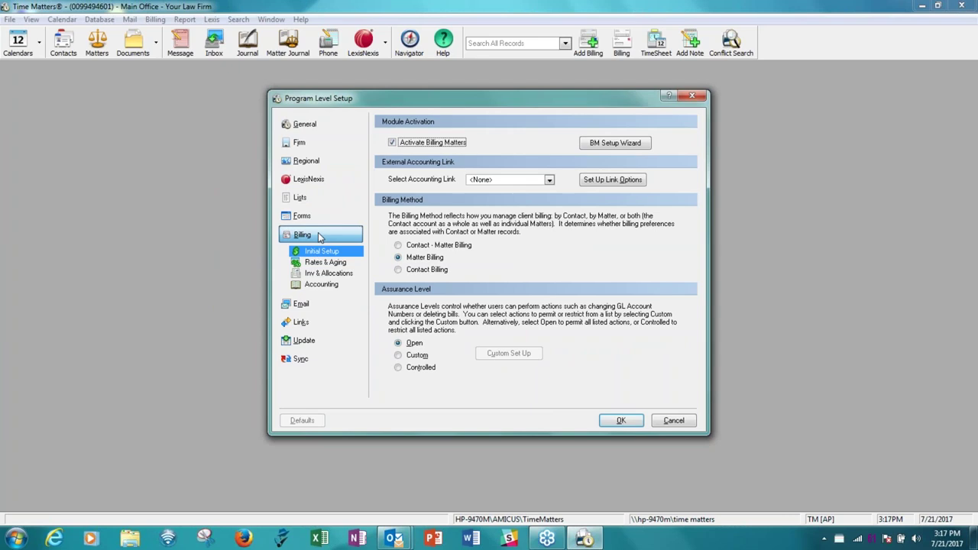
left_click(550, 182)
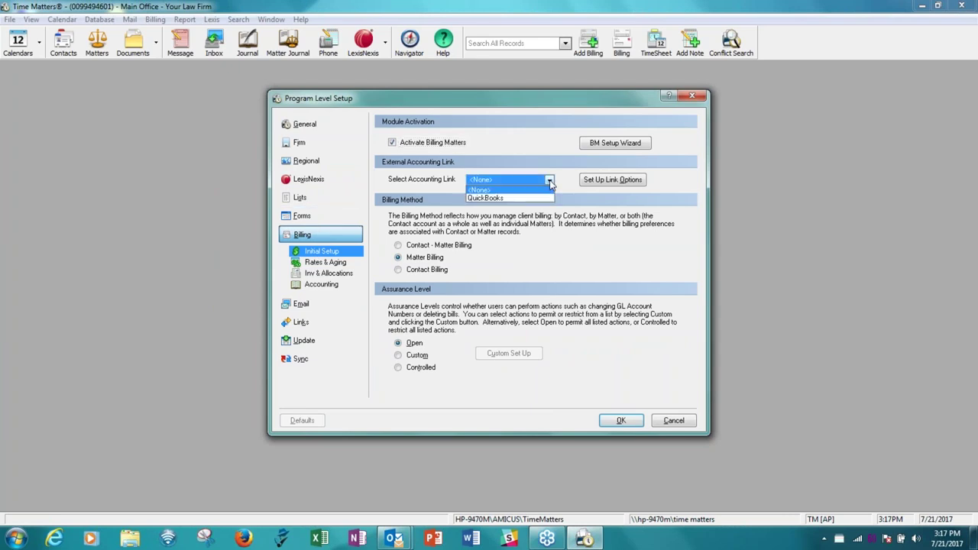
left_click(505, 198)
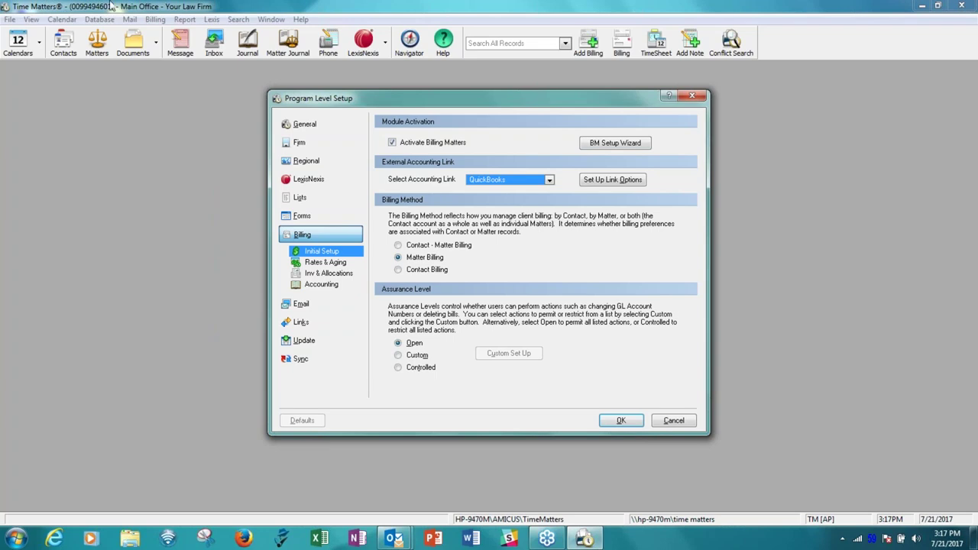
- Review the QuickBooks link's General and Client Options settings, try to view Matching, and cancel out of both setup dialogs
left_click(623, 185)
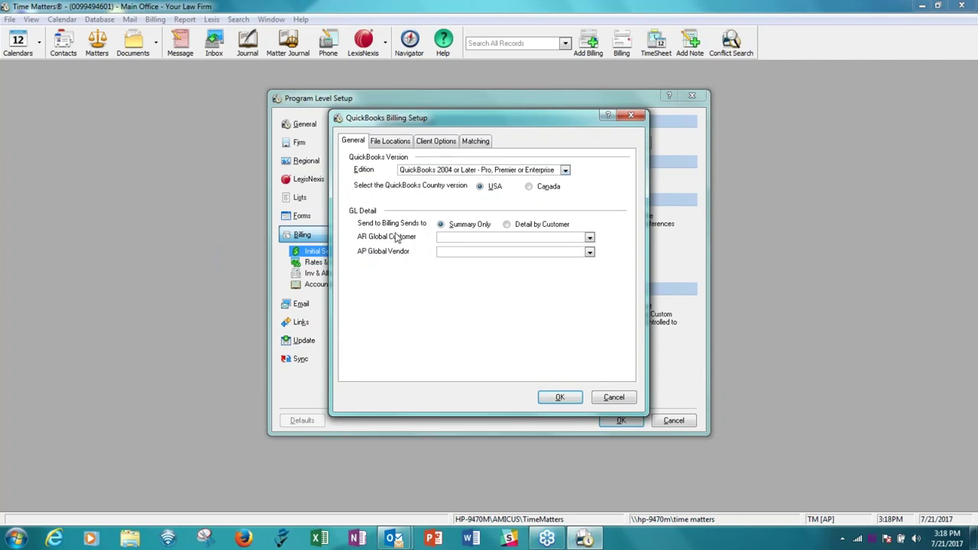
left_click(437, 143)
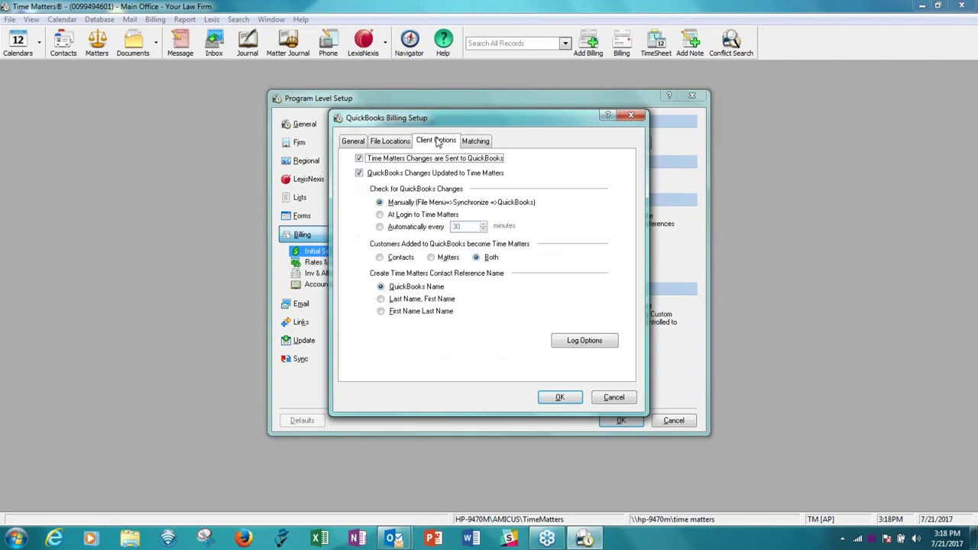
left_click(482, 146)
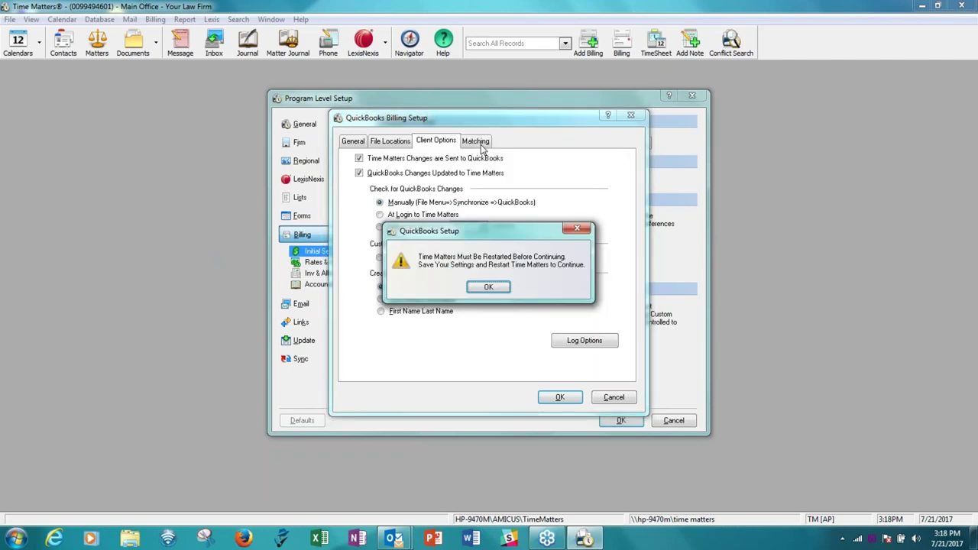
left_click(489, 288)
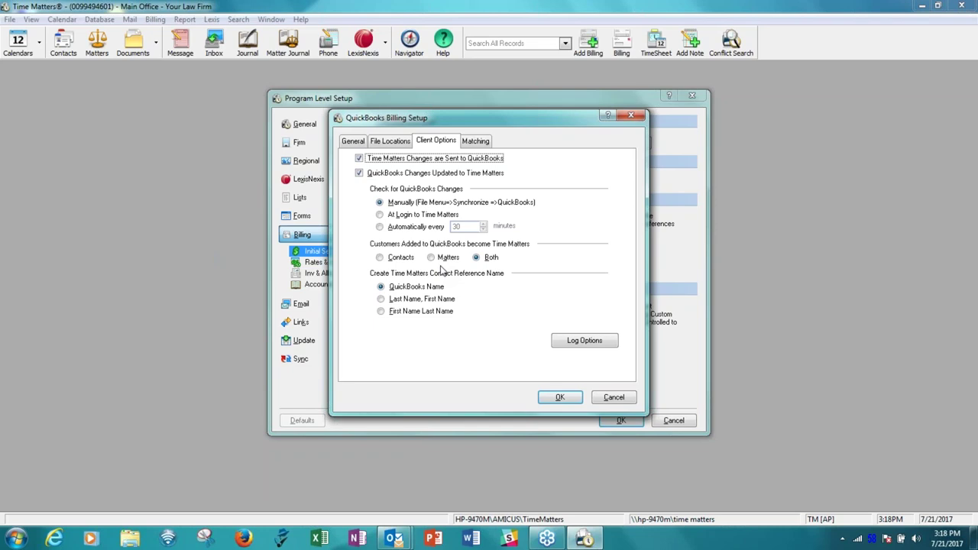
left_click(616, 398)
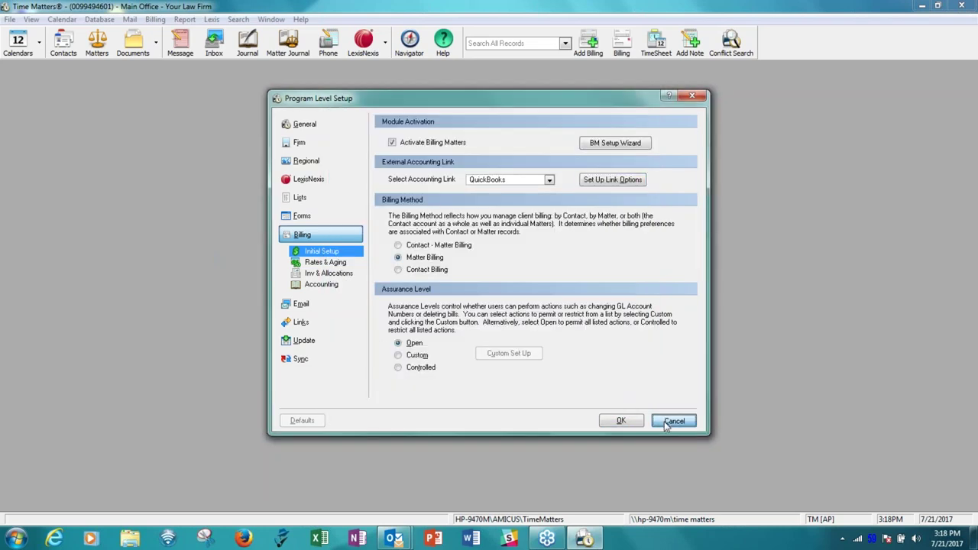
left_click(667, 425)
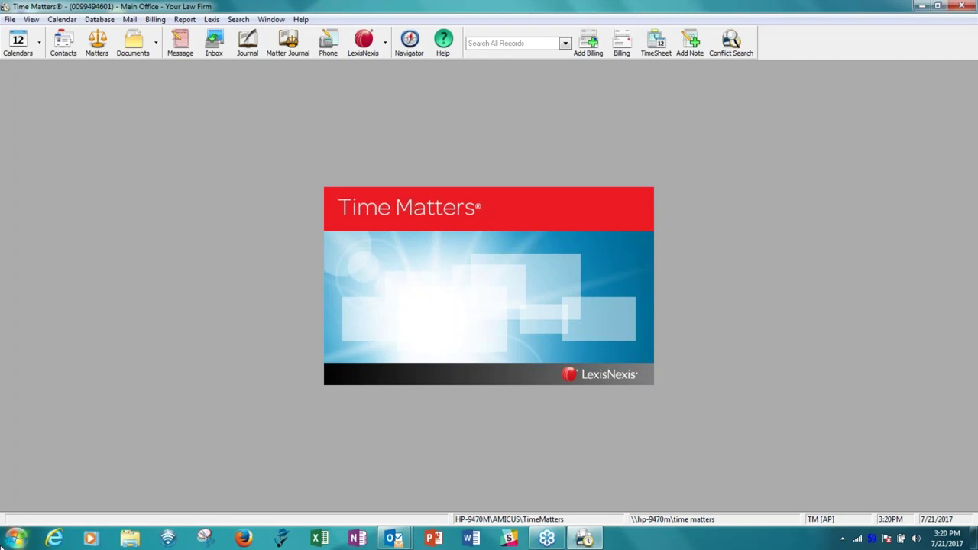
- Look at the Daily calendar in the Main Office database and exit Time Matters
left_click(18, 40)
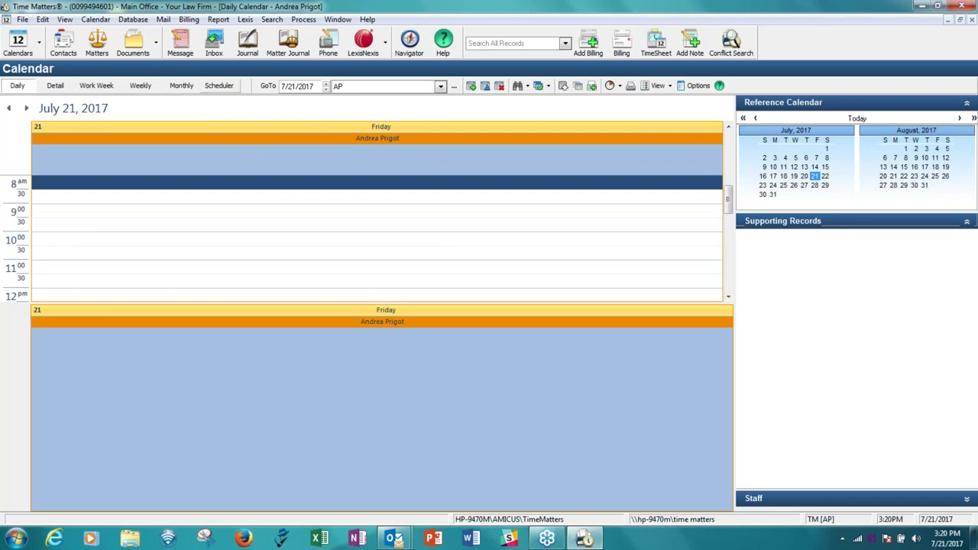
left_click(968, 7)
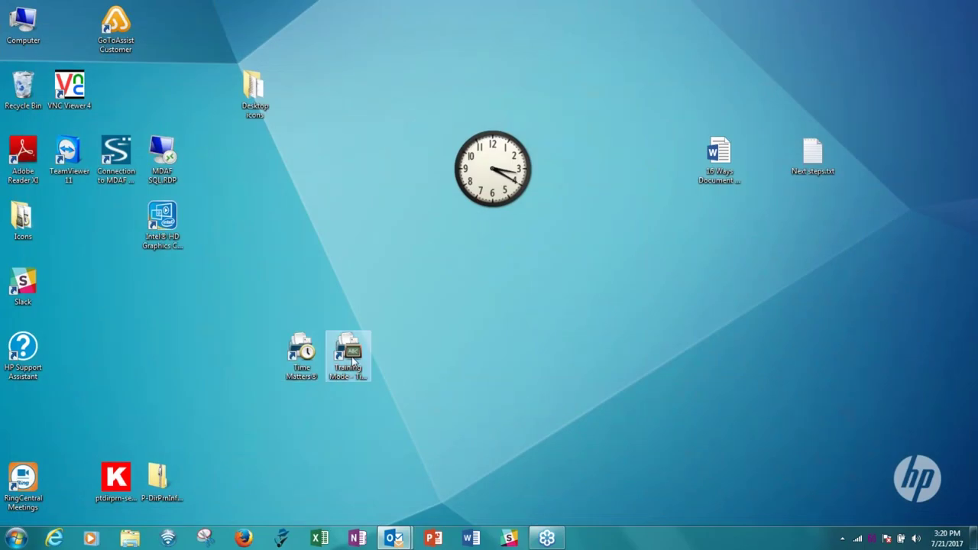
- Start the Training Mode copy of Time Matters, dismiss the login tip, and show the RSB calendar by month
left_click(352, 359)
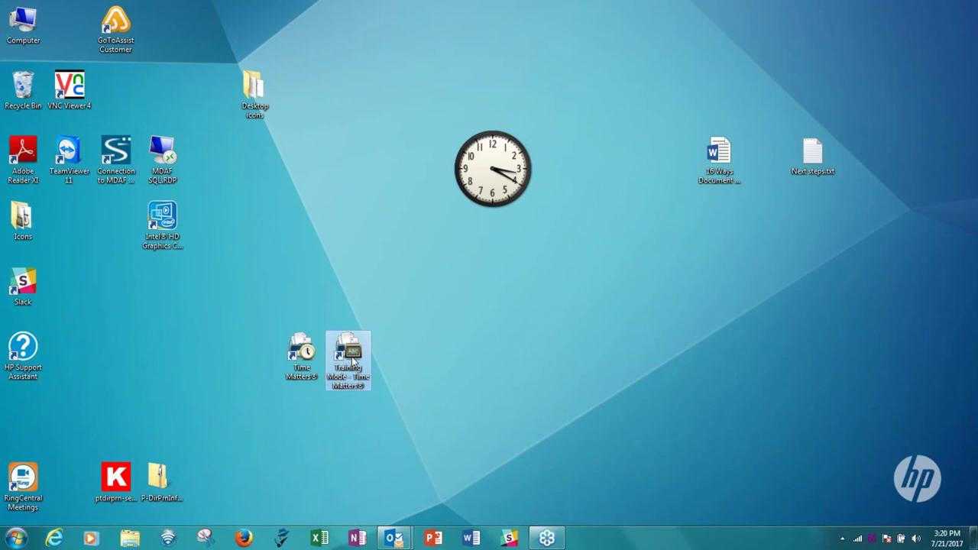
double_click(353, 359)
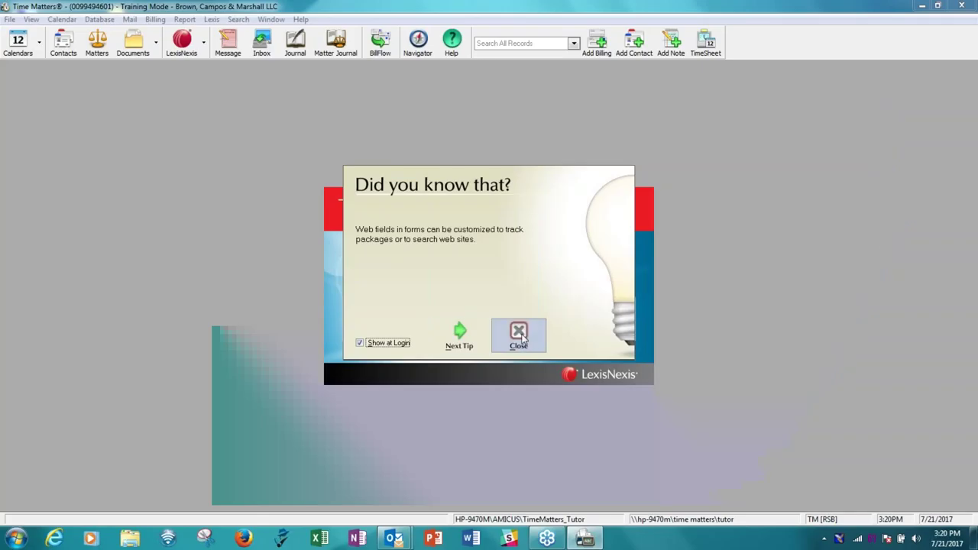
left_click(521, 336)
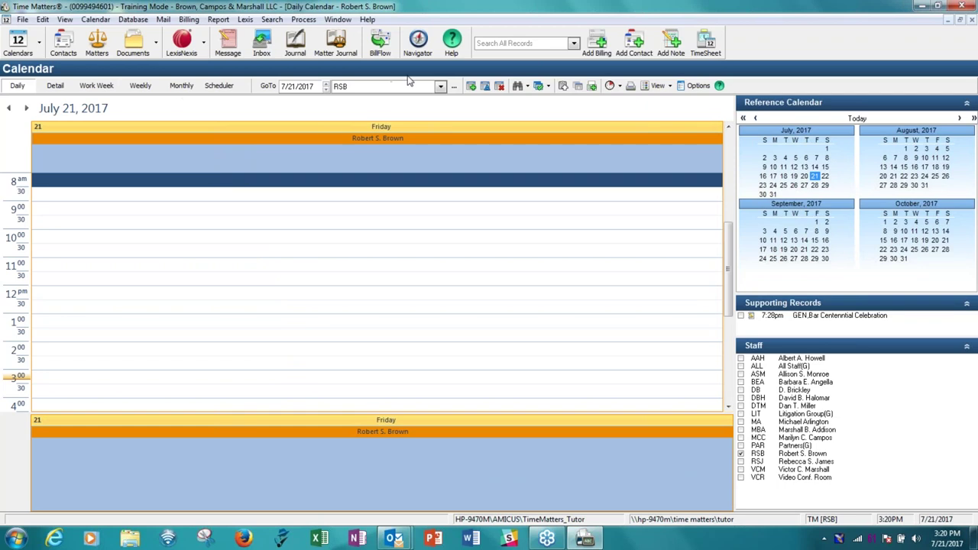
left_click(184, 88)
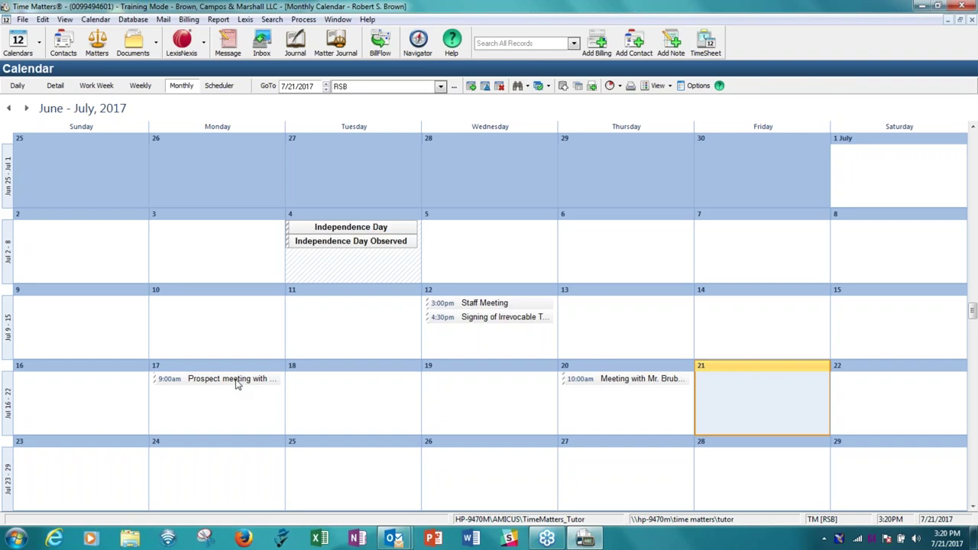
- Open the July 12 Staff Meeting event, try its Billable option on and off, and close the form
left_click(489, 305)
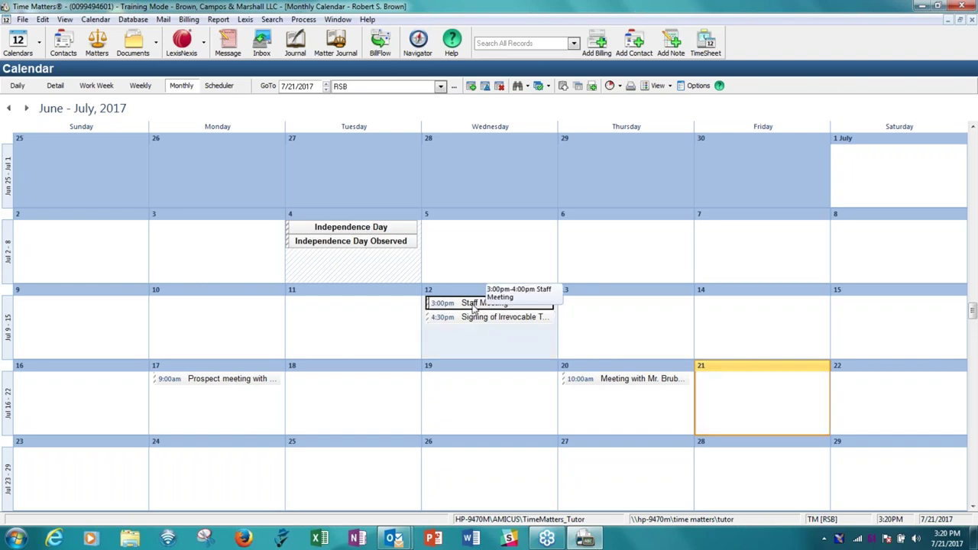
double_click(474, 306)
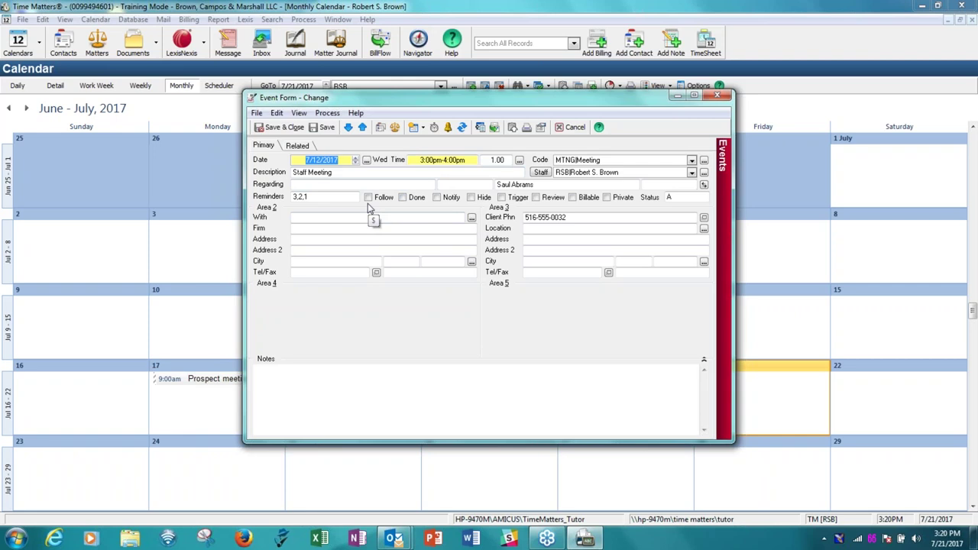
left_click(573, 198)
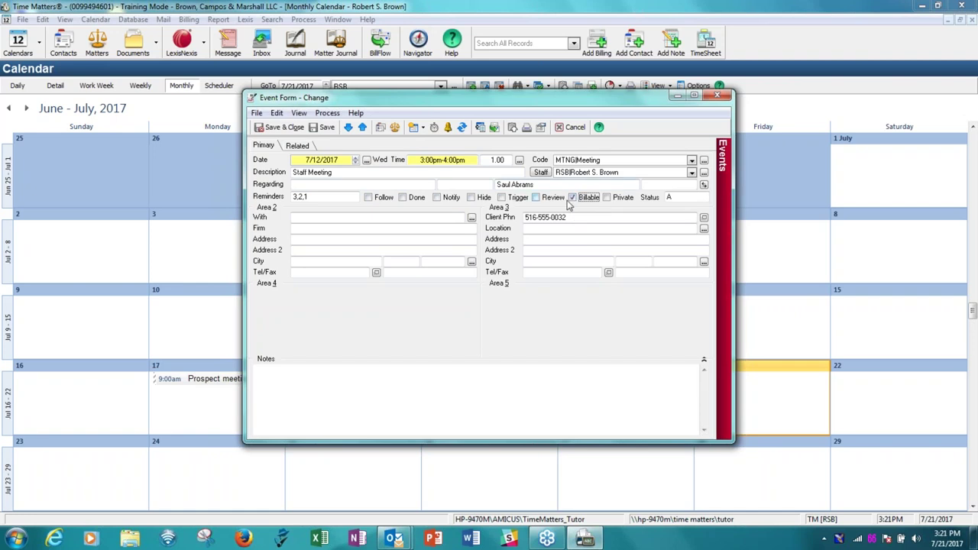
left_click(574, 198)
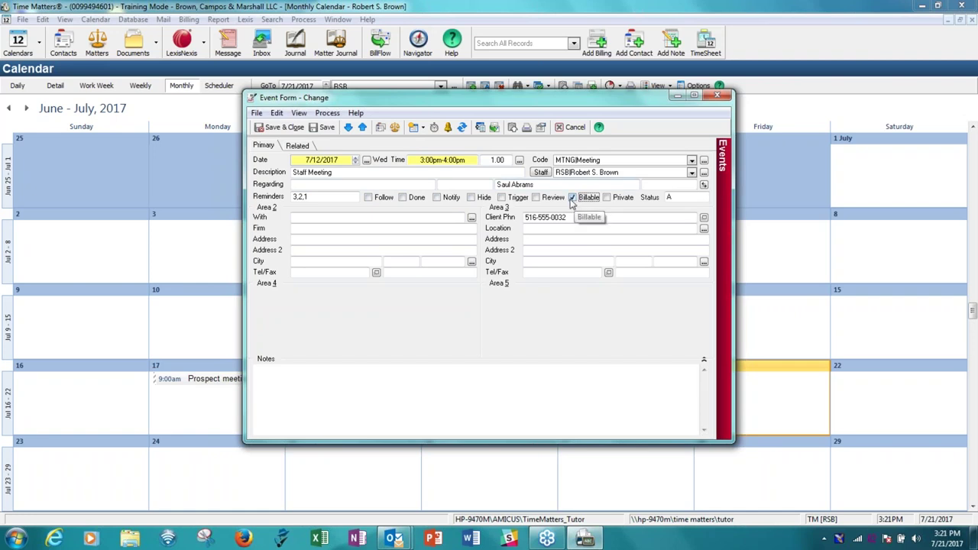
left_click(727, 97)
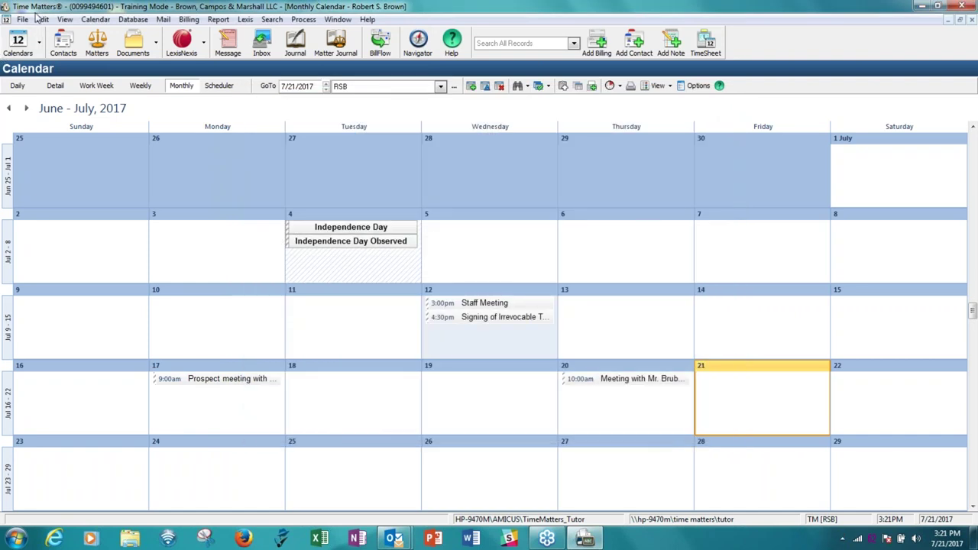
- Close the monthly calendar and the Navigator window to leave an empty workspace
left_click(23, 20)
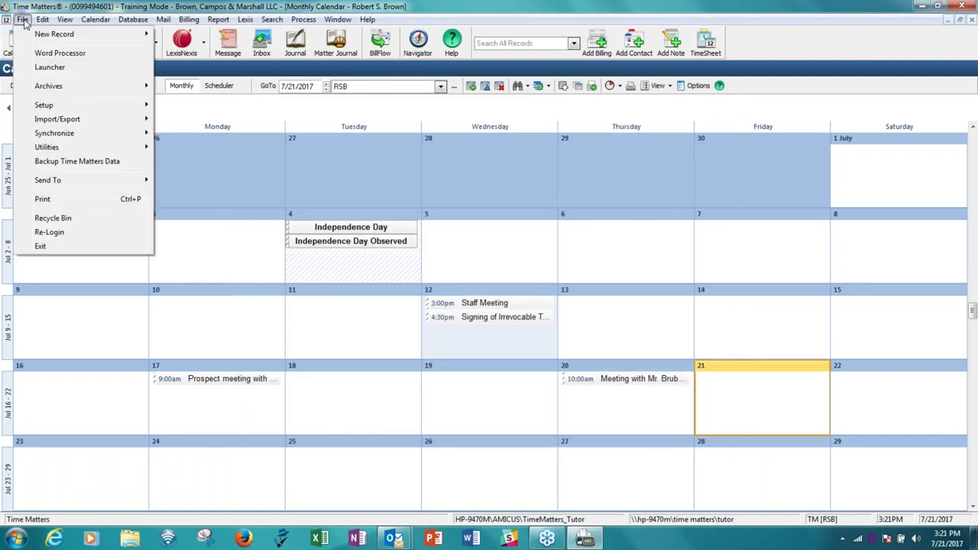
left_click(967, 25)
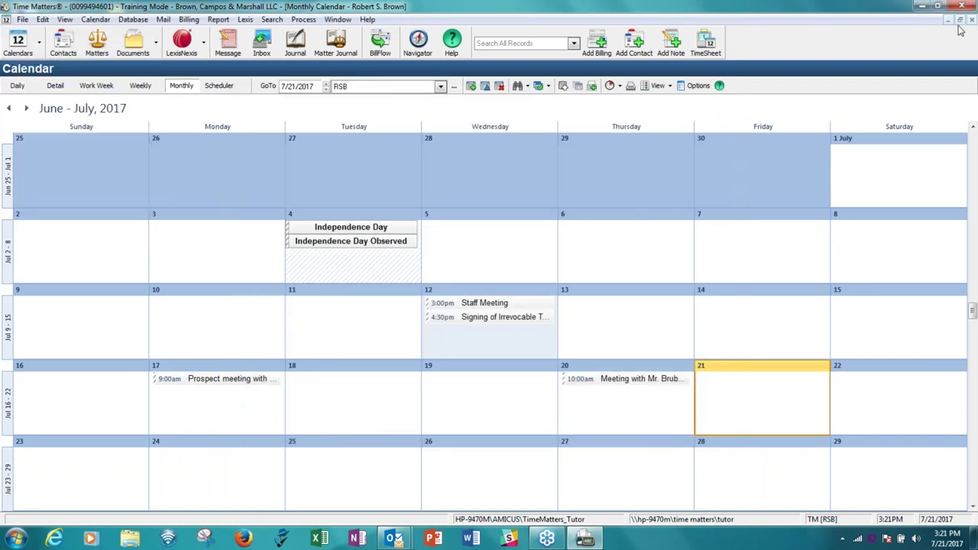
left_click(971, 20)
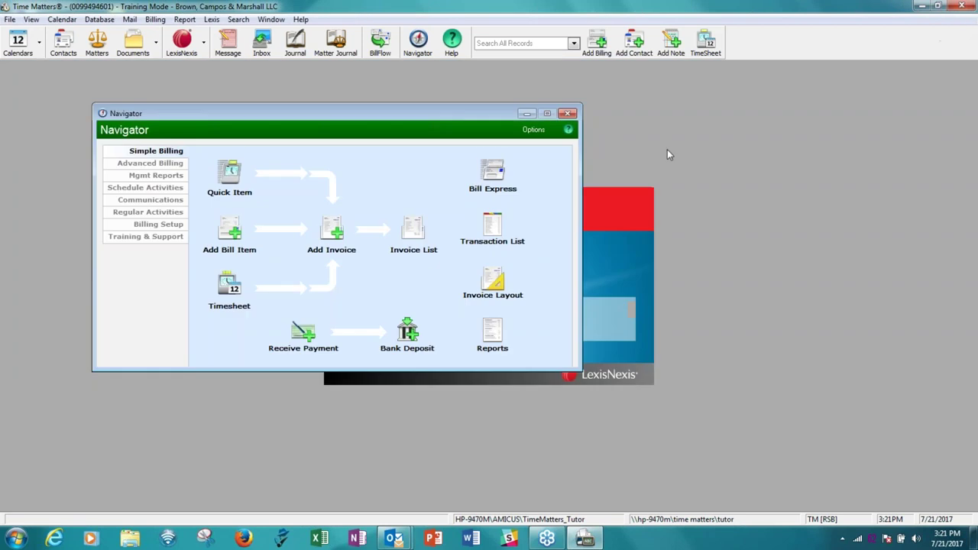
left_click(568, 114)
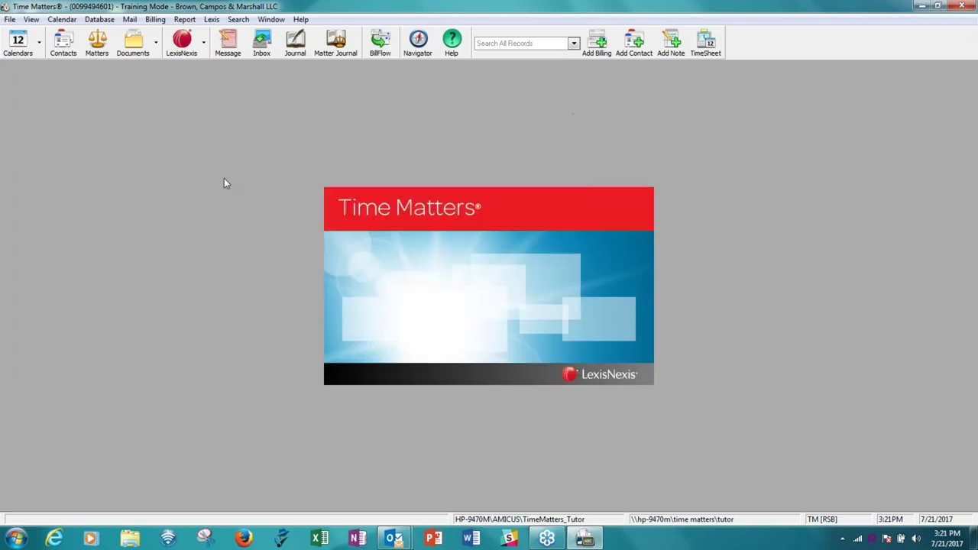
- Examine the Billable option on the first matter in the Matters list, save and close the form, and close the list
left_click(96, 45)
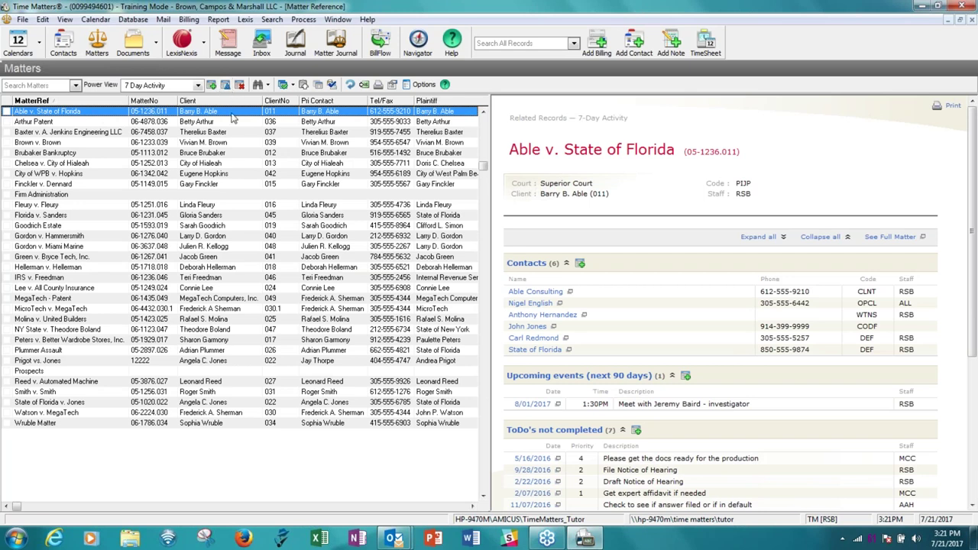
double_click(233, 117)
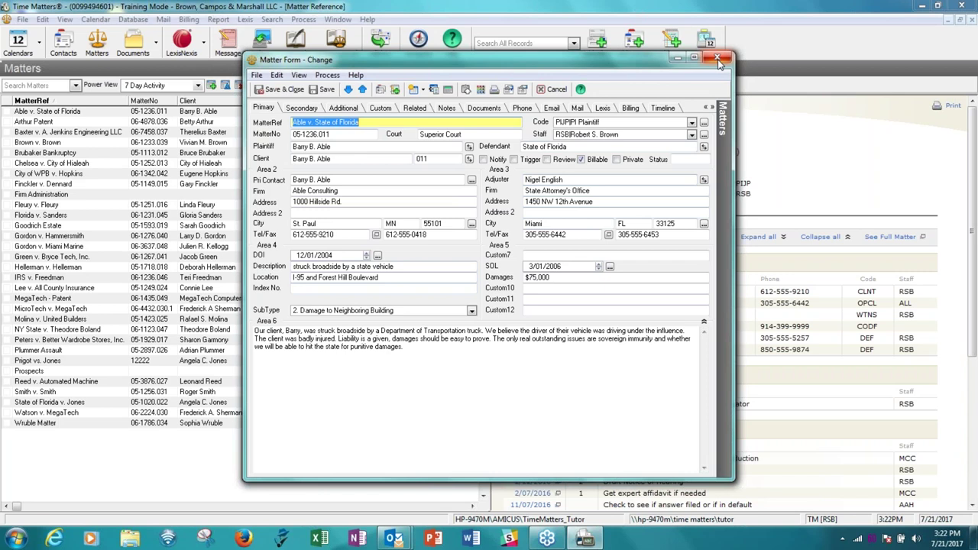
left_click(285, 92)
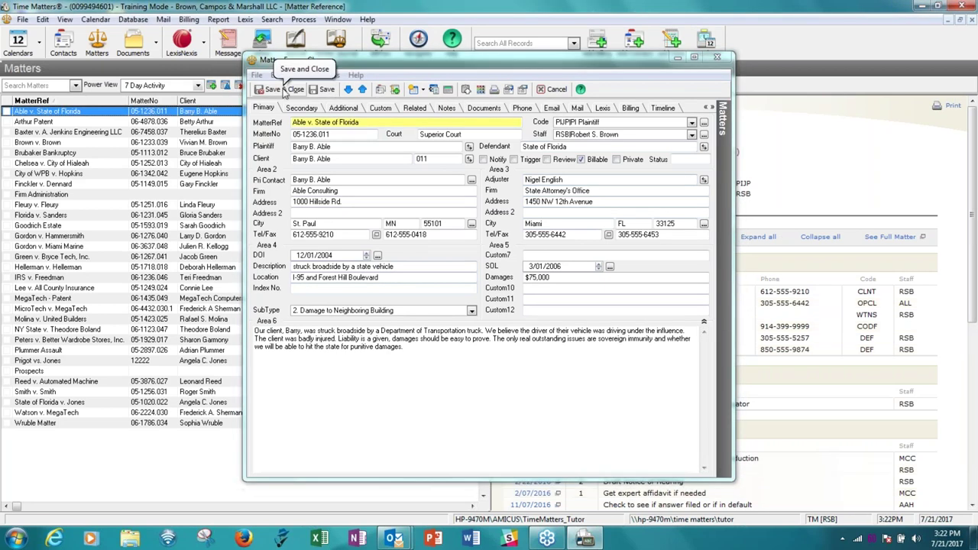
left_click(285, 90)
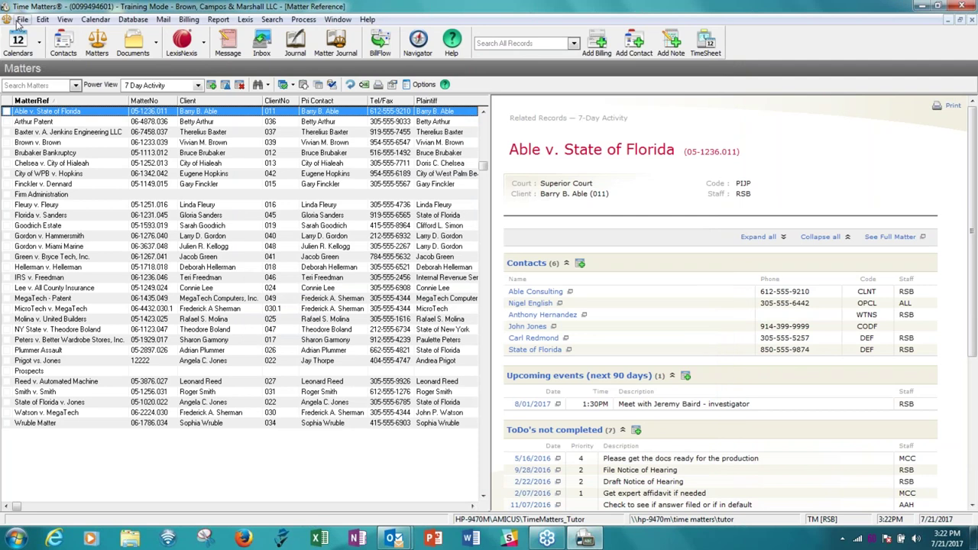
left_click(971, 21)
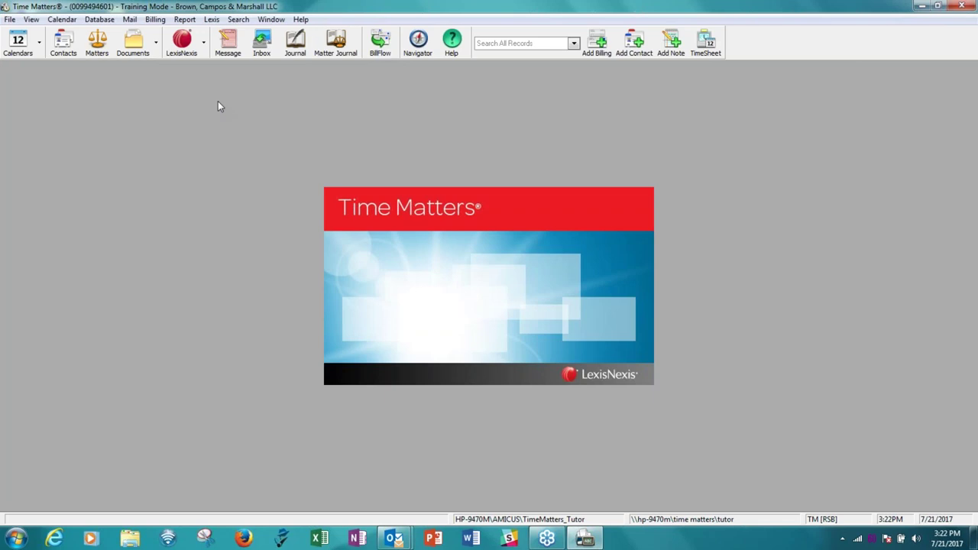
- Open the default Event form style for editing from the form style templates
left_click(10, 20)
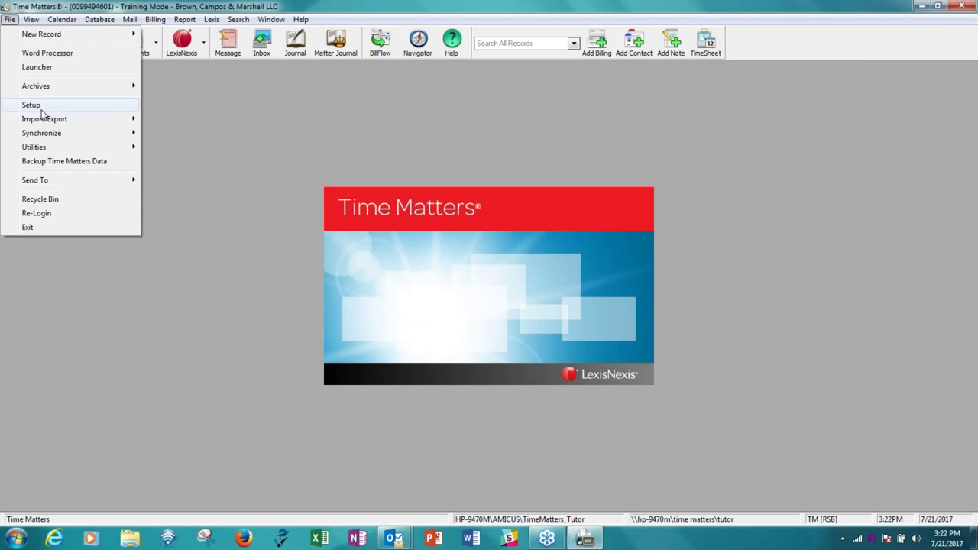
mouse_move(41, 109)
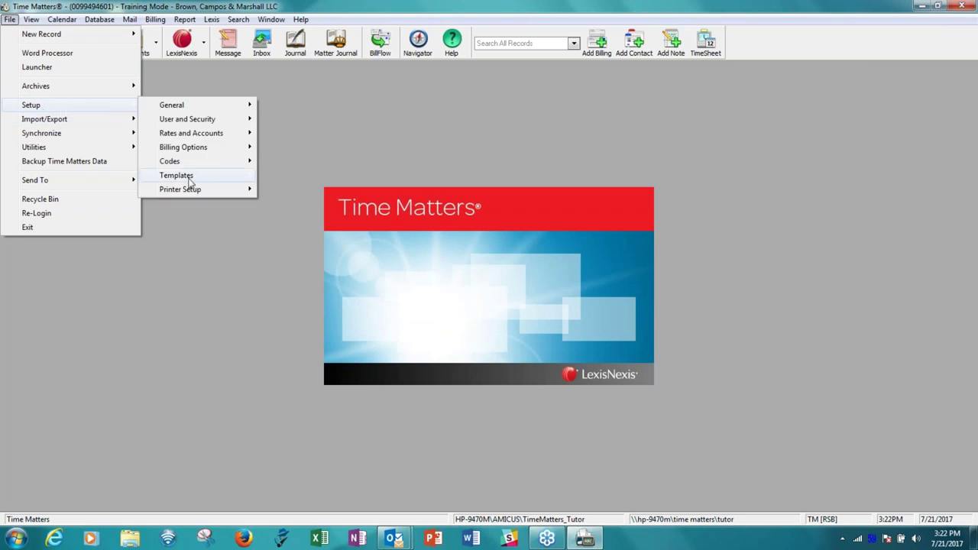
mouse_move(189, 178)
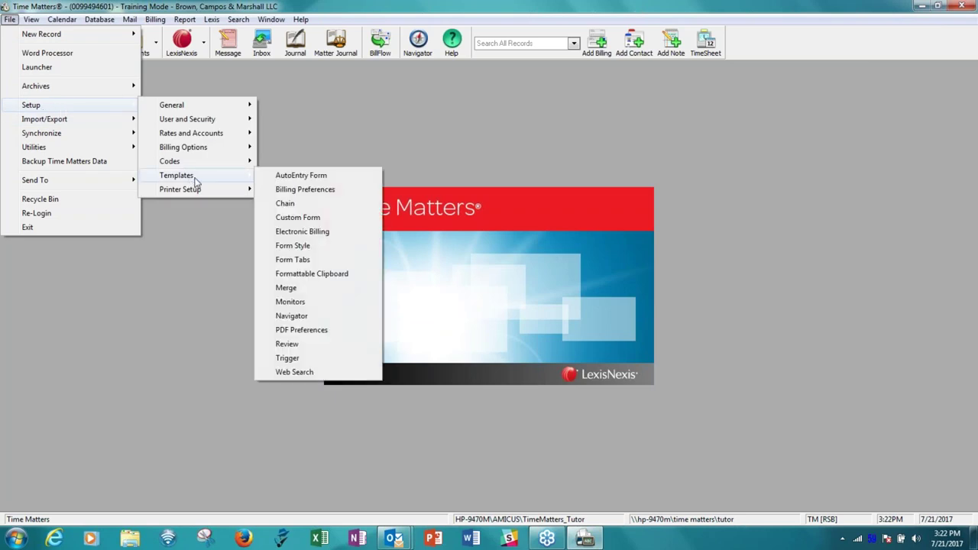
left_click(298, 246)
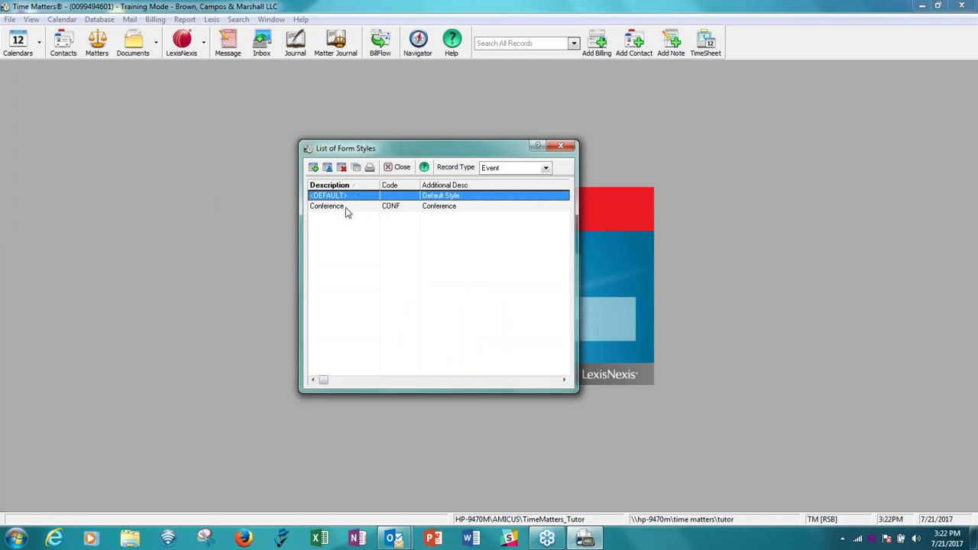
left_click(345, 209)
left_click(353, 199)
left_click(327, 168)
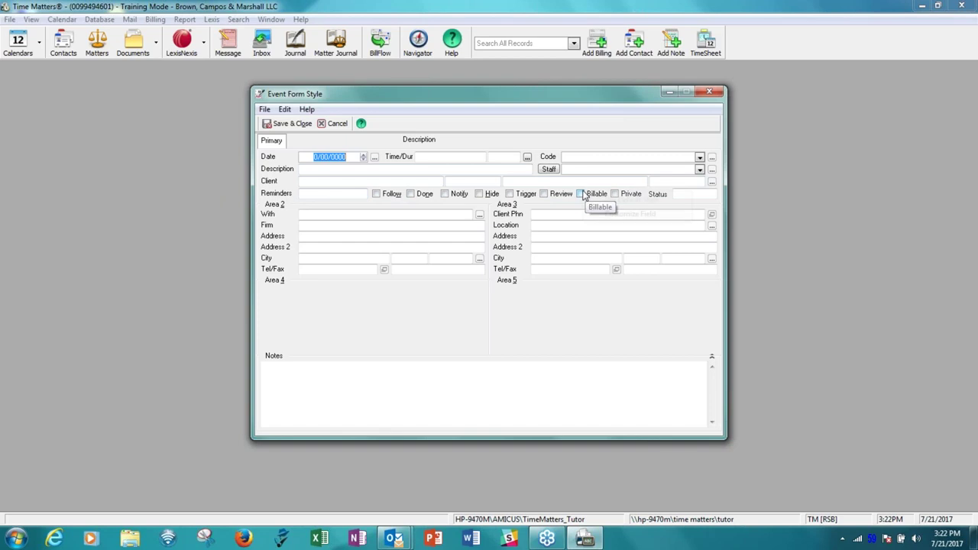
- Customize the Event style's Billable field to be automatically checked on add, and save the form style
right_click(586, 196)
left_click(604, 214)
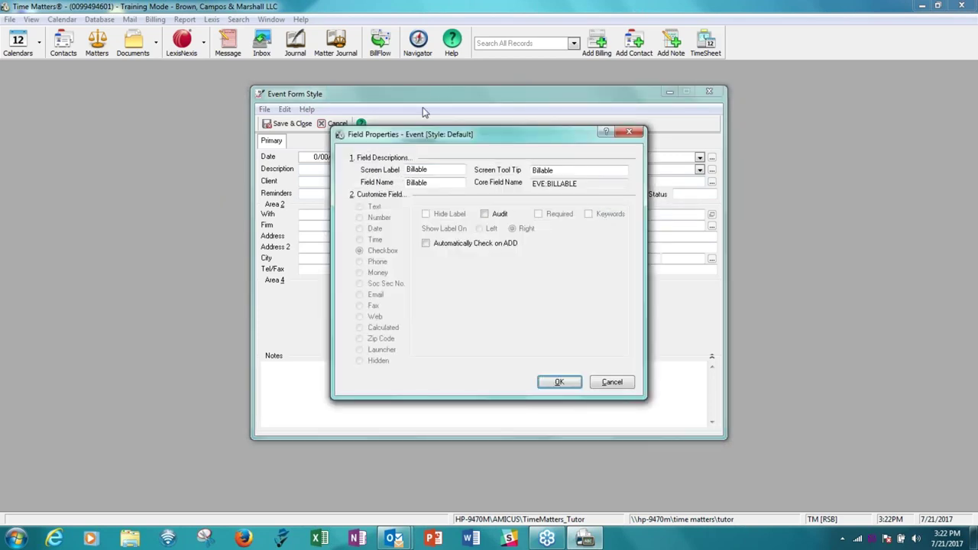
left_click(428, 245)
left_click(555, 385)
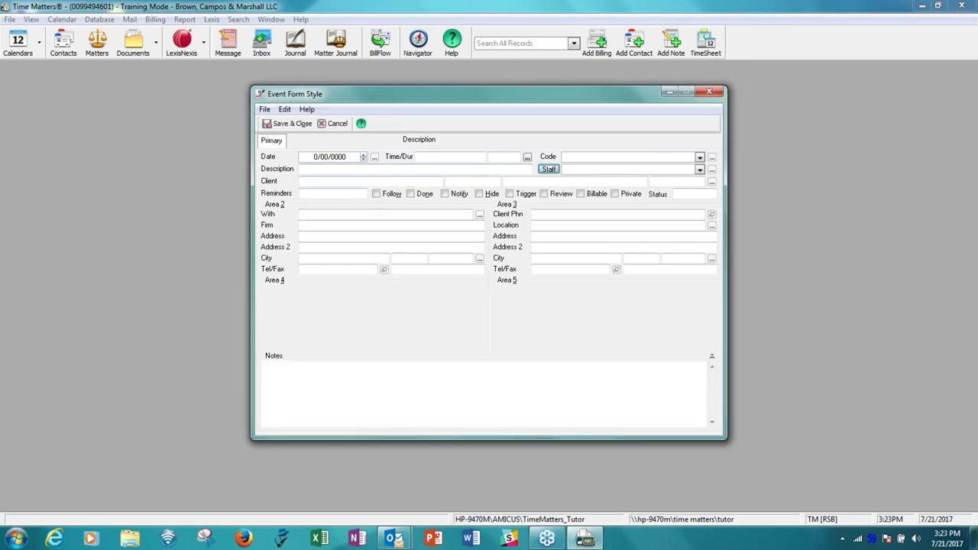
left_click(287, 124)
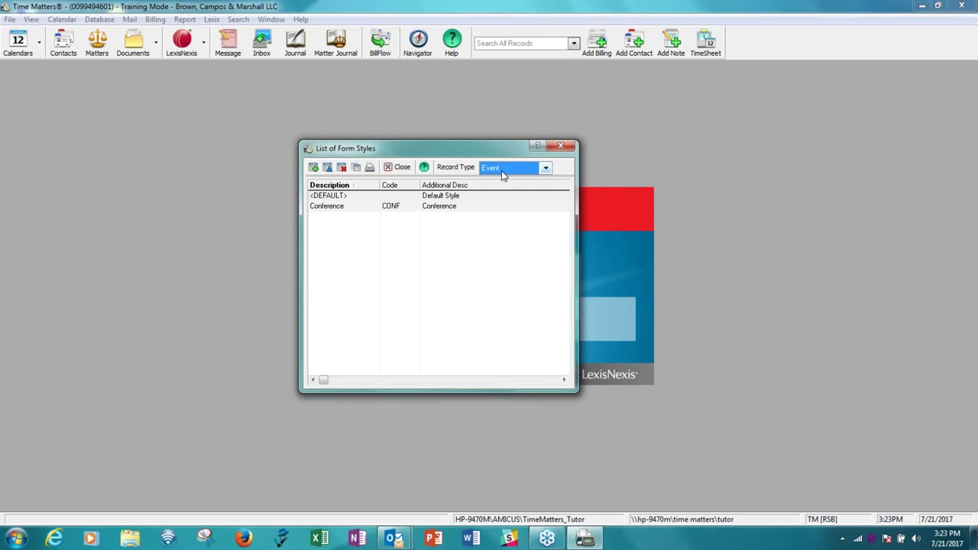
- Set the Billable field in the default ToDo form style to check automatically on add, save it, and close the form styles list
left_click(546, 168)
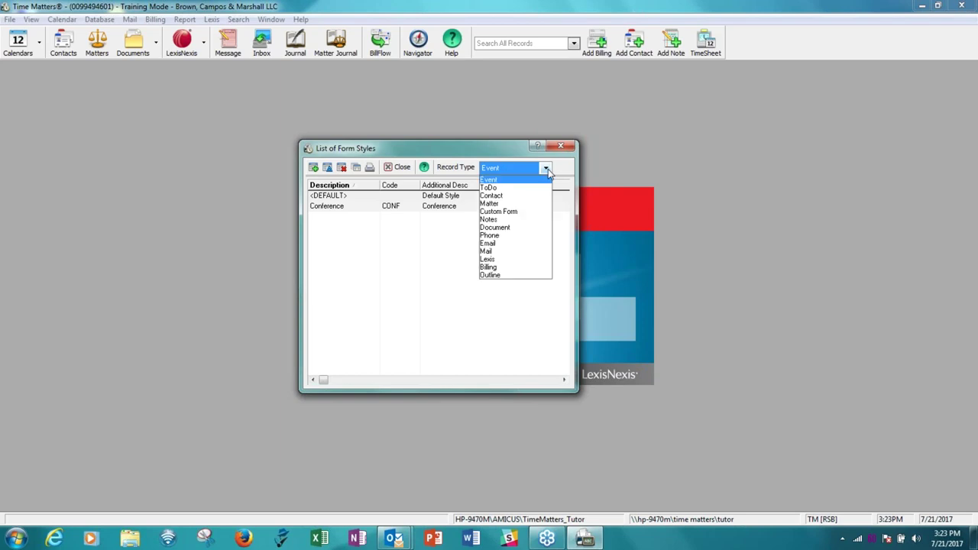
left_click(502, 188)
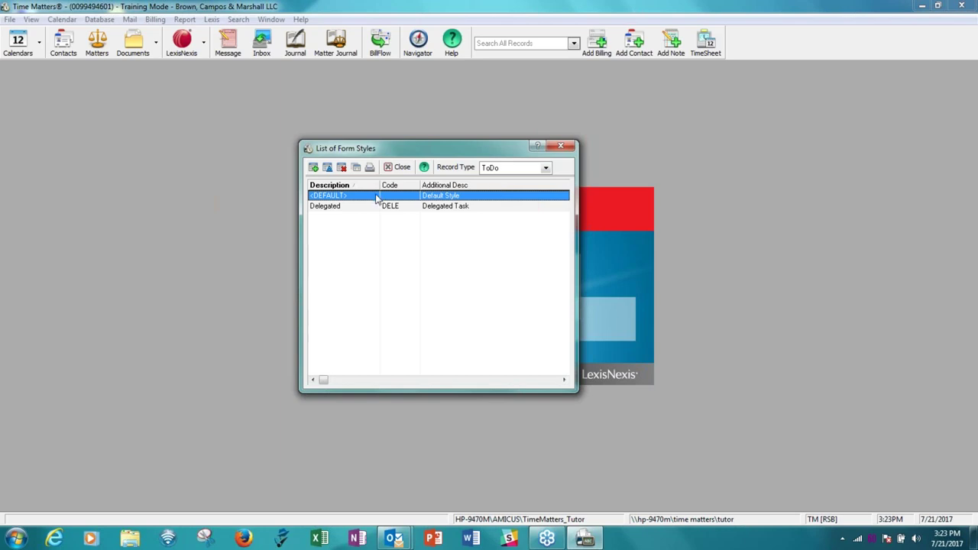
left_click(329, 168)
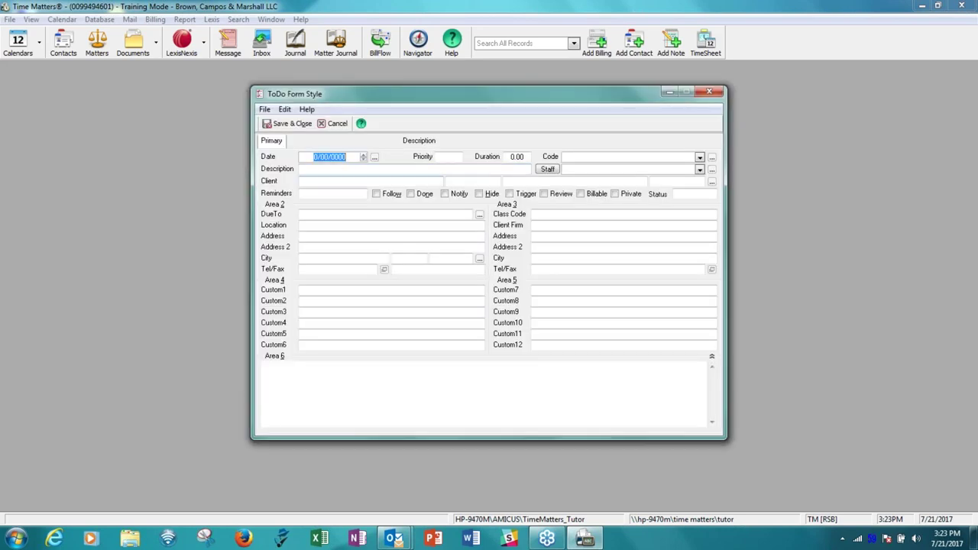
right_click(582, 197)
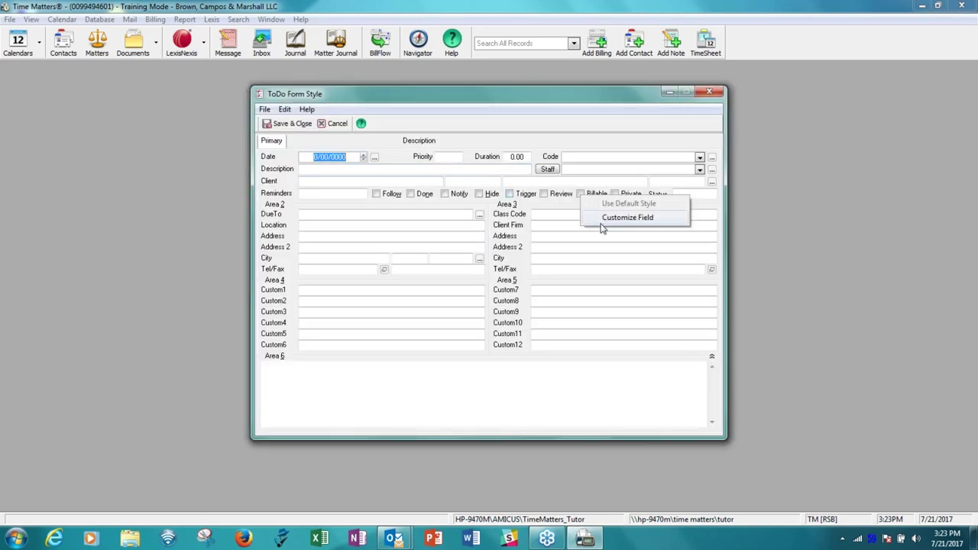
left_click(601, 221)
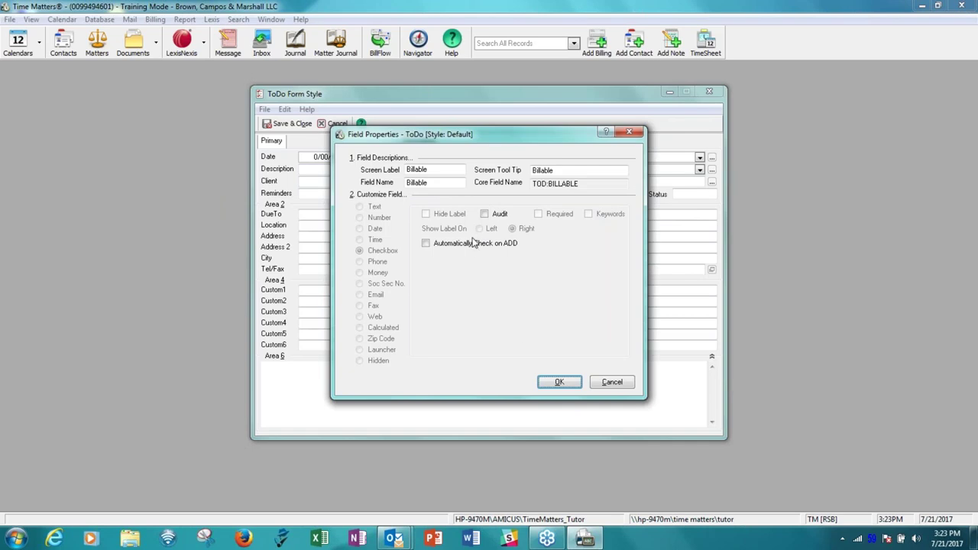
left_click(475, 244)
left_click(559, 383)
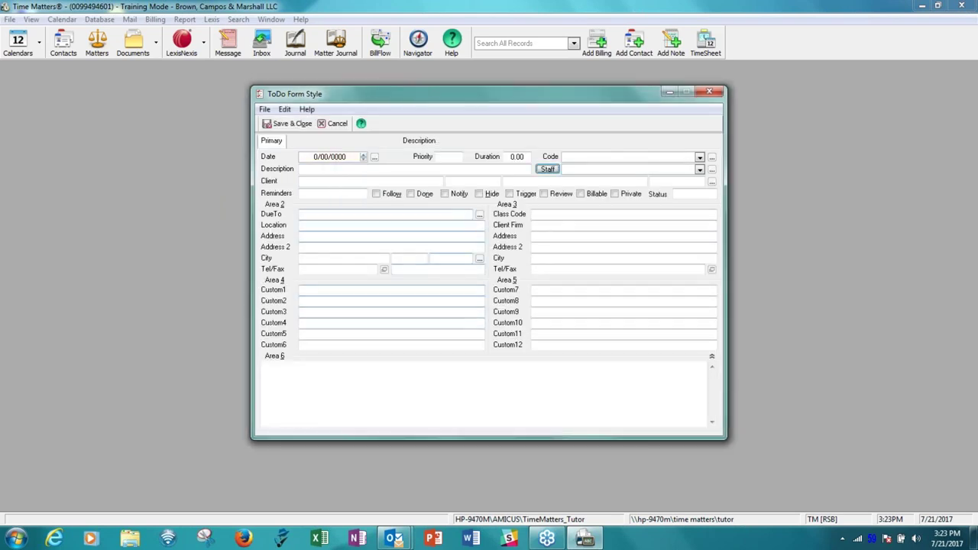
left_click(293, 124)
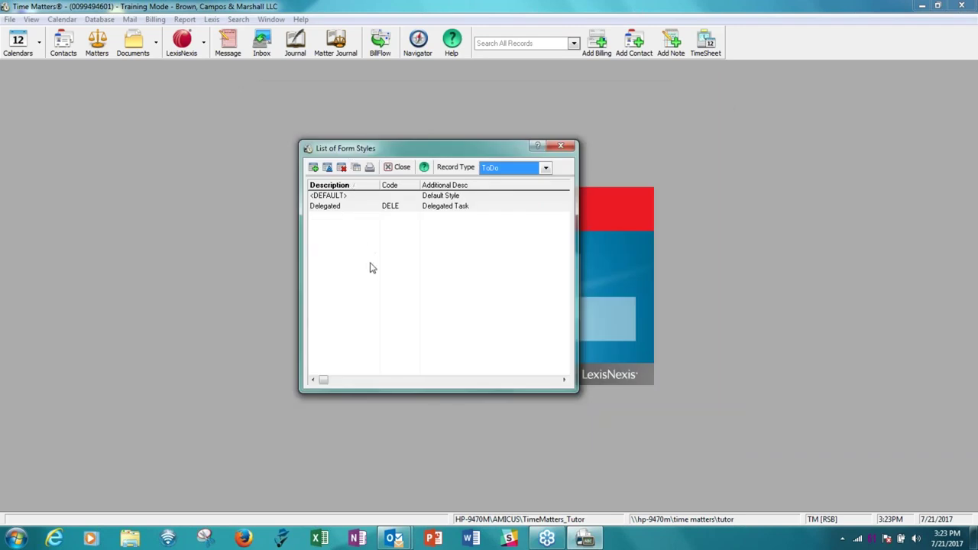
left_click(561, 146)
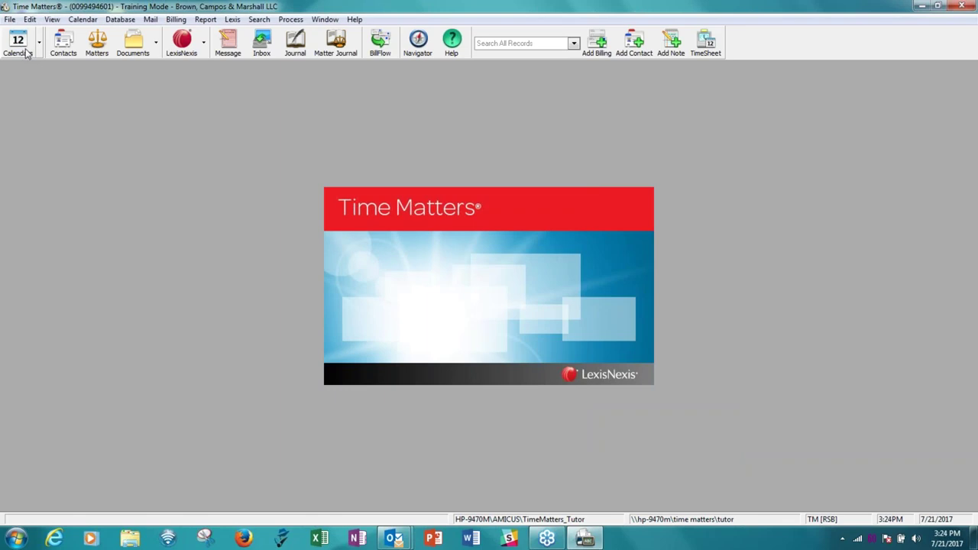
- Open a new Event form at 9:30 am on the daily calendar, check its Billable default, and discard the form without saving
left_click(17, 41)
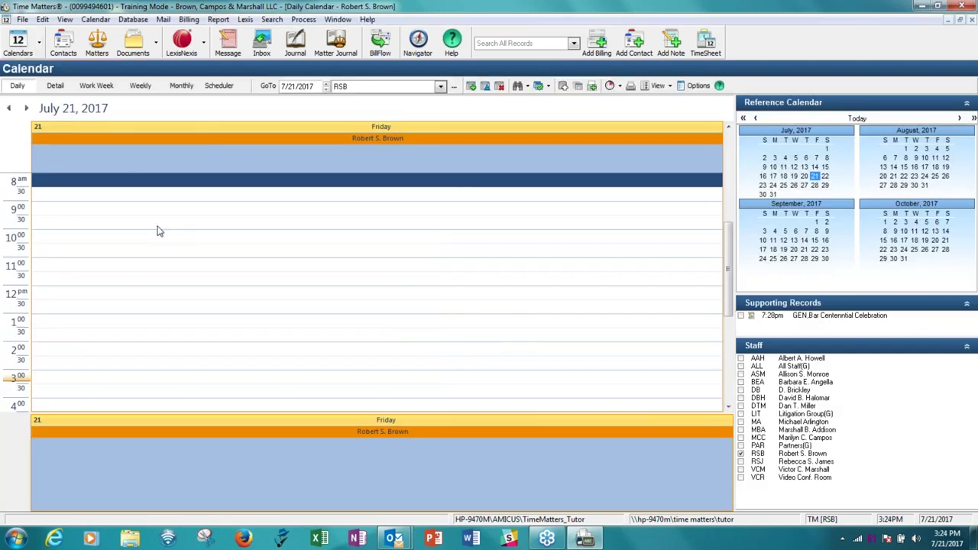
left_click(142, 225)
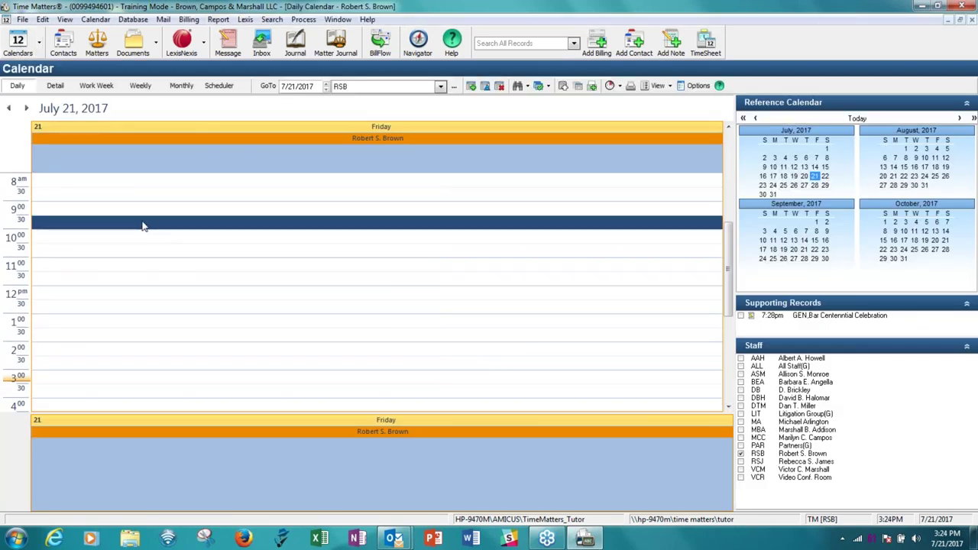
double_click(144, 224)
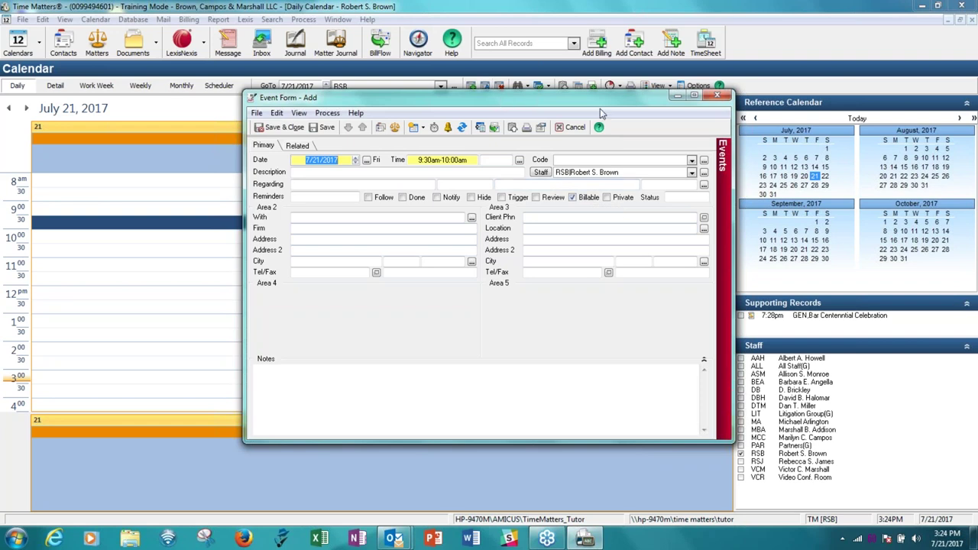
left_click(722, 100)
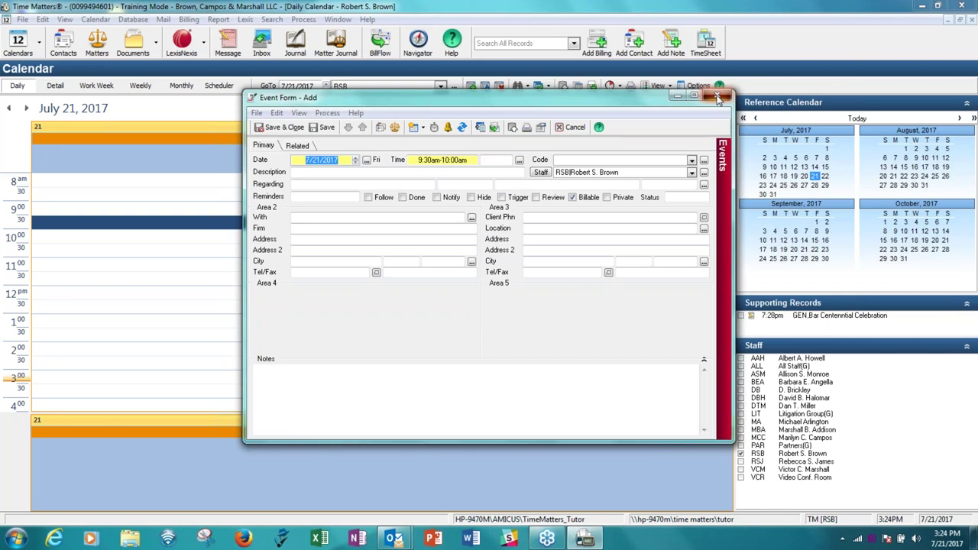
left_click(717, 97)
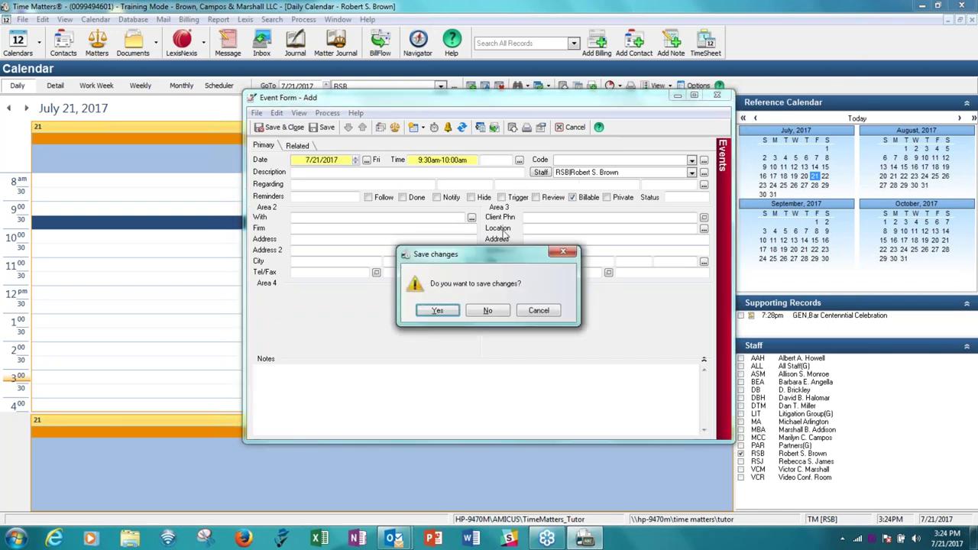
left_click(480, 315)
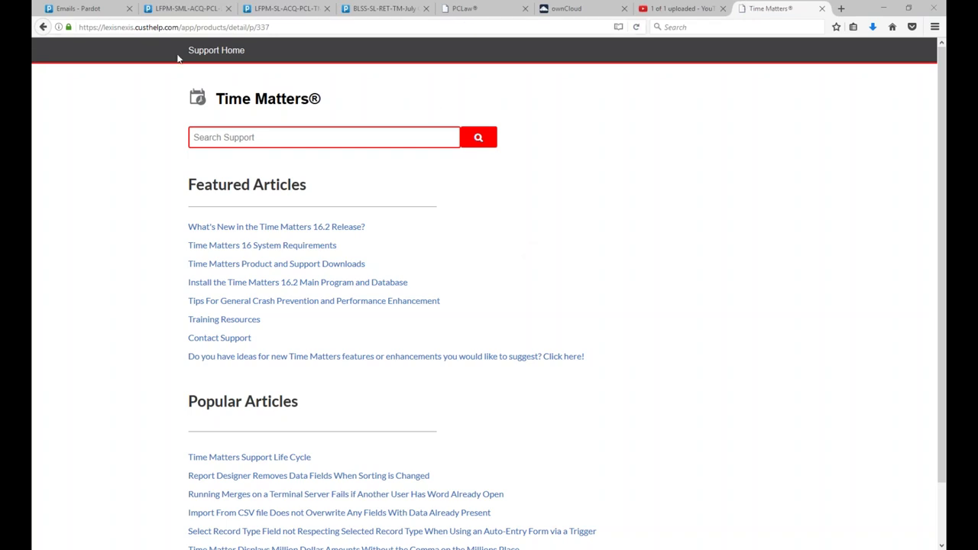
- Switch to the web browser, go to timematters.com, and open the Time Matters customer support page
left_click(299, 27)
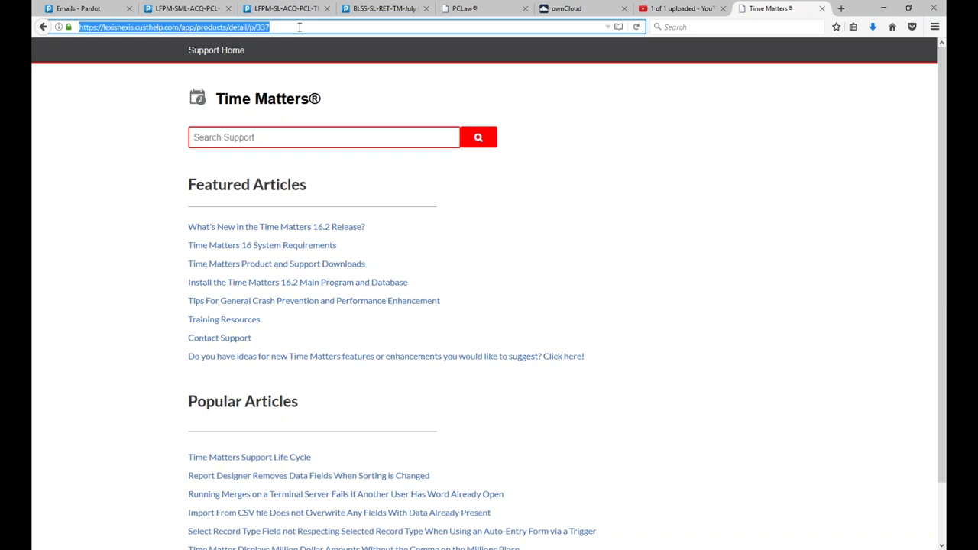
type("t")
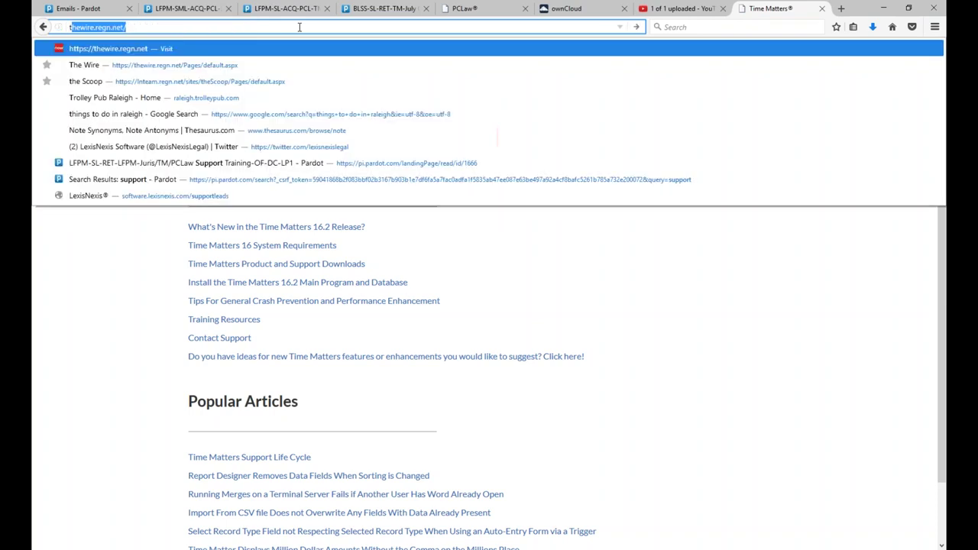
type("imematters.com")
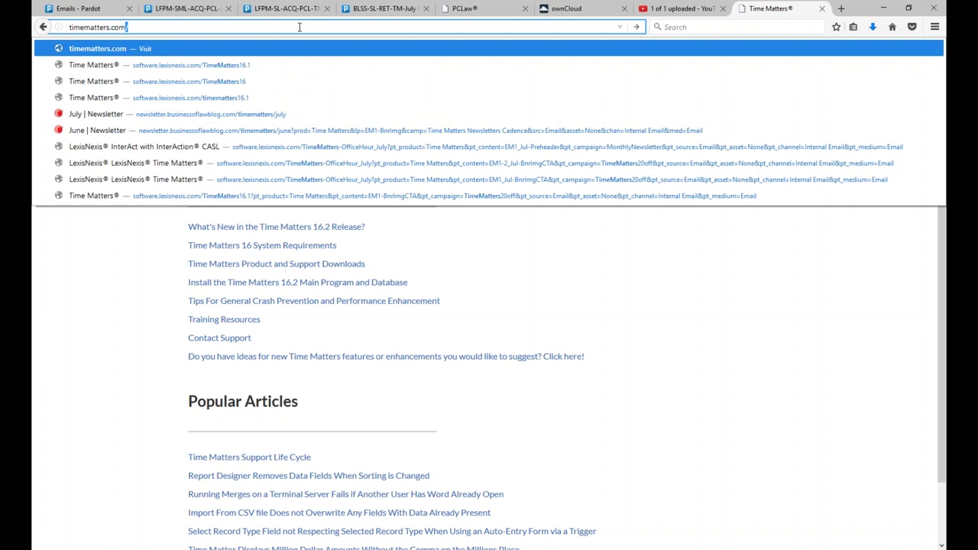
key("Return")
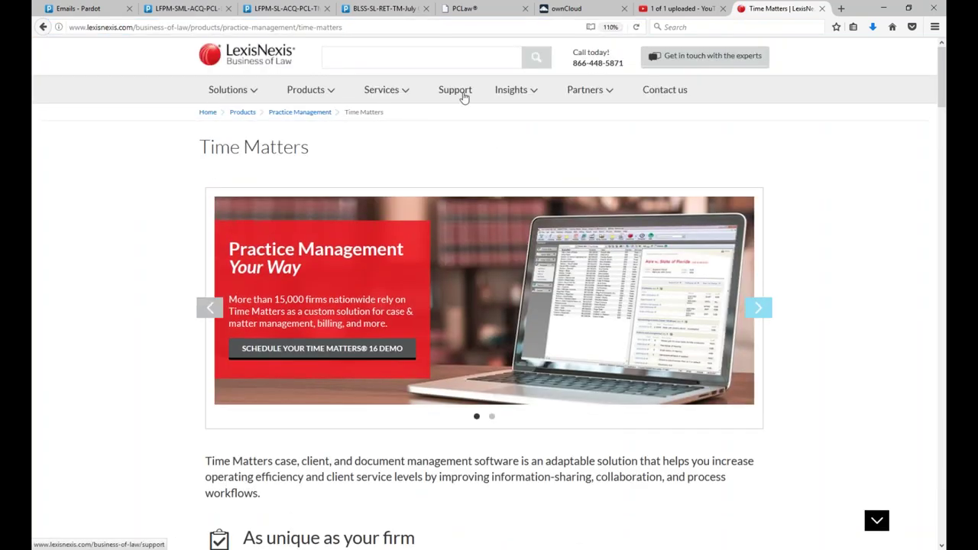
left_click(462, 98)
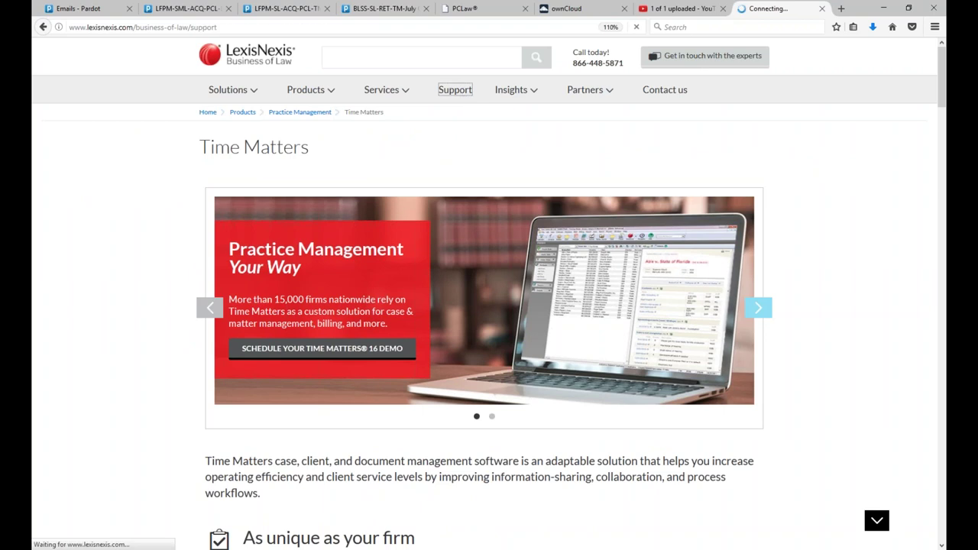
scroll(492, 257, "down", 3)
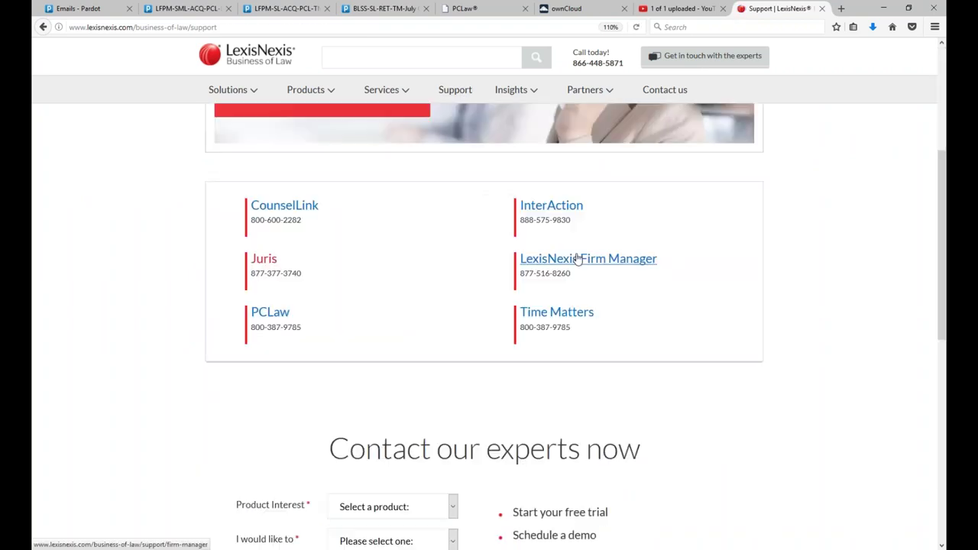
left_click(554, 313)
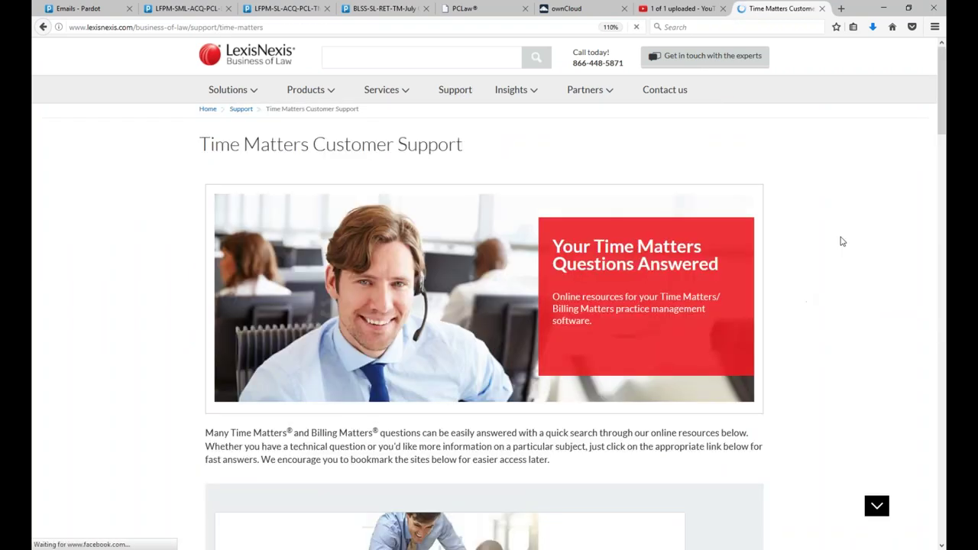
- Look over the Time Matters online support resources and open the Technical Support Center
scroll(844, 238, "down", 3)
scroll(844, 239, "down", 3)
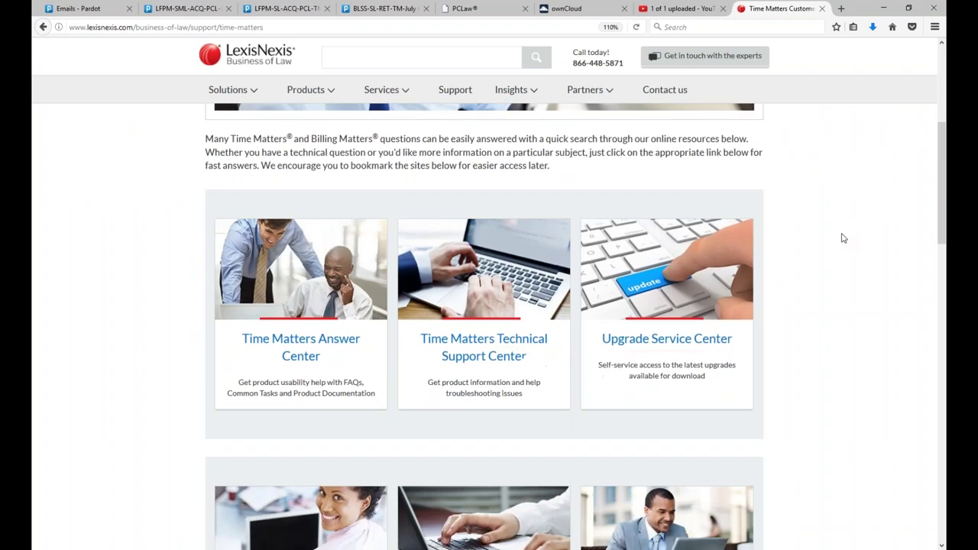
scroll(844, 239, "up", 2)
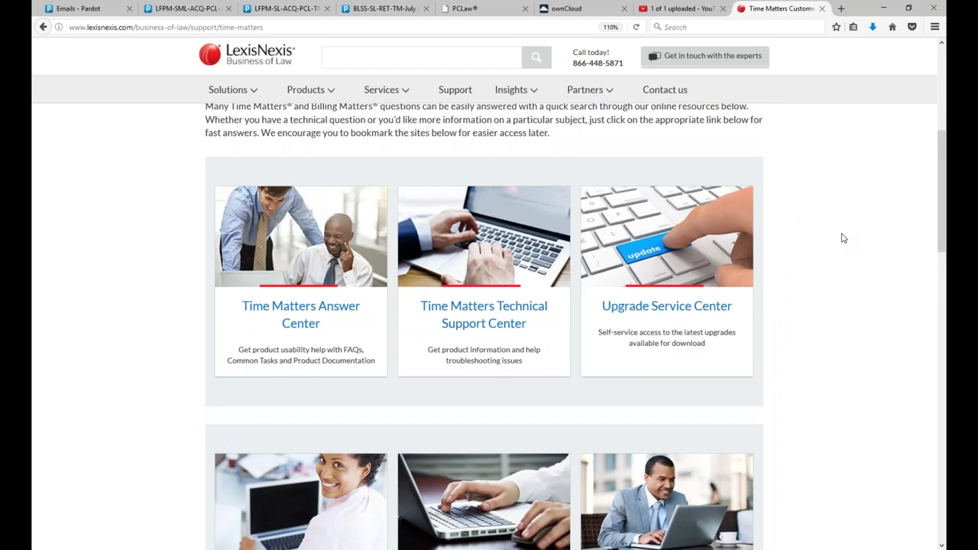
mouse_move(489, 268)
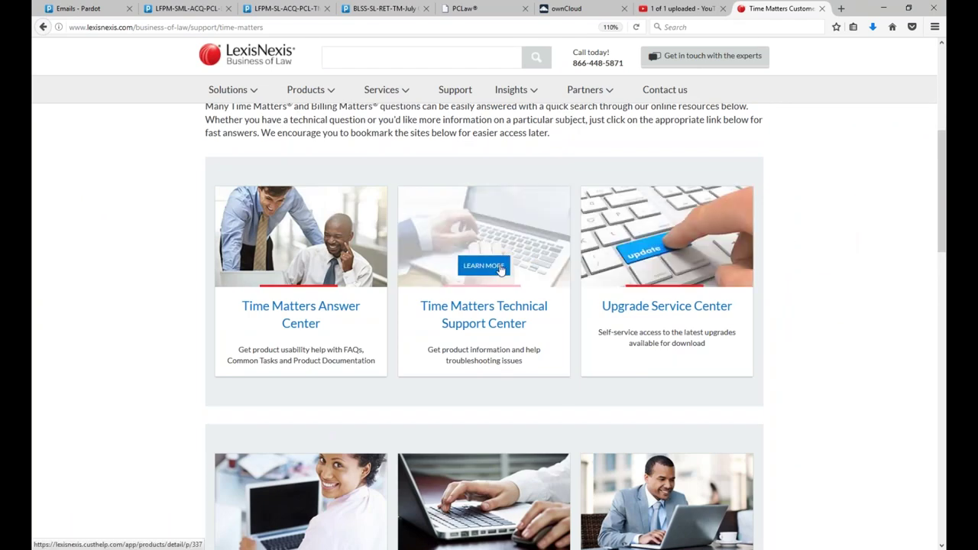
left_click(498, 267)
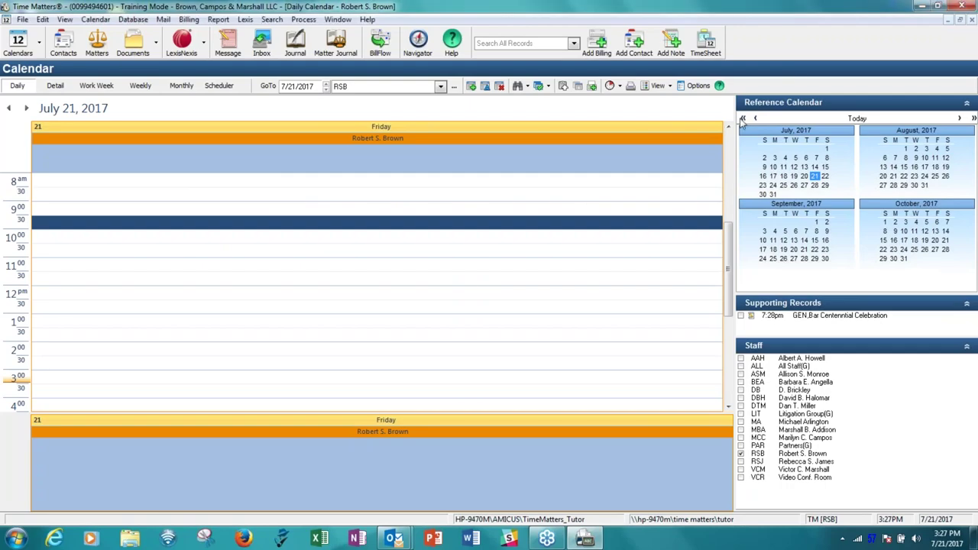
- Switch back to Time Matters, reopen the daily calendar, and enable Show Colors for selected Staff in the general calendar display options
left_click(973, 22)
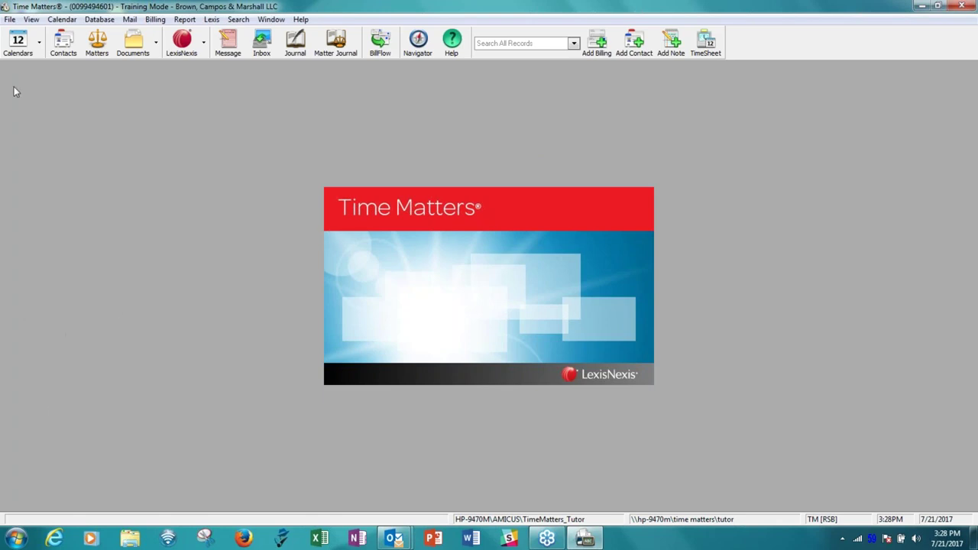
left_click(18, 46)
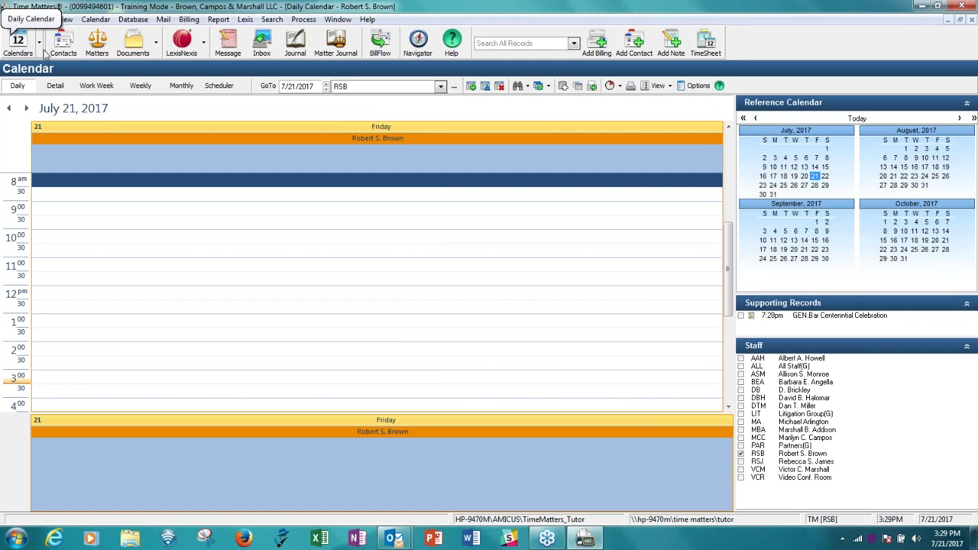
left_click(698, 88)
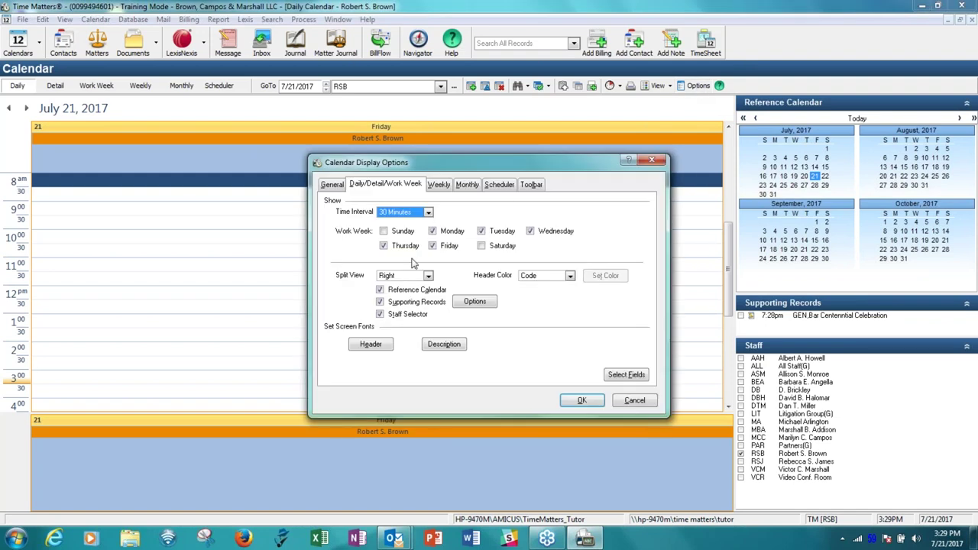
left_click(332, 186)
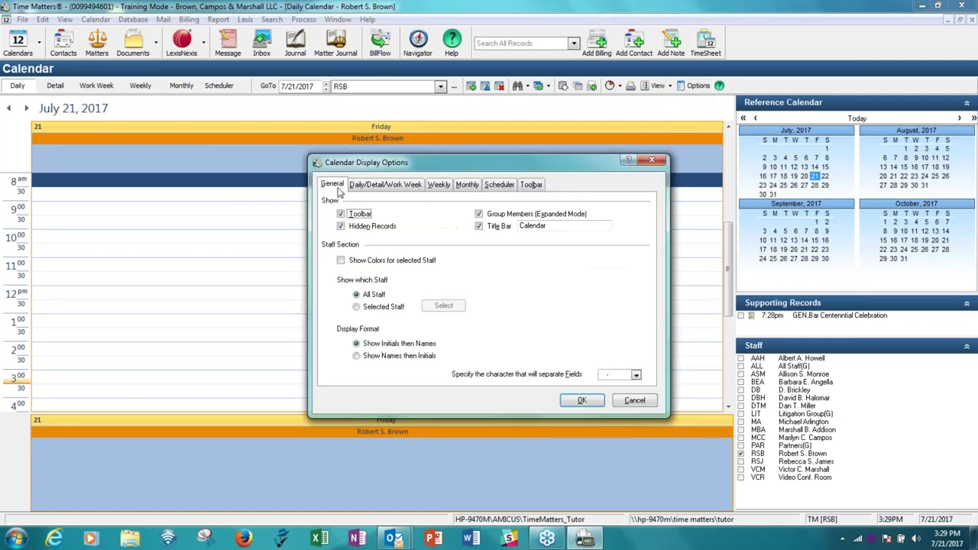
left_click(341, 262)
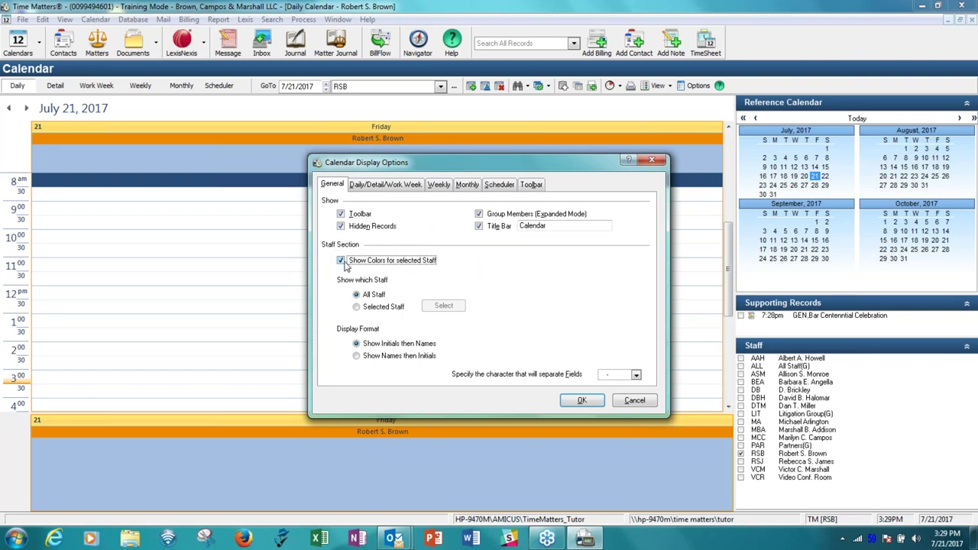
- Examine the selected-staff list and the field separator choices, leaving the staff display set to All Staff
left_click(358, 308)
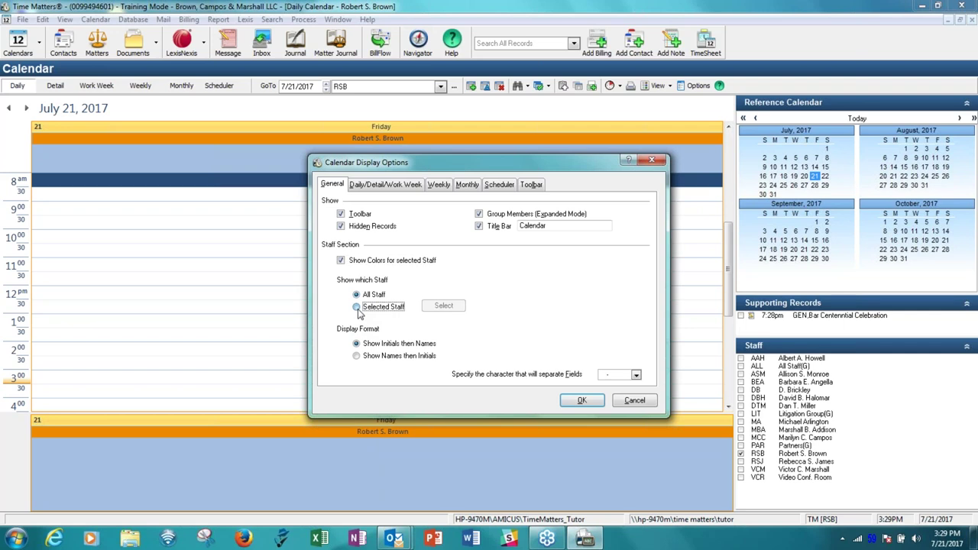
left_click(446, 306)
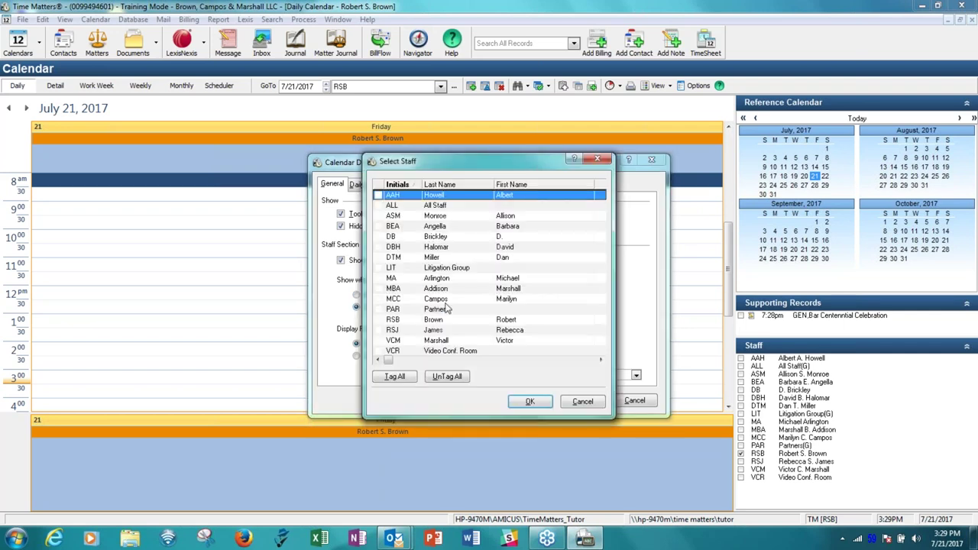
left_click(596, 403)
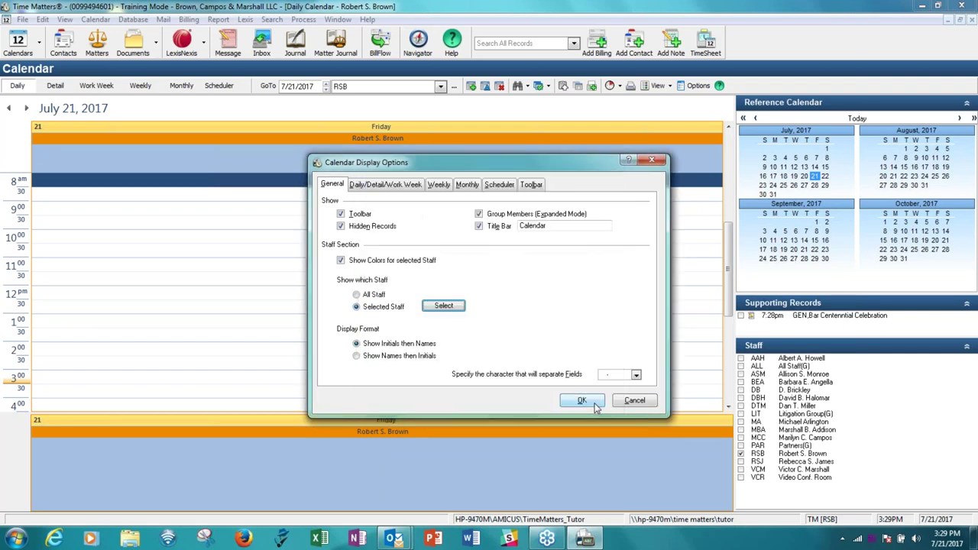
left_click(357, 295)
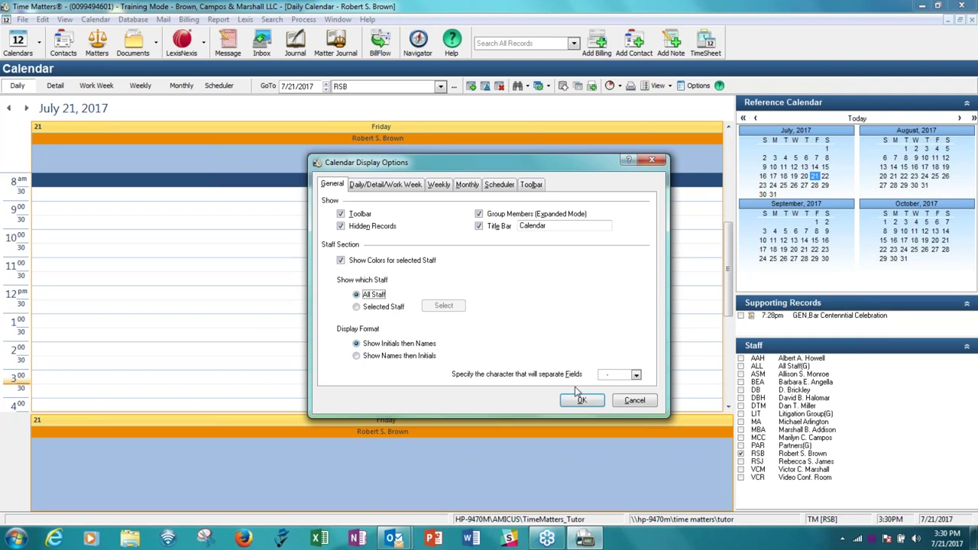
left_click(636, 375)
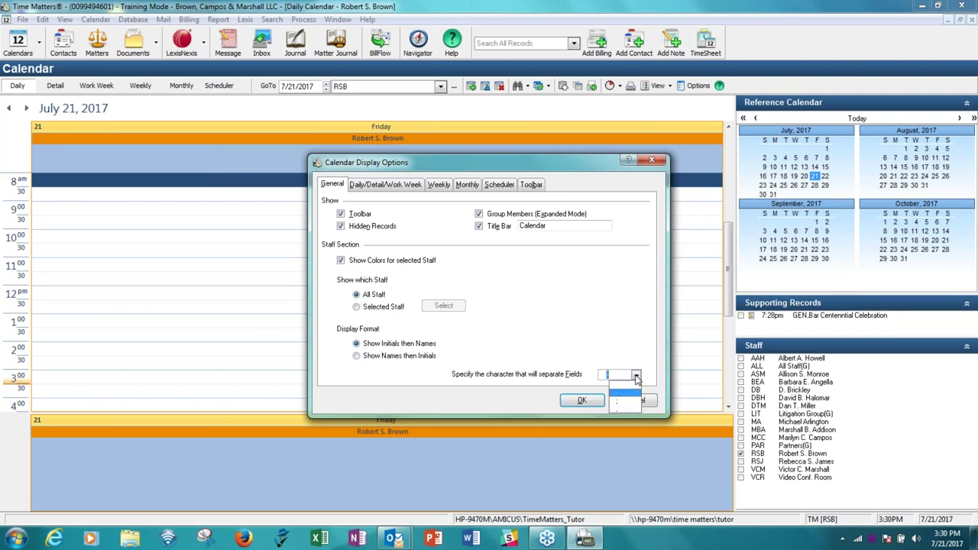
left_click(636, 376)
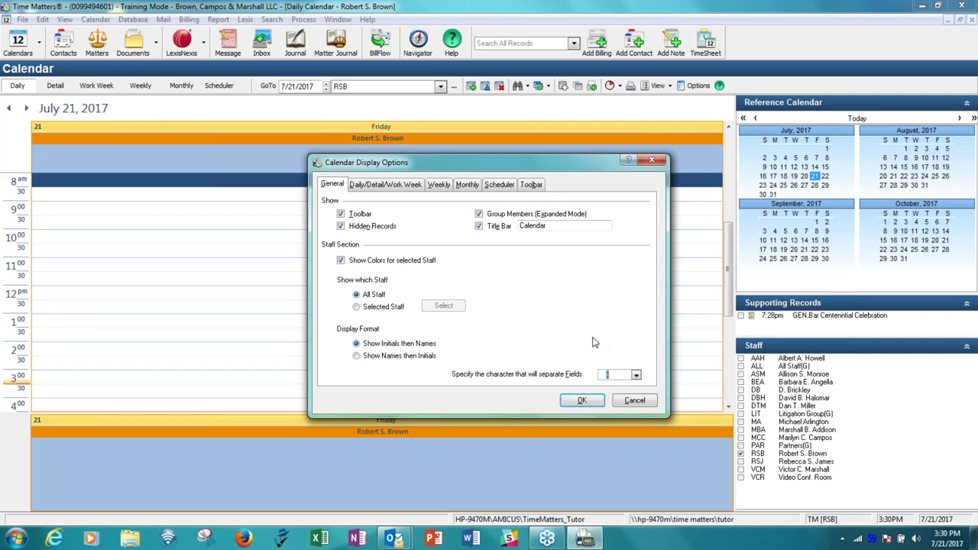
- Examine the time interval and header color choices for the daily, detail and work week calendars
left_click(384, 186)
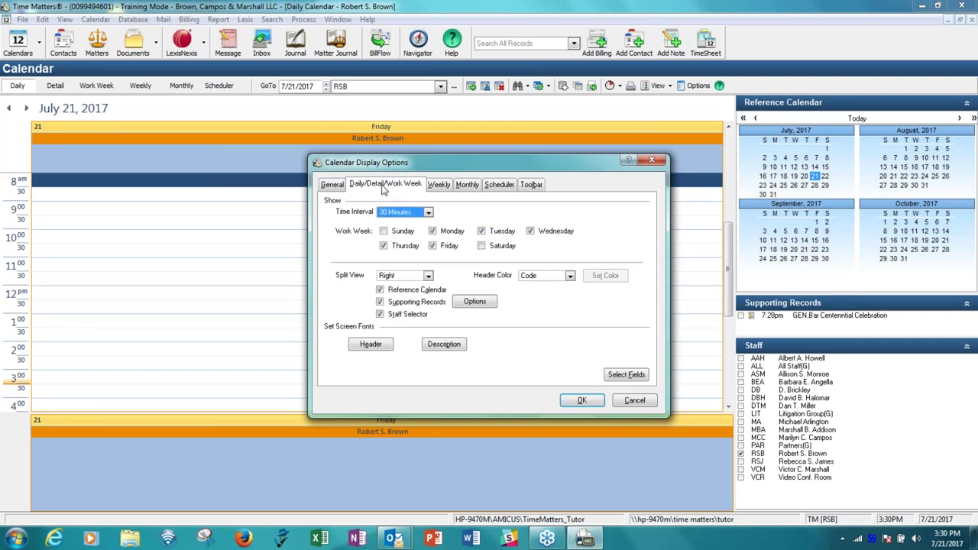
left_click(428, 214)
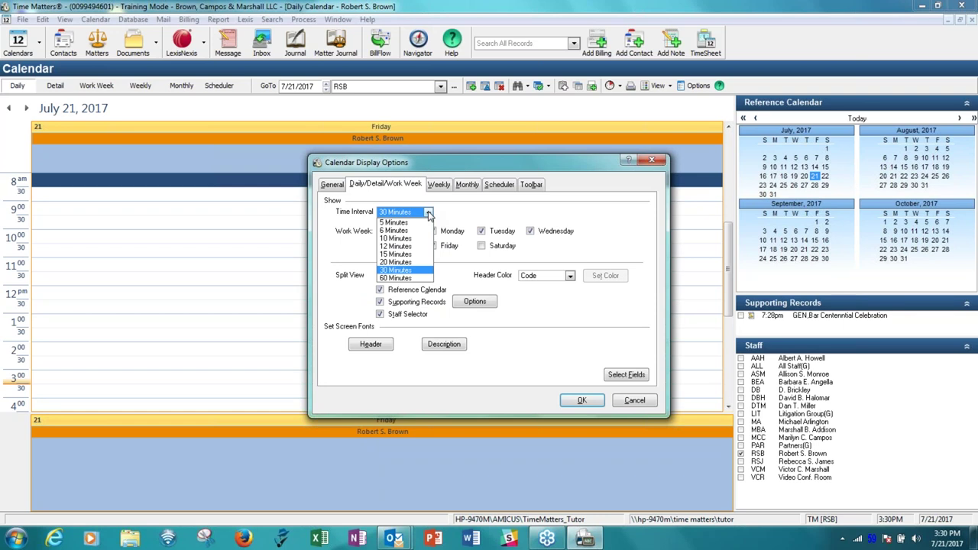
left_click(428, 214)
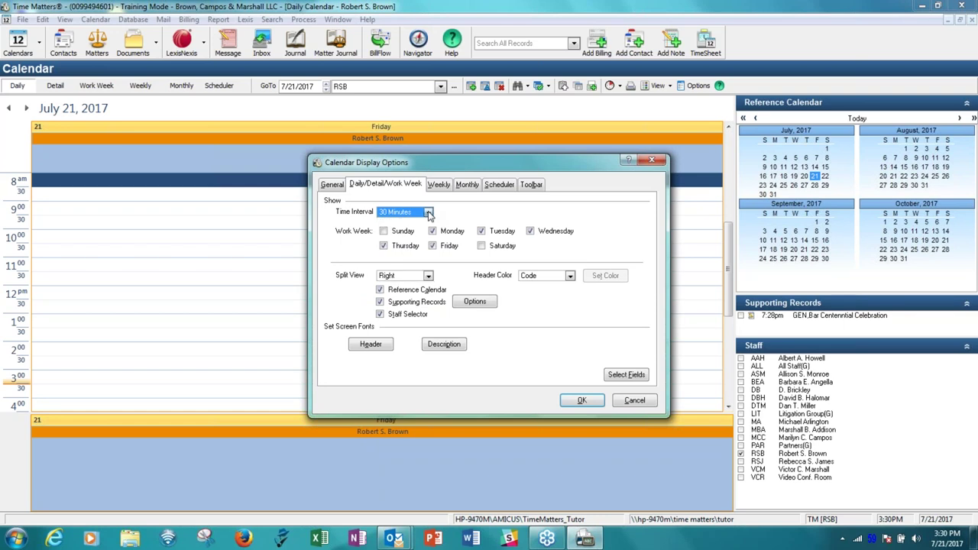
left_click(570, 277)
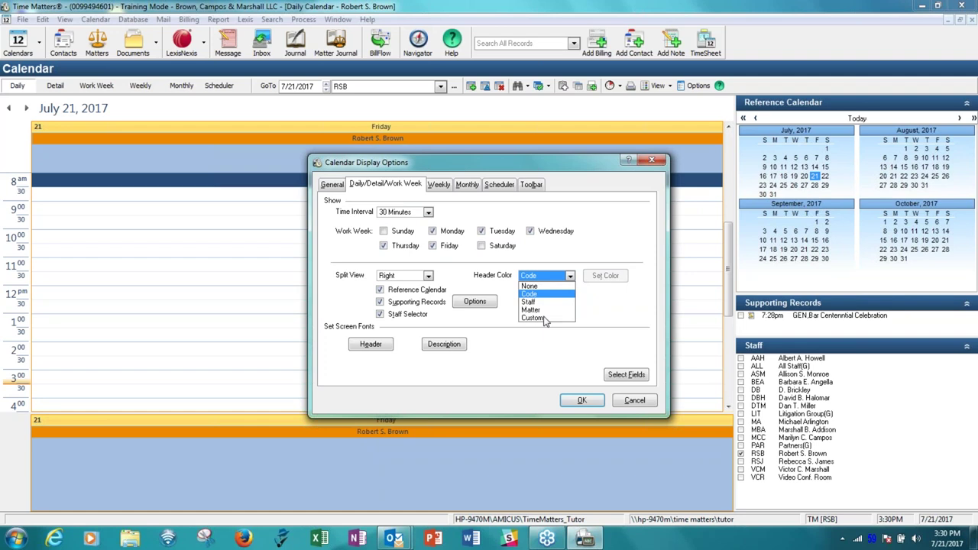
left_click(604, 262)
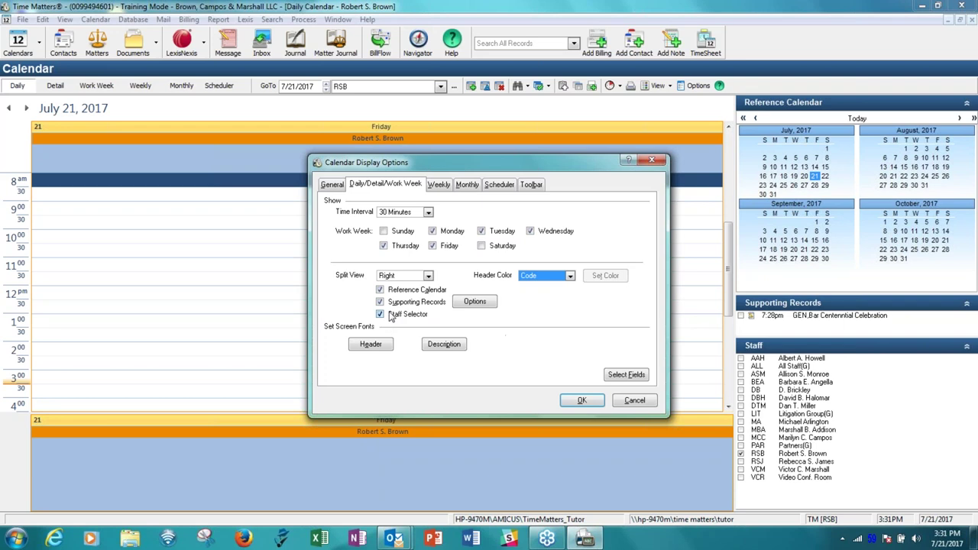
- Add the MatRef field to the display fields of Document records in the daily calendar's supporting records options
left_click(482, 304)
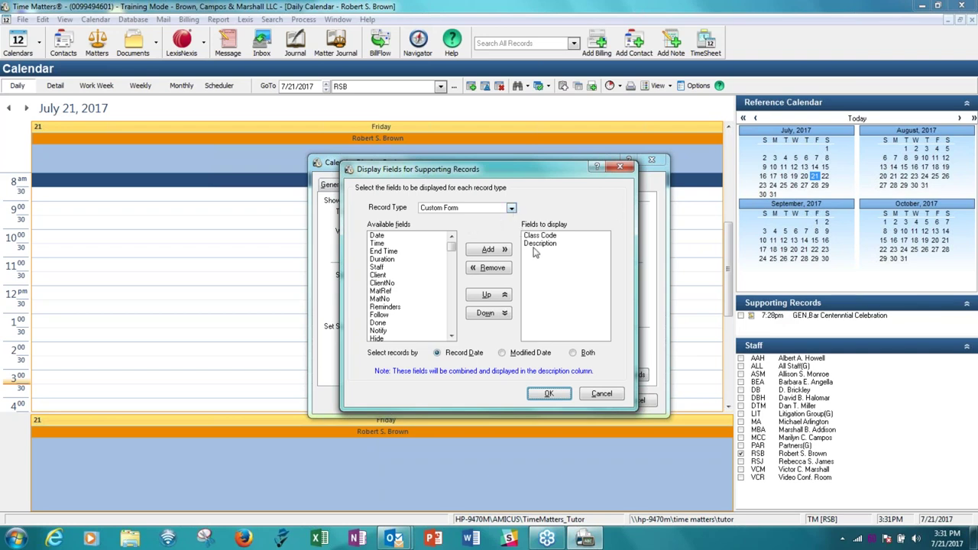
left_click(512, 208)
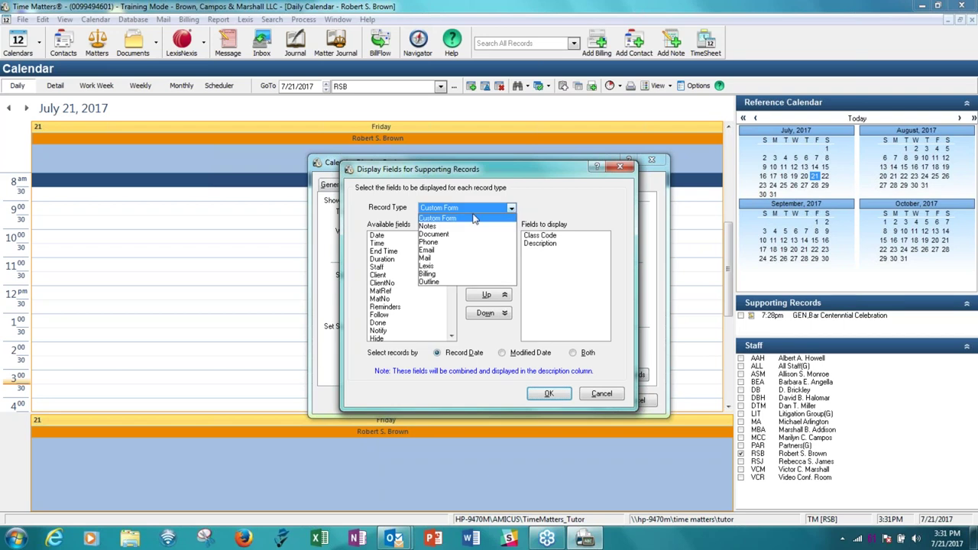
left_click(435, 234)
left_click(536, 240)
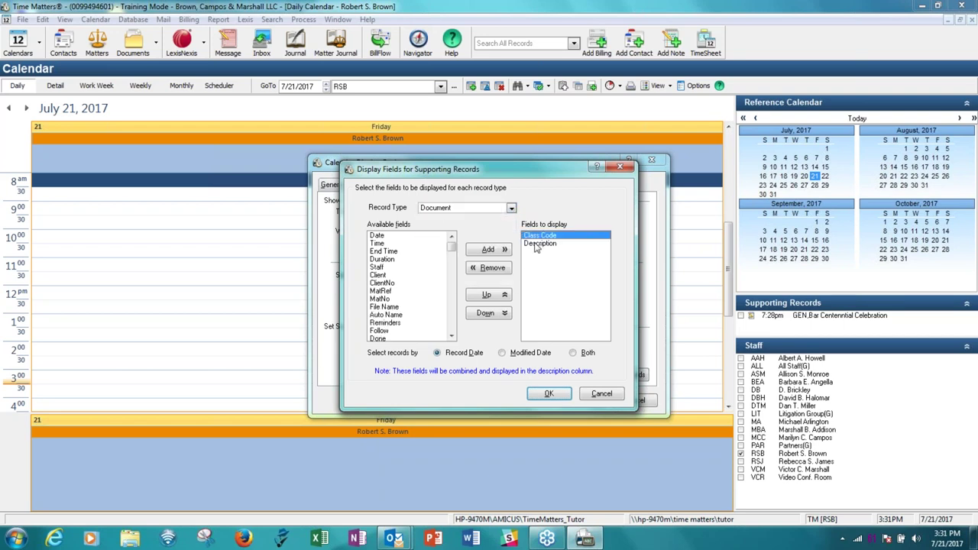
left_click(538, 244)
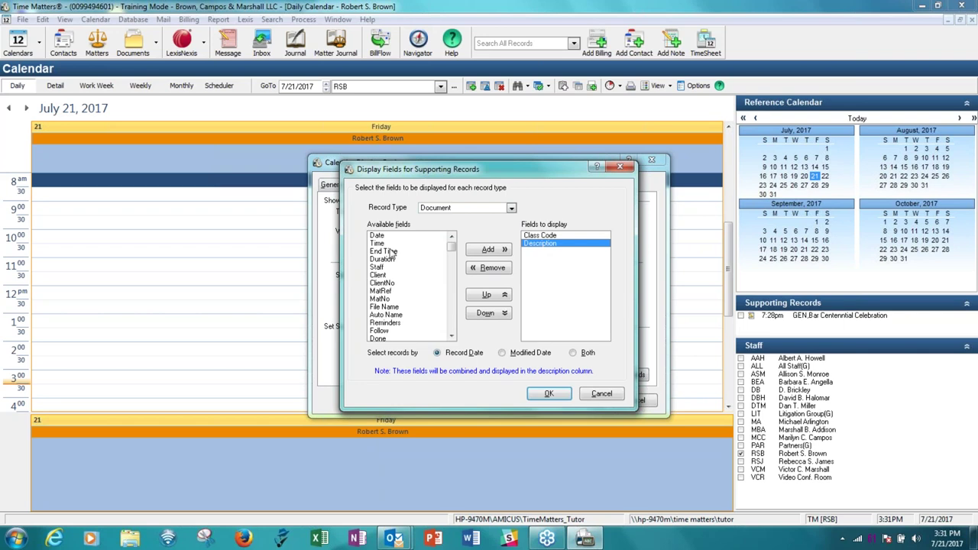
left_click(380, 291)
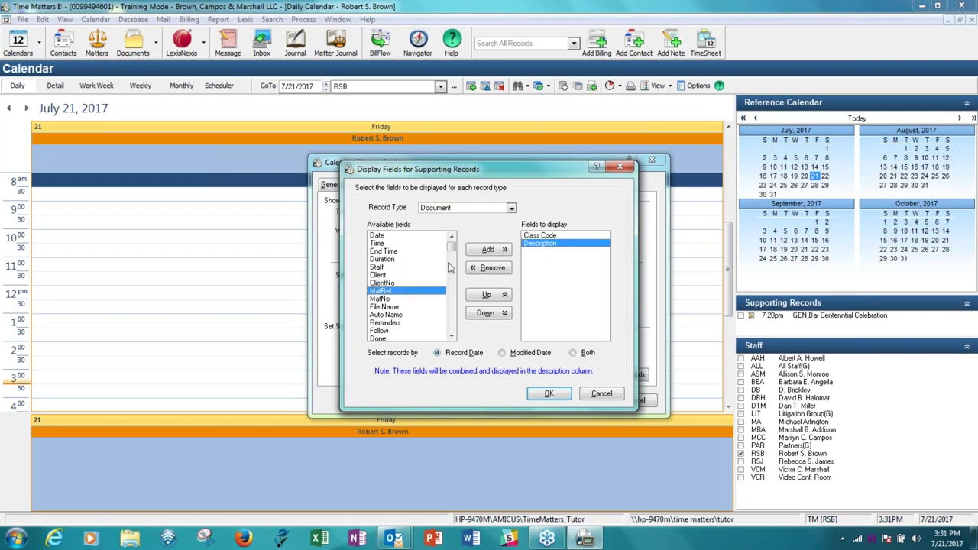
left_click(488, 249)
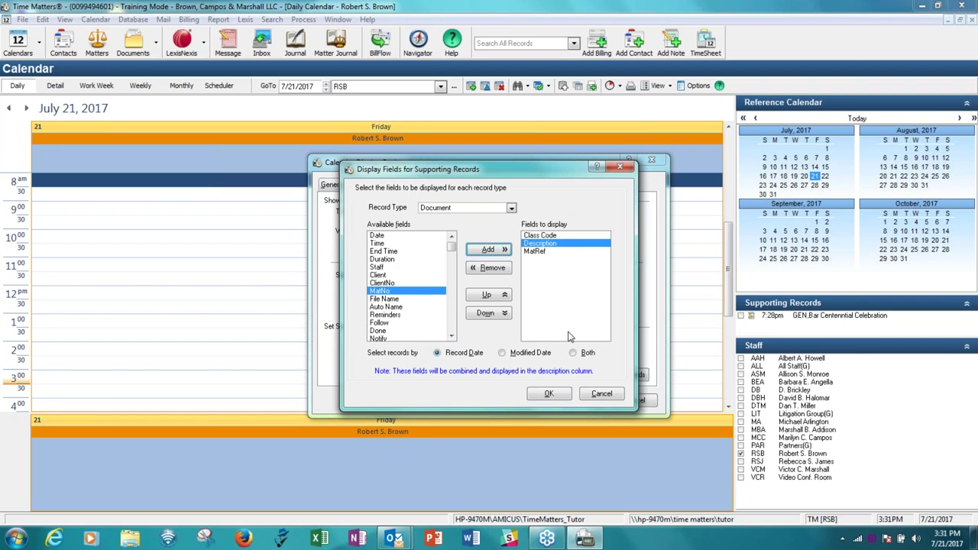
- Review the record type choices, leaving Document selected, and save the supporting records field selection
left_click(559, 399)
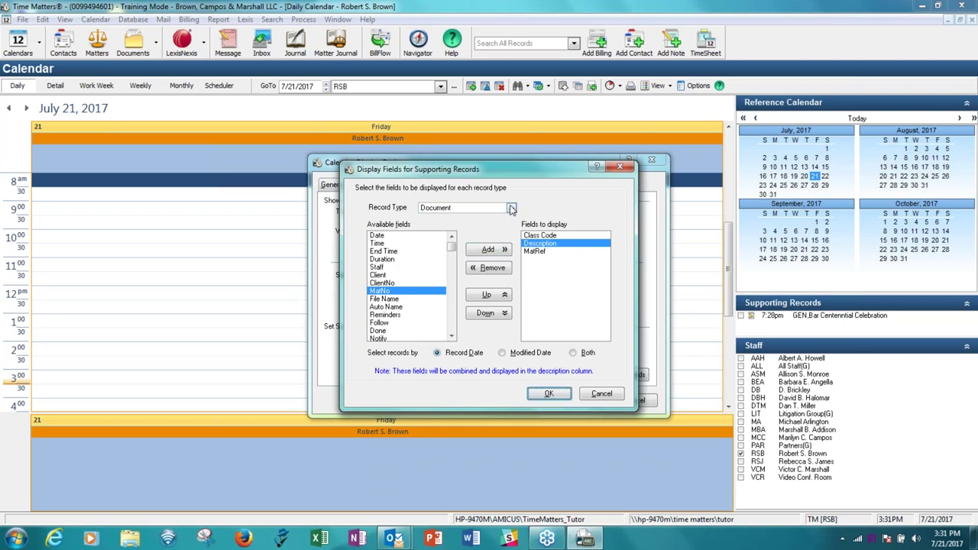
left_click(511, 210)
left_click(512, 210)
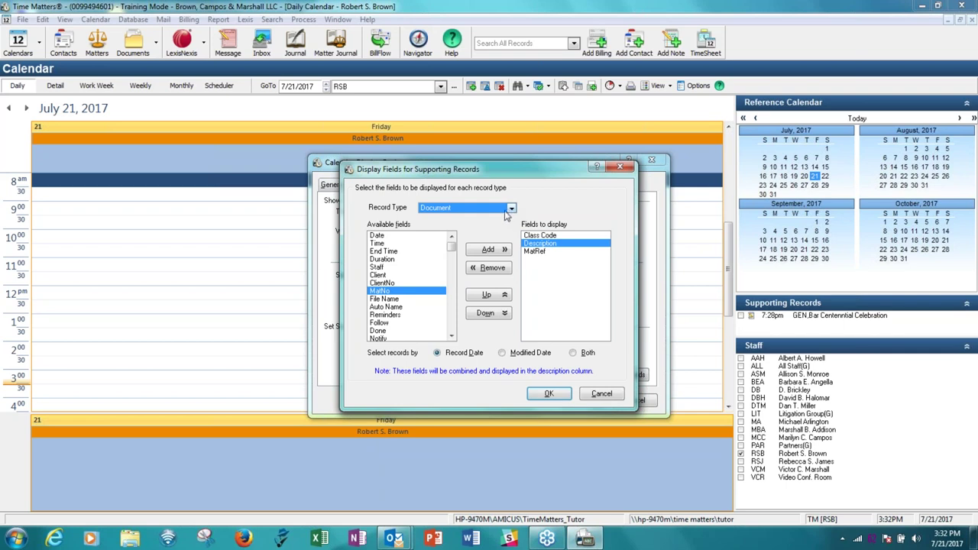
left_click(512, 213)
left_click(511, 212)
left_click(548, 403)
left_click(547, 396)
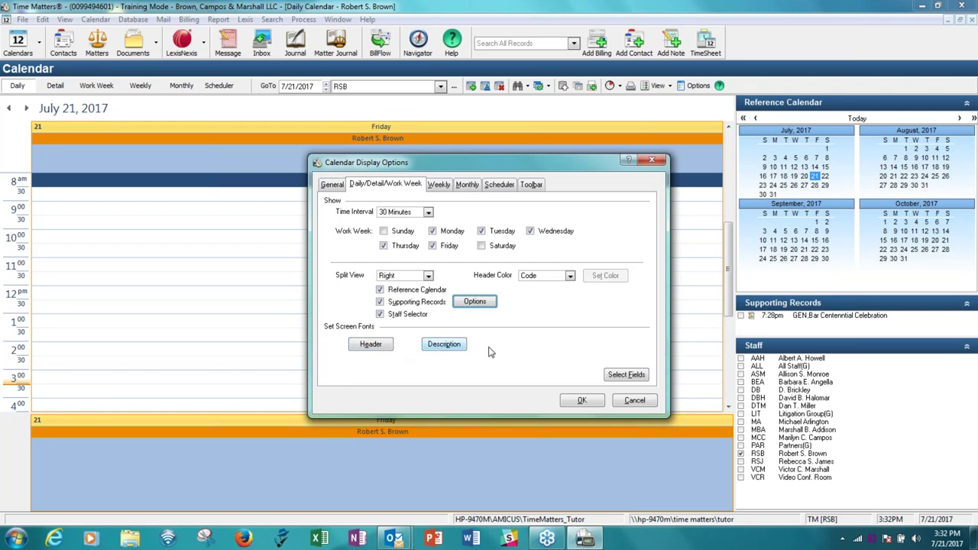
- Enable Show $ to indicate item has been billed in the Event Header fields and save the calendar display options
left_click(632, 376)
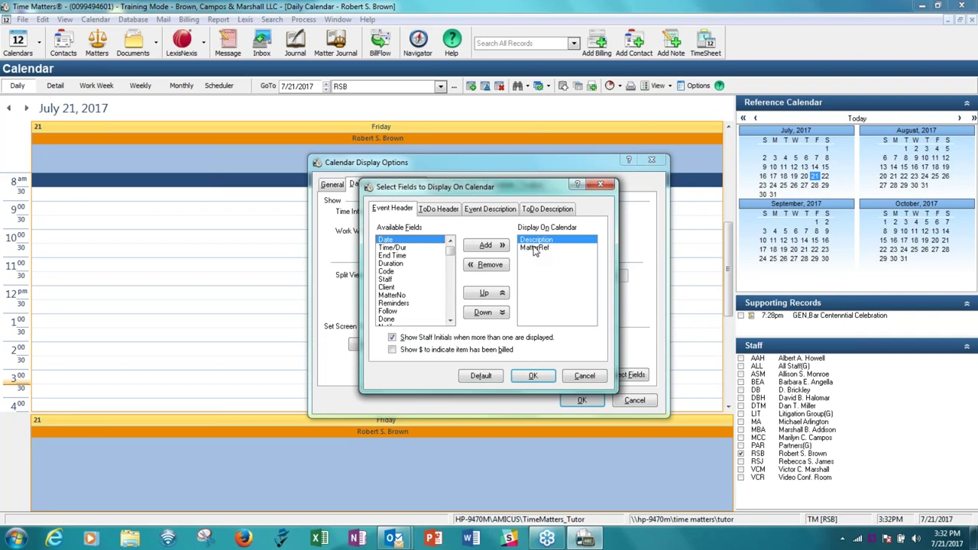
left_click(397, 352)
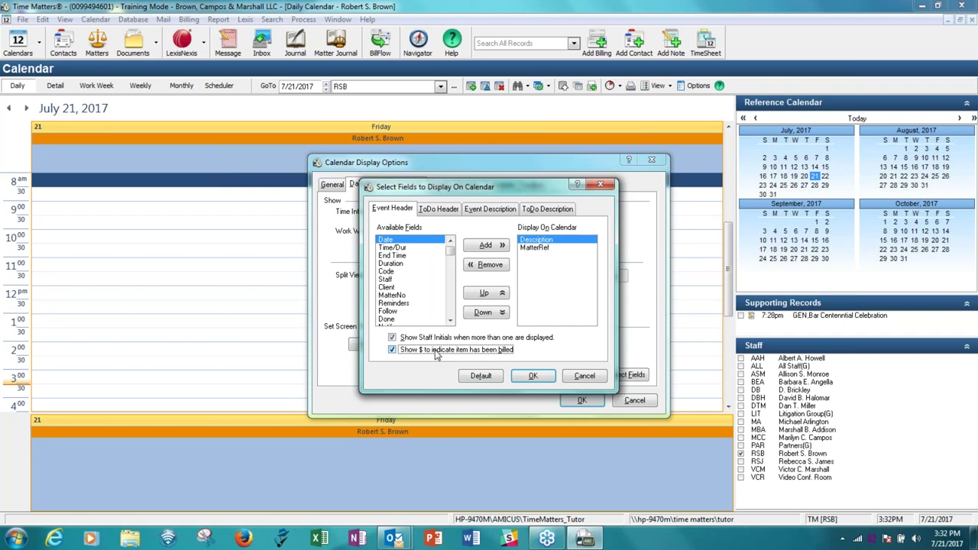
left_click(529, 382)
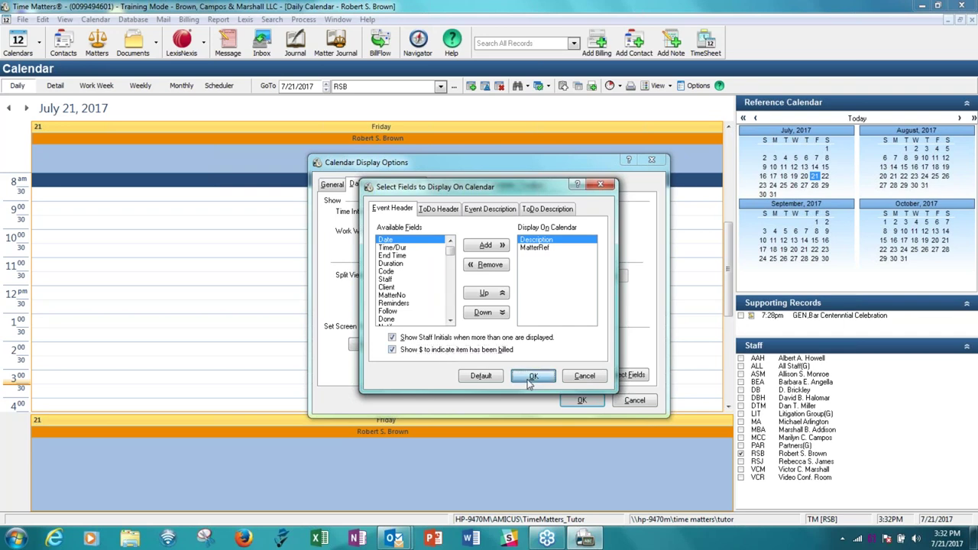
left_click(582, 400)
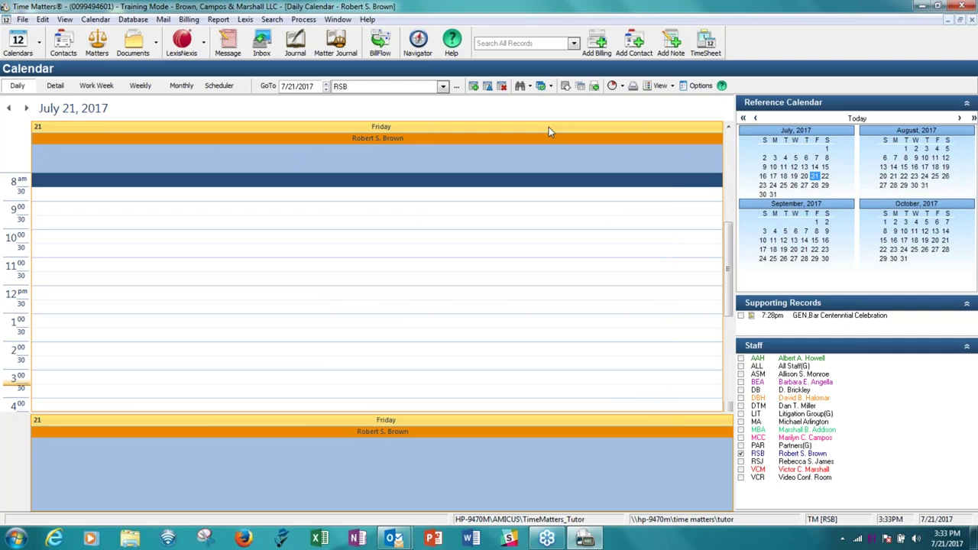
- Switch to the monthly calendar and examine its display options, closing them without changes
left_click(181, 85)
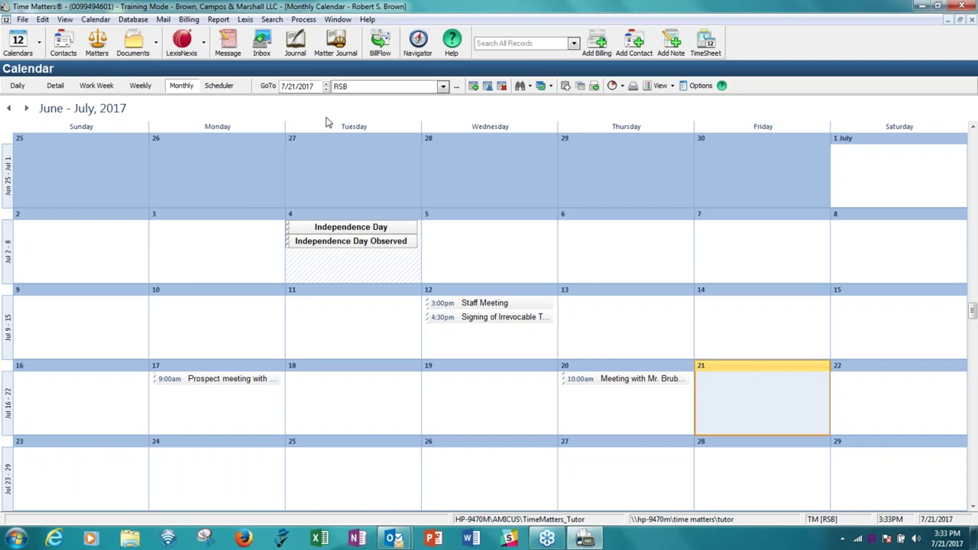
left_click(672, 87)
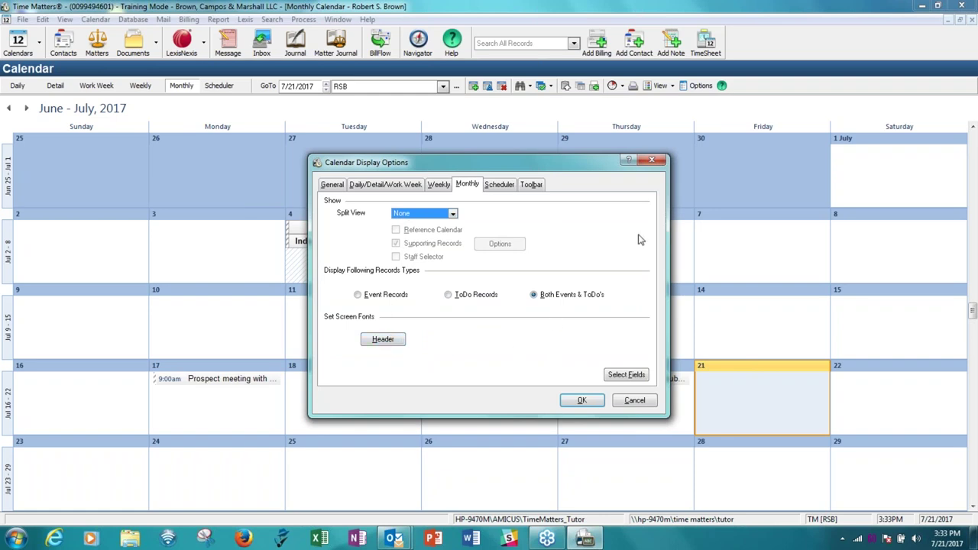
left_click(656, 160)
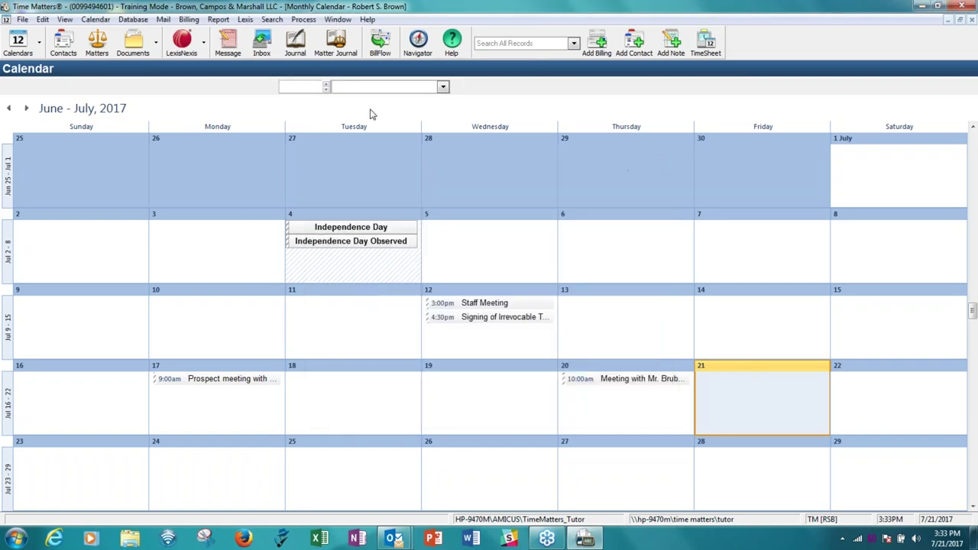